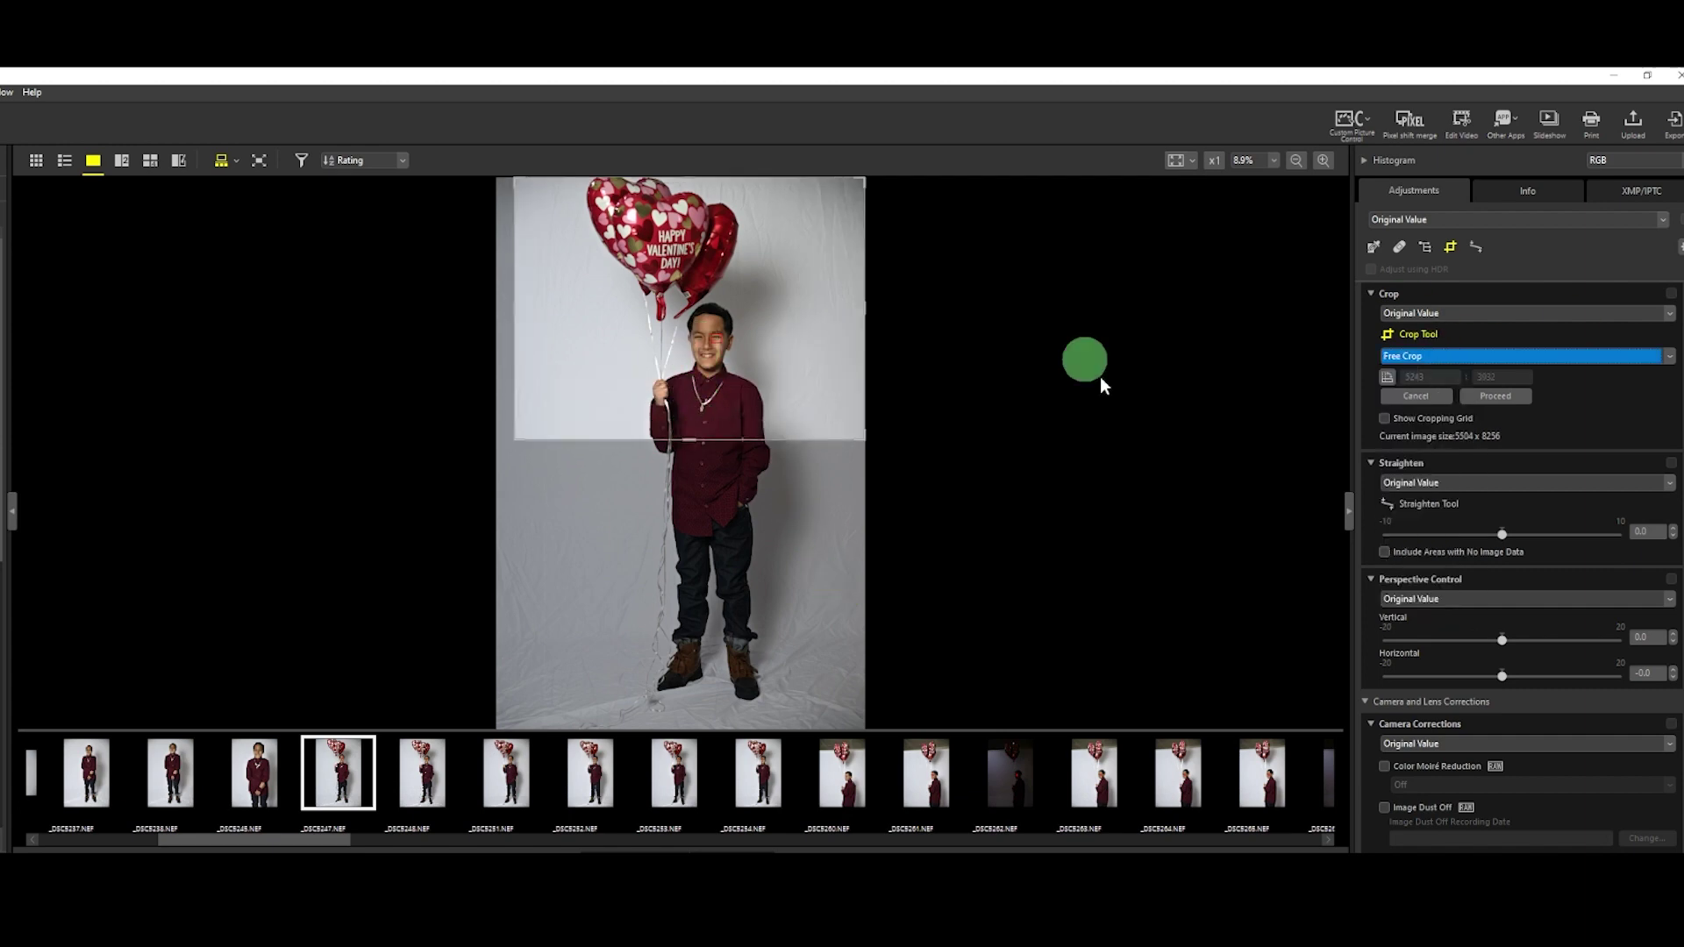
Step: Tighten the crop around the boy and balloons and apply it
{"action": "left_click_drag", "start_coordinate": [515, 308], "coordinate": [571, 309]}
{"action": "left_click", "coordinate": [1491, 396]}
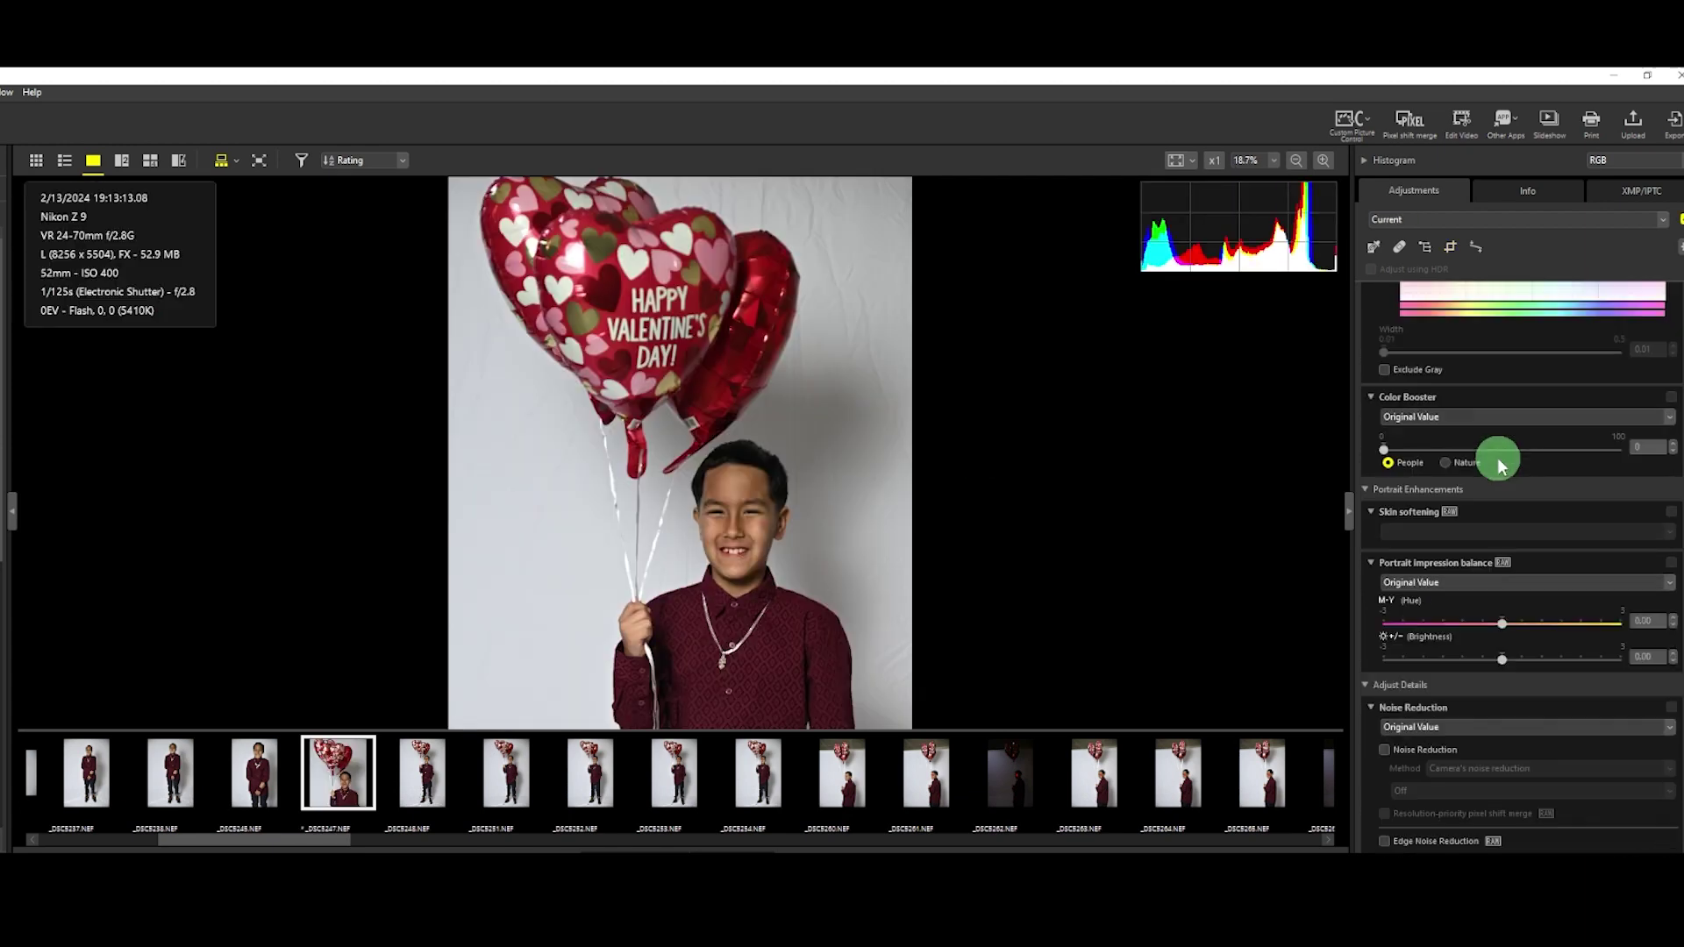
{"action": "left_click", "coordinate": [1531, 359]}
{"action": "left_click", "coordinate": [1469, 684]}
Step: Give the balloon portrait the [PT] Portrait picture control
{"action": "left_click", "coordinate": [1463, 359]}
{"action": "left_click", "coordinate": [1466, 613]}
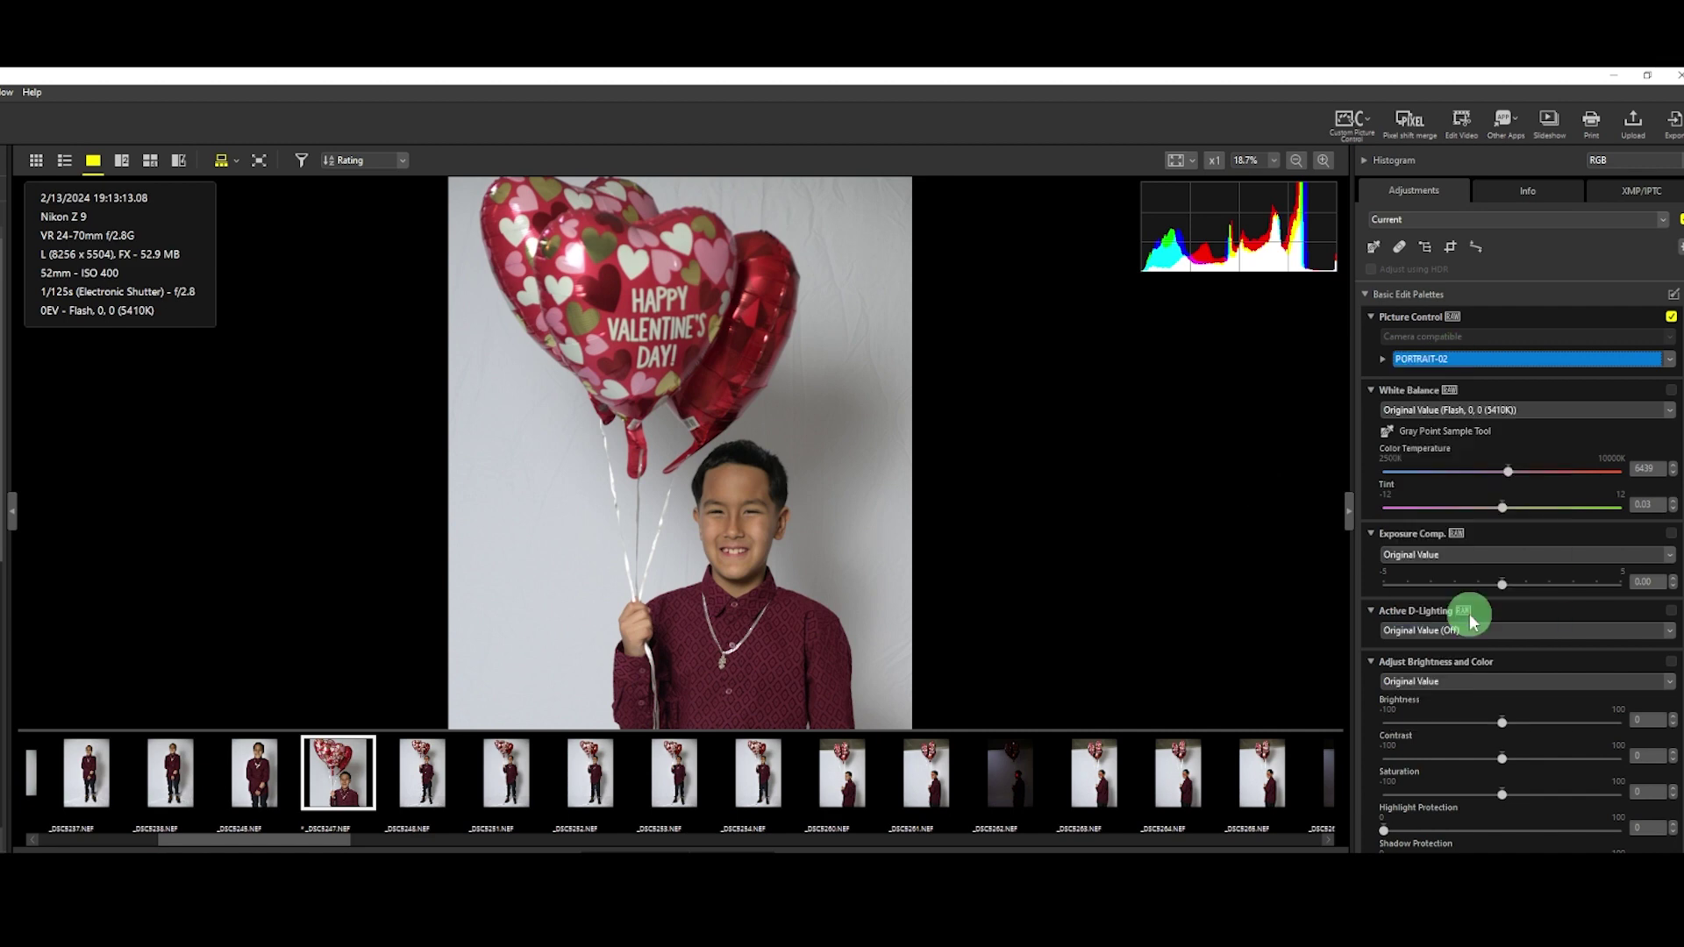
{"action": "left_click", "coordinate": [1462, 357]}
{"action": "left_click", "coordinate": [1463, 530]}
{"action": "left_click", "coordinate": [1463, 357]}
{"action": "left_click", "coordinate": [1428, 526]}
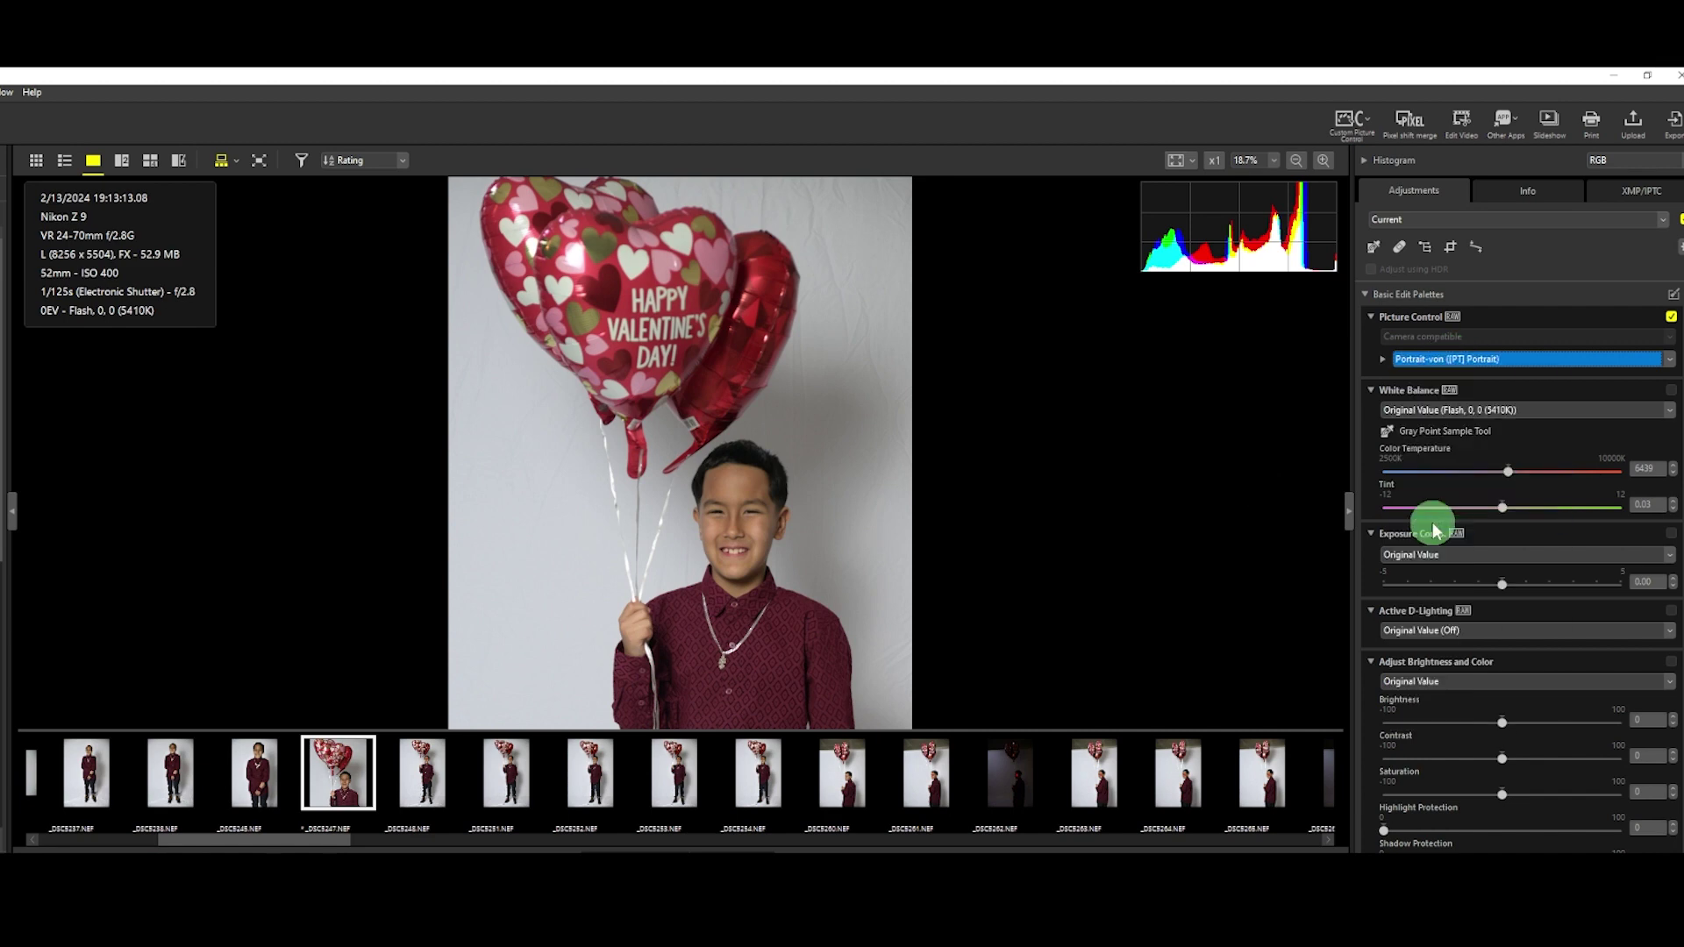
{"action": "left_click", "coordinate": [1567, 356]}
{"action": "left_click", "coordinate": [1595, 364]}
{"action": "left_click", "coordinate": [1465, 613]}
Step: Raise Exposure Comp. to +1.00 EV to brighten the portrait
{"action": "scroll", "coordinate": [1487, 526], "scroll_direction": "down", "scroll_amount": 2}
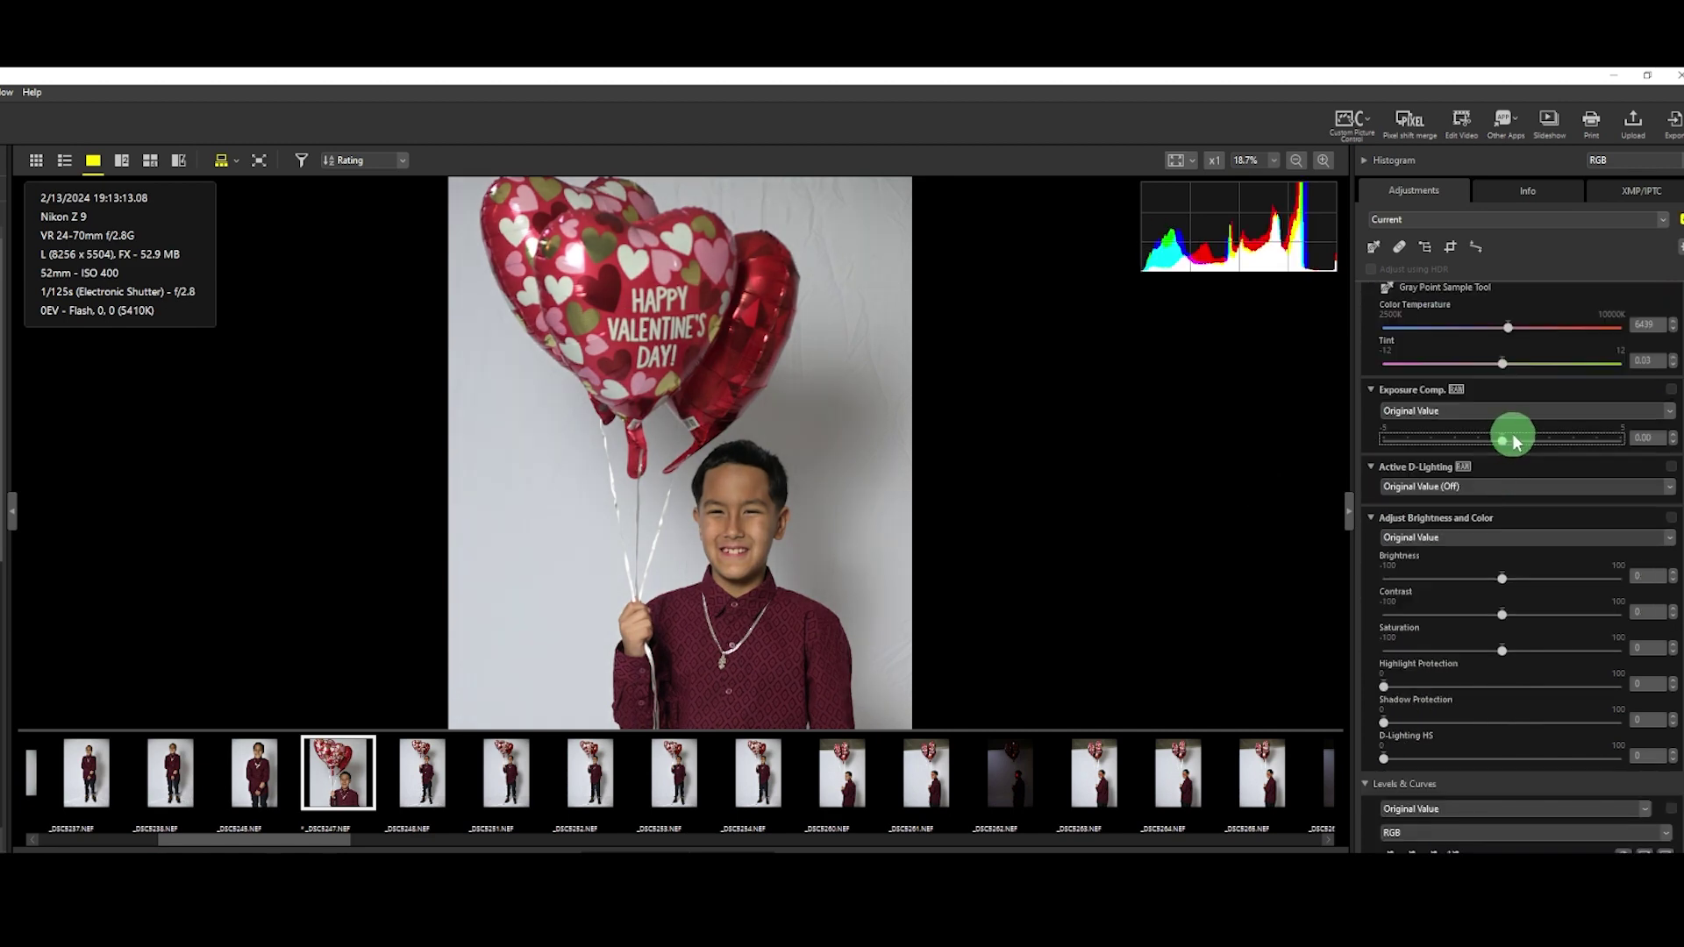
{"action": "mouse_move", "coordinate": [1503, 437]}
{"action": "left_mouse_down"}
{"action": "mouse_move", "coordinate": [1558, 436]}
{"action": "mouse_move", "coordinate": [1524, 439]}
{"action": "left_mouse_up"}
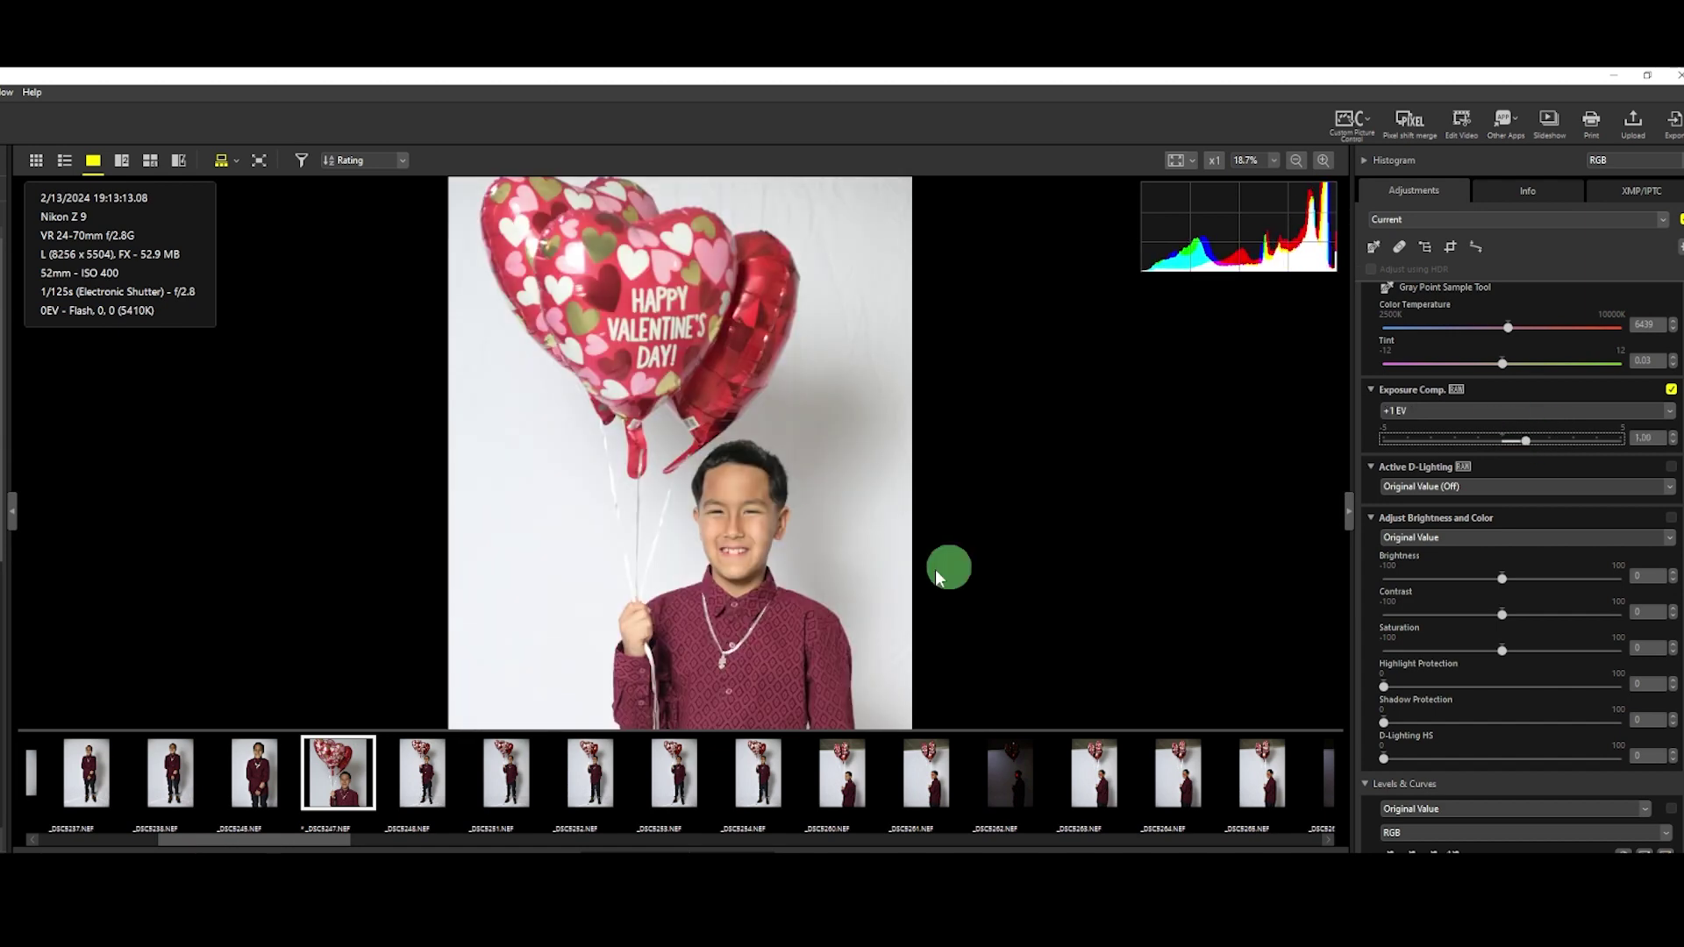
{"action": "left_click", "coordinate": [777, 517]}
{"action": "left_click", "coordinate": [858, 457]}
{"action": "left_click_drag", "start_coordinate": [1567, 582], "coordinate": [1507, 578]}
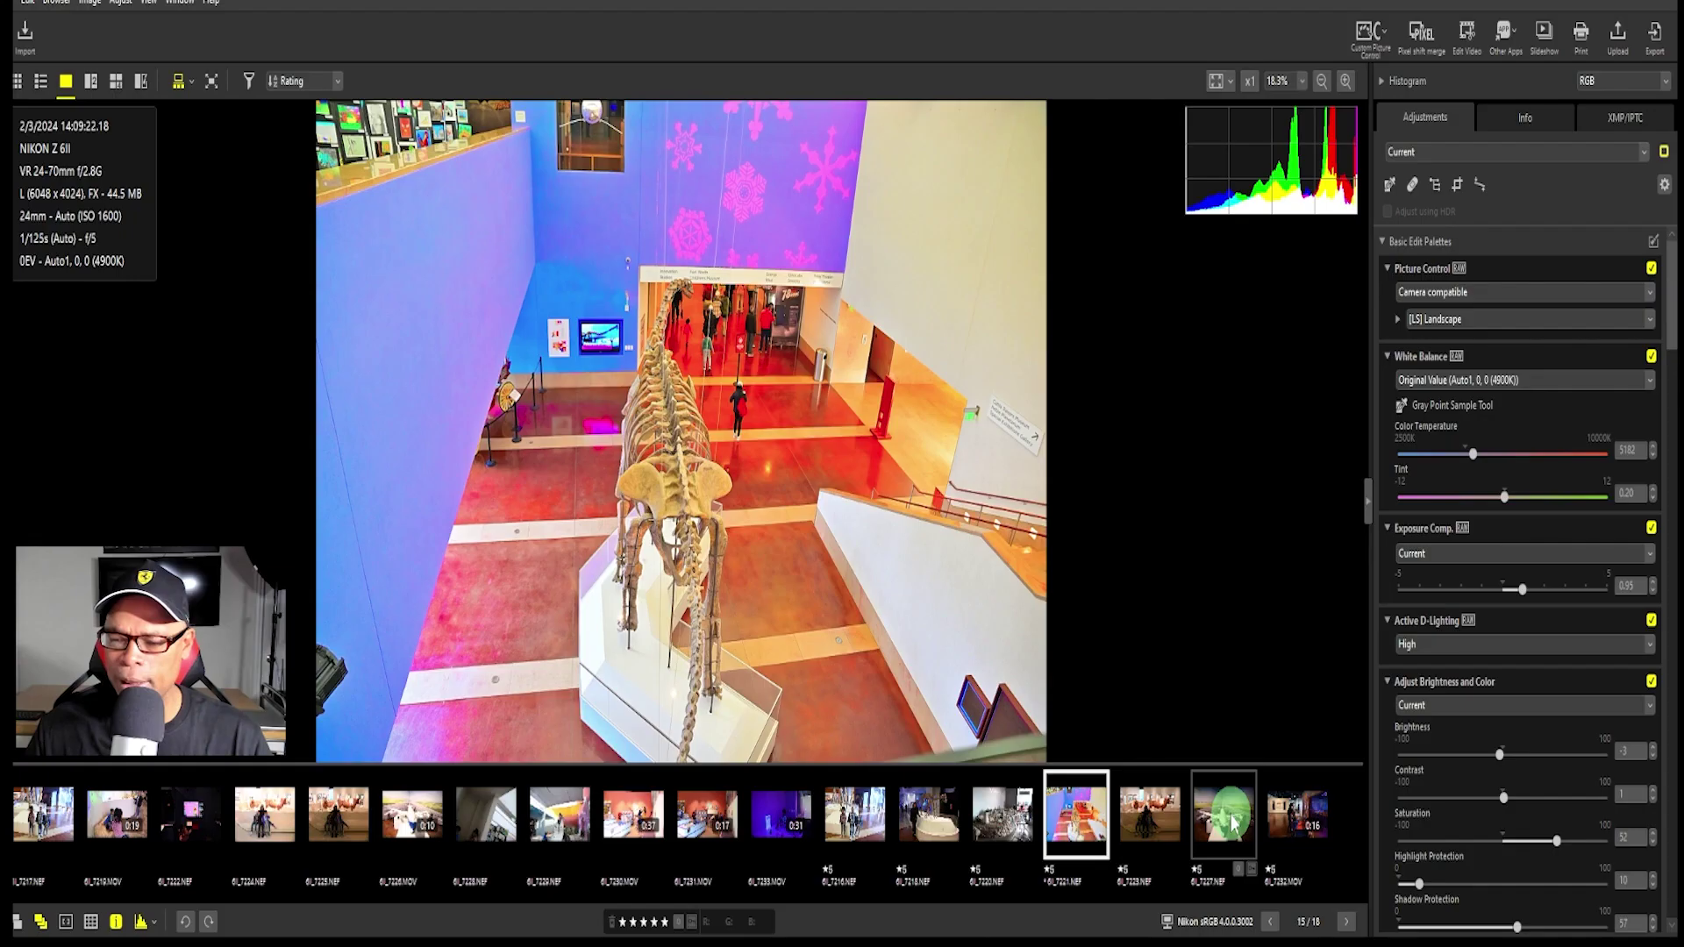
Step: Open the airplane model photo from the filmstrip in the viewer
{"action": "left_click", "coordinate": [1233, 824]}
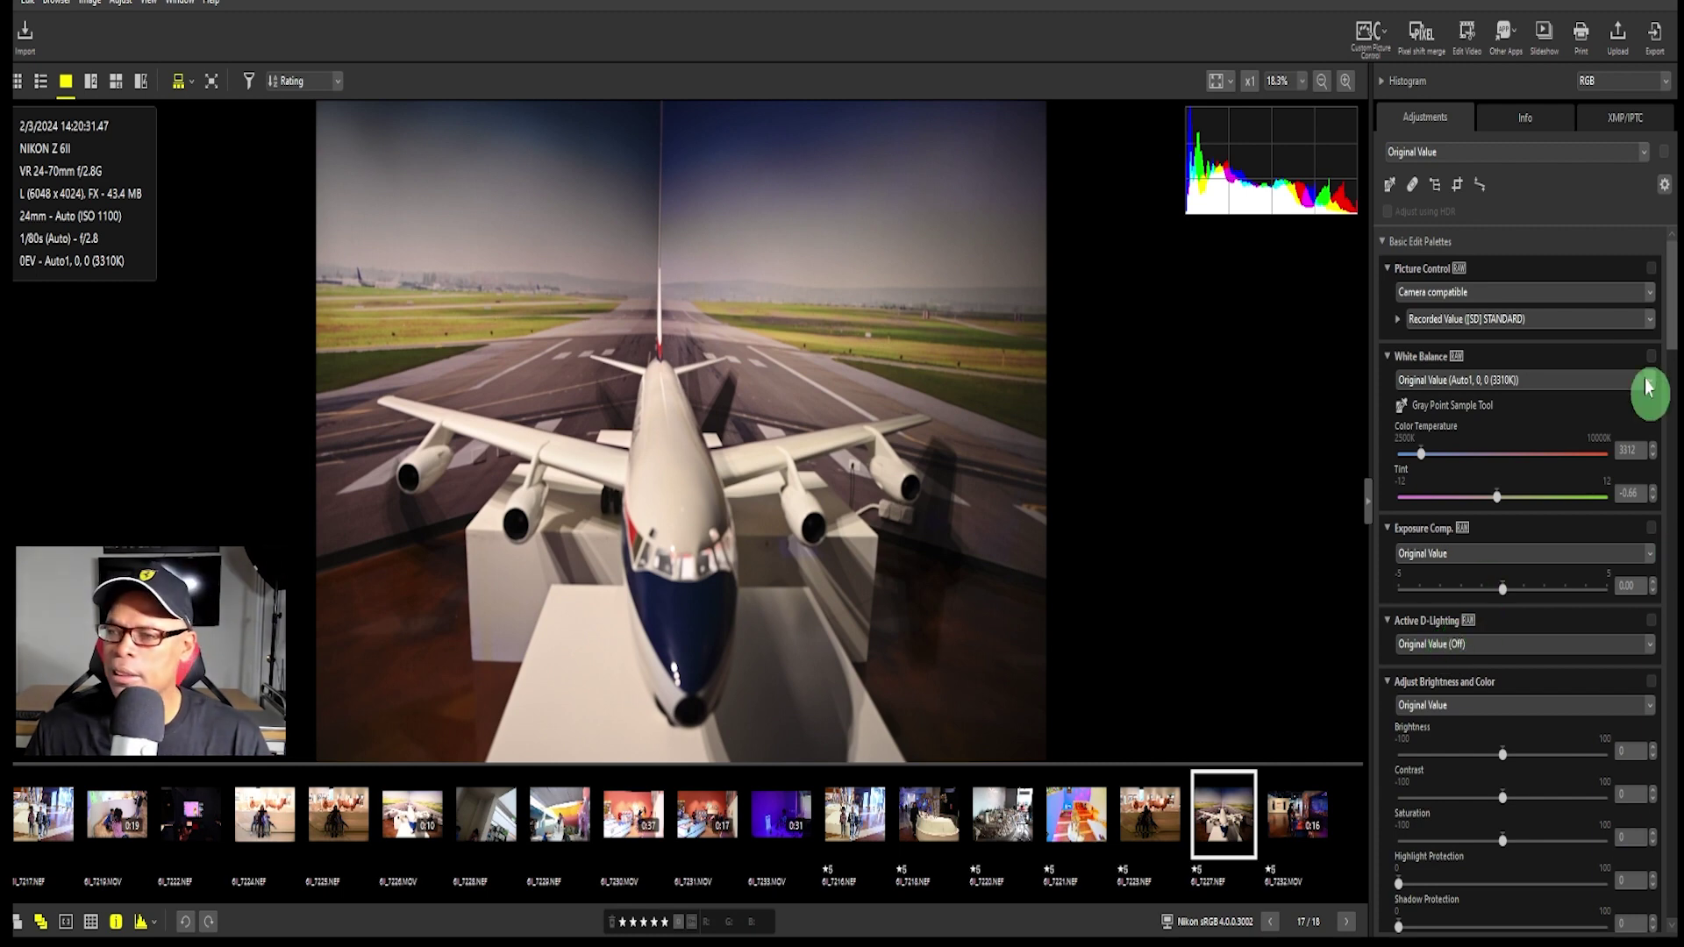
{"action": "scroll", "coordinate": [1609, 428], "scroll_direction": "down", "scroll_amount": 2}
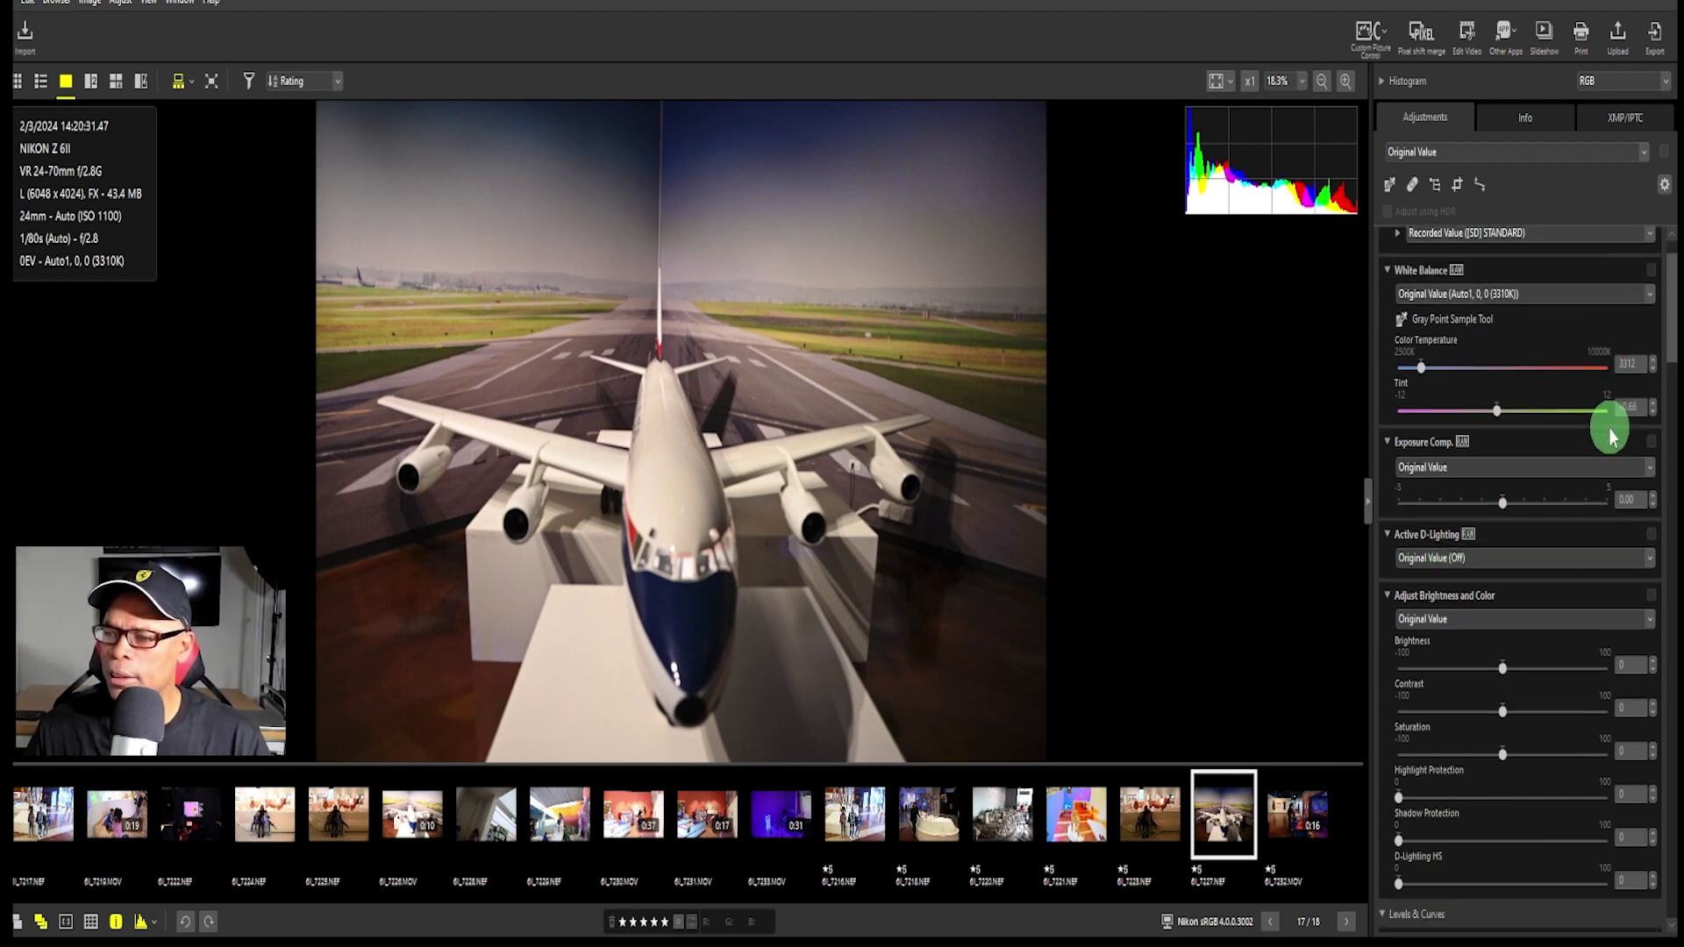
{"action": "scroll", "coordinate": [1608, 428], "scroll_direction": "up", "scroll_amount": 2}
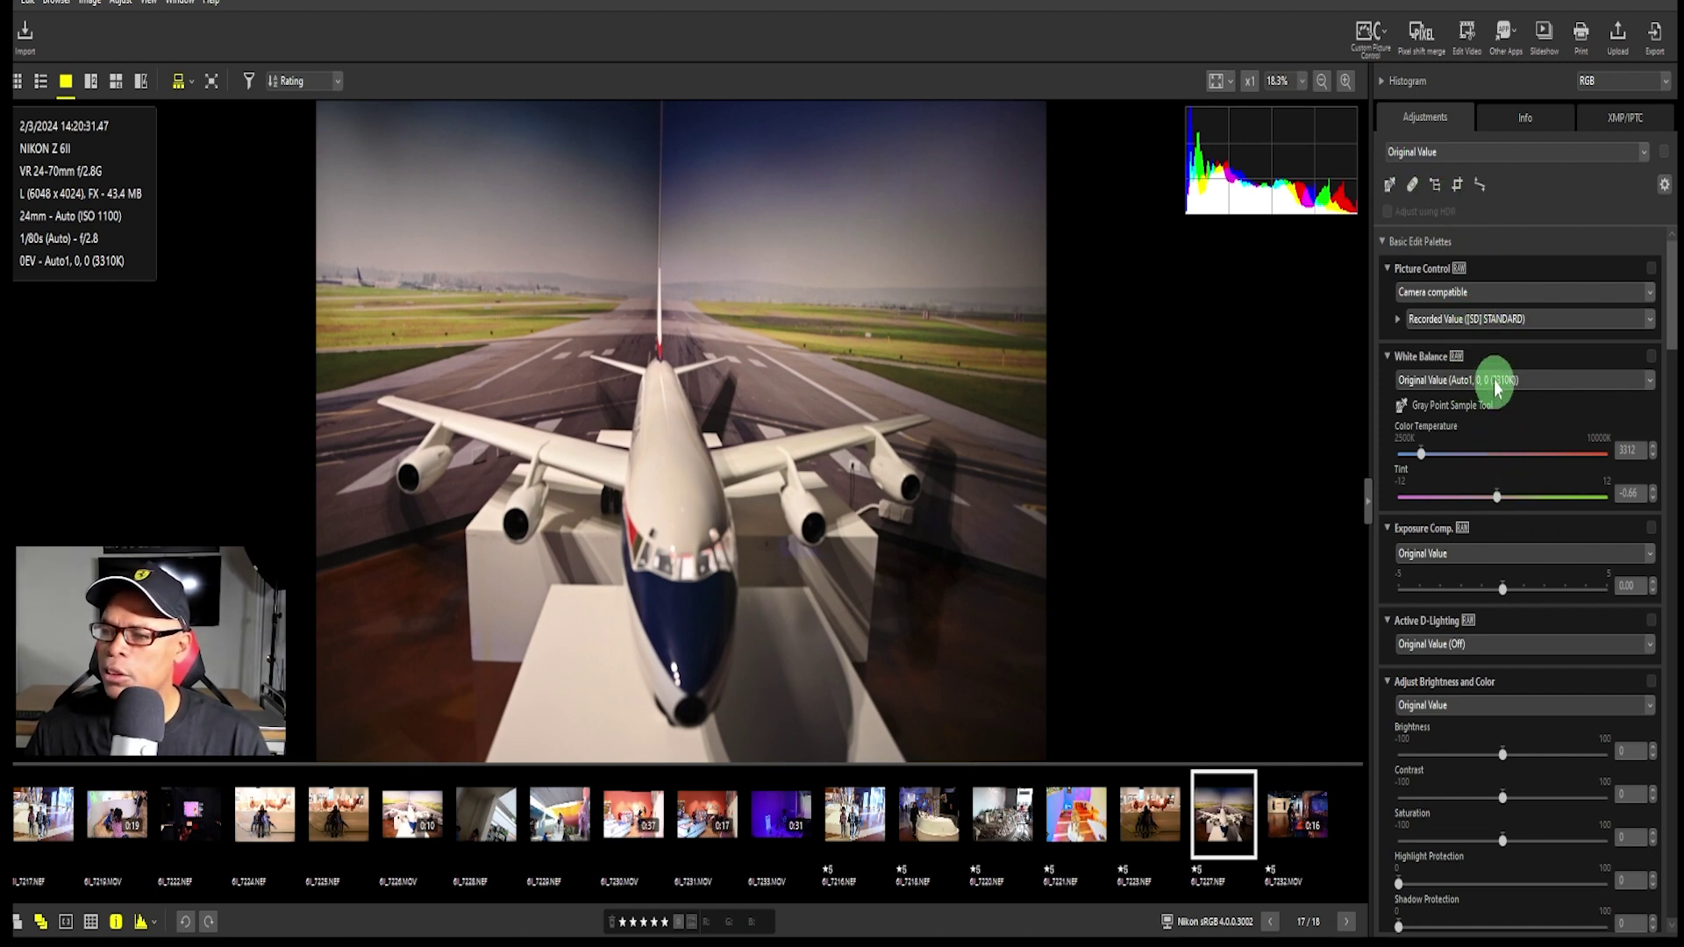
Step: Try the [VI] Vivid picture control, then switch to [MC] Monochrome
{"action": "left_click", "coordinate": [1512, 323]}
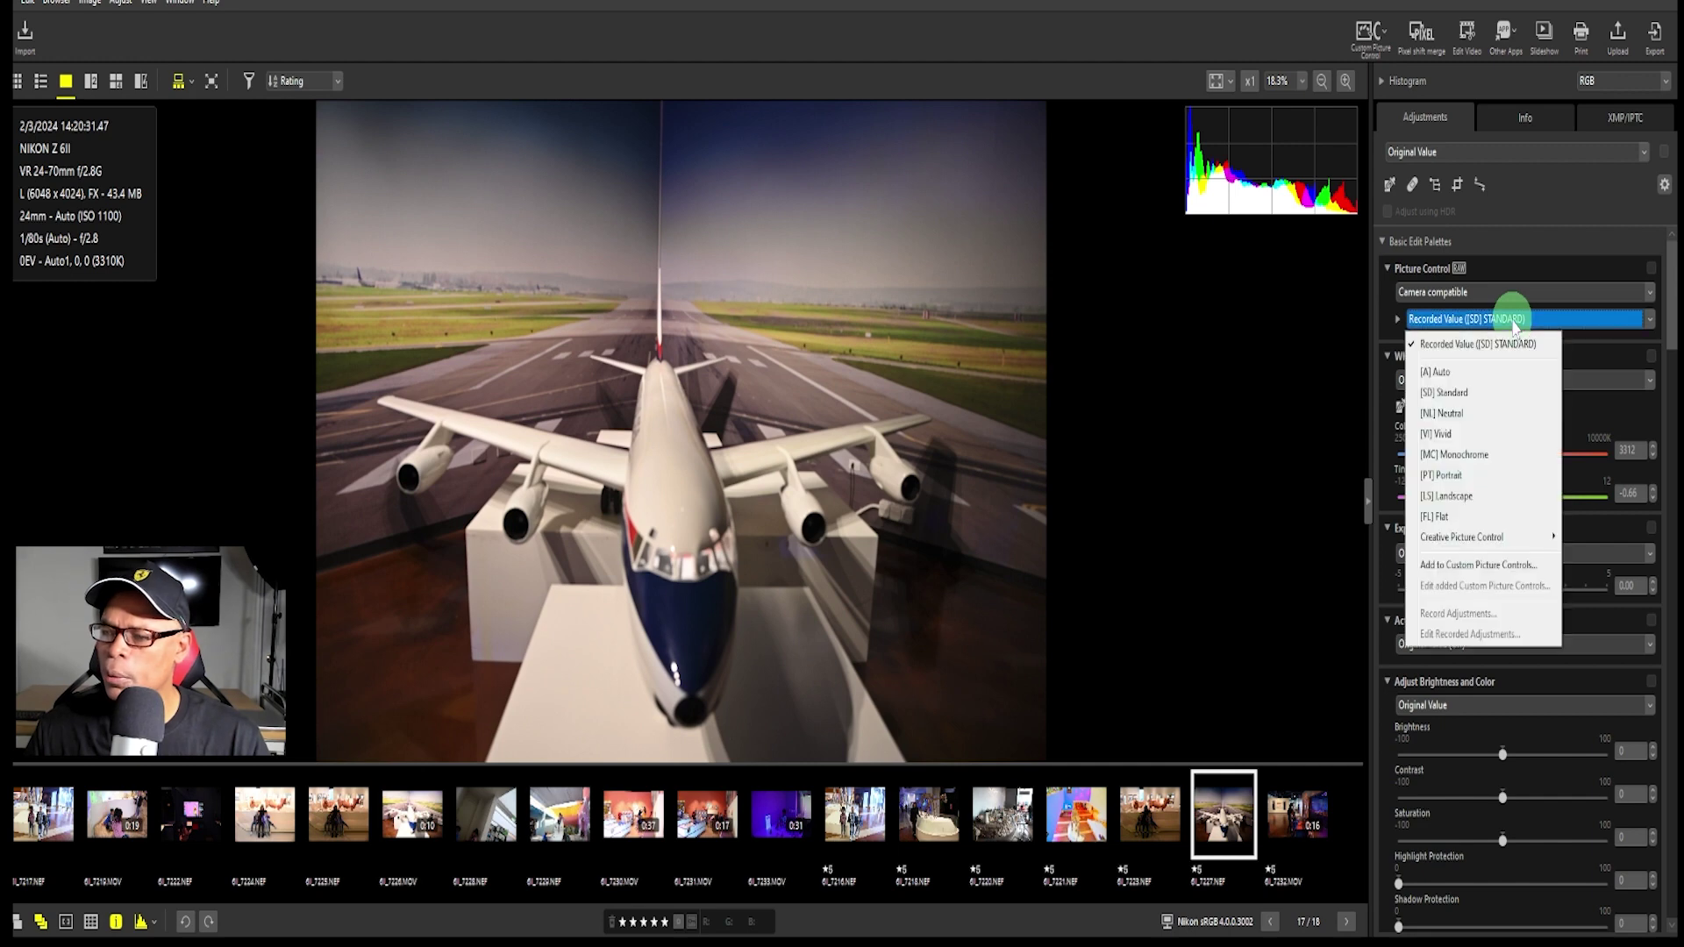
{"action": "left_click", "coordinate": [1477, 433]}
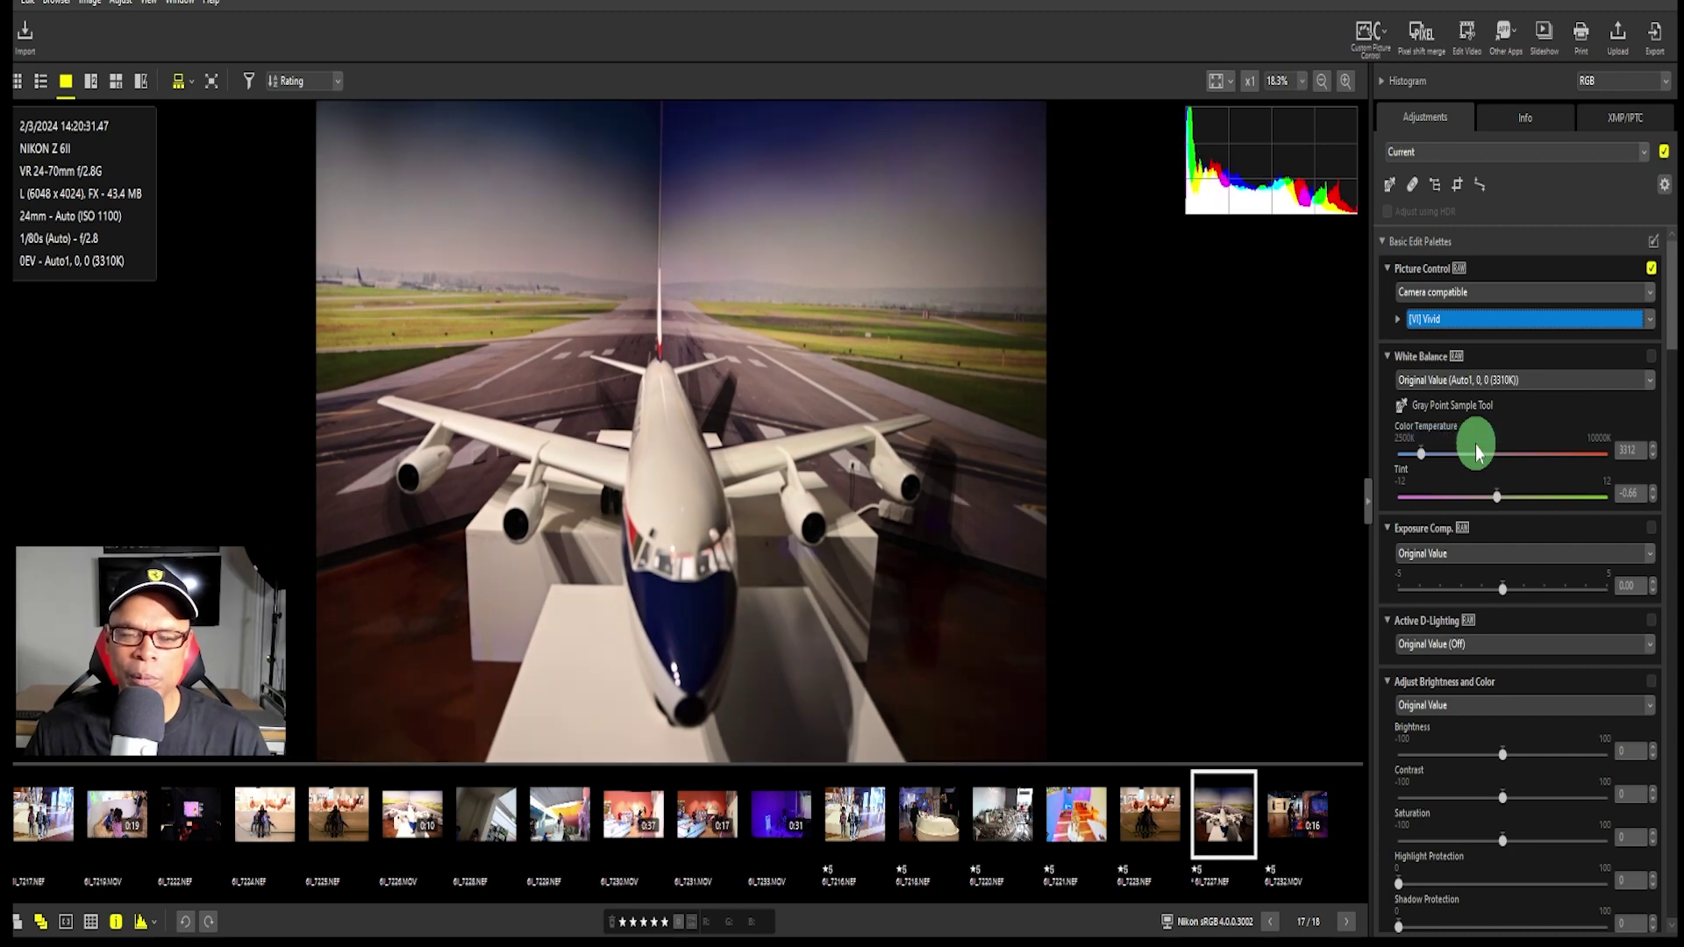
{"action": "left_click", "coordinate": [1478, 320]}
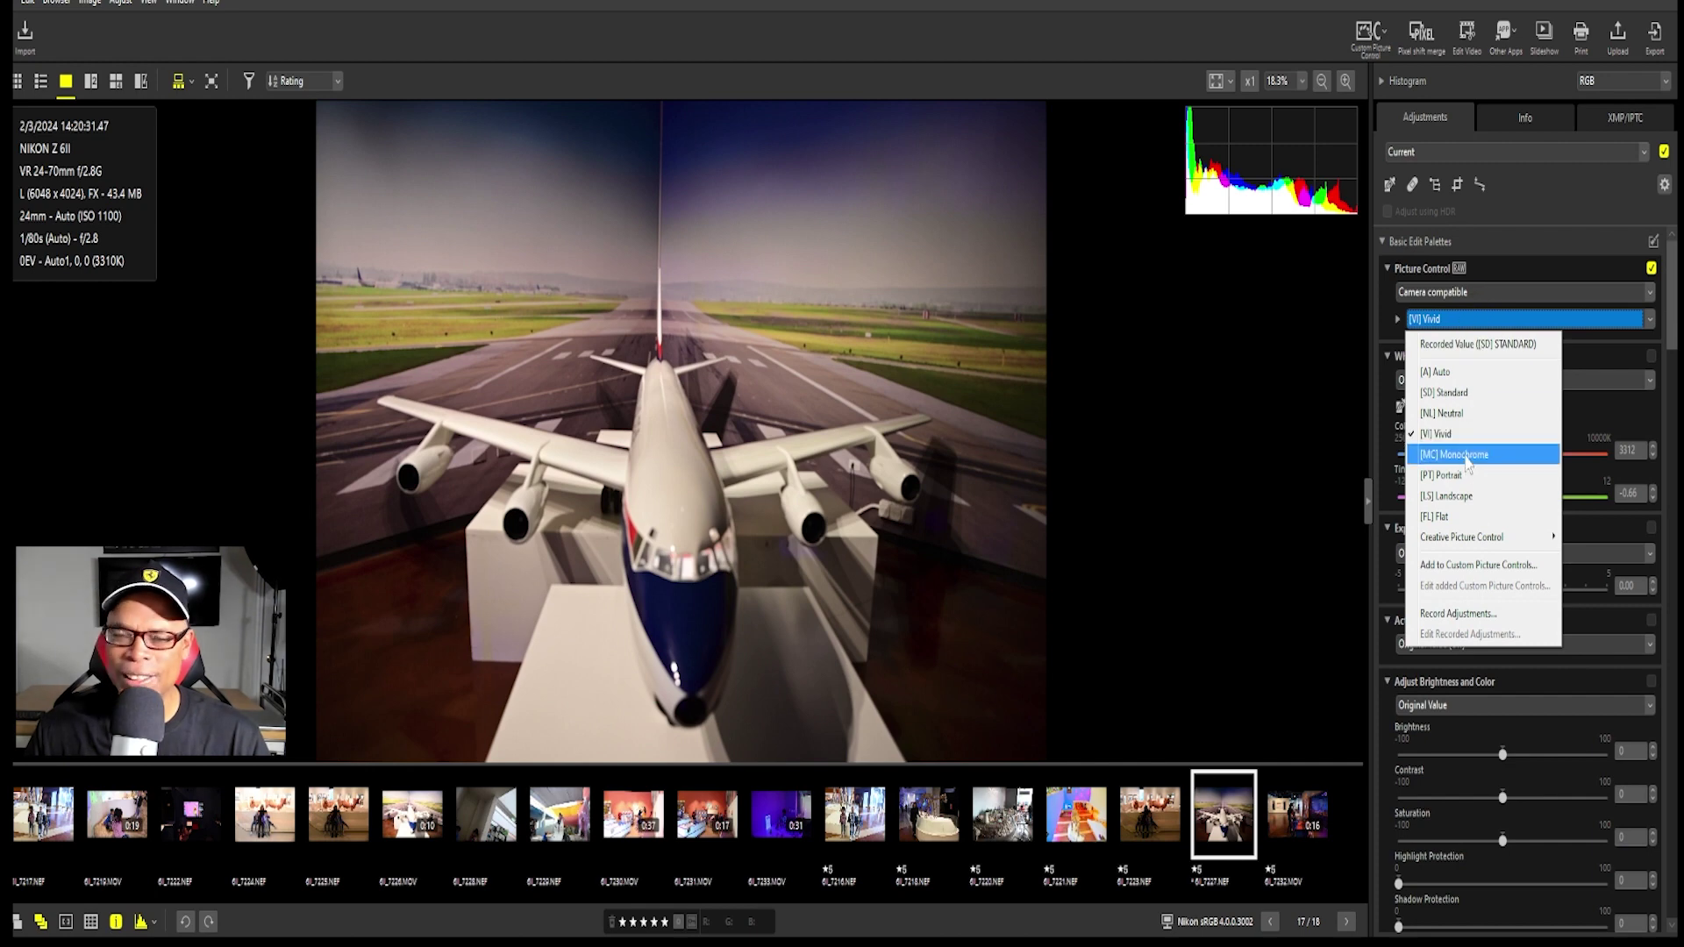
{"action": "left_click", "coordinate": [1467, 456]}
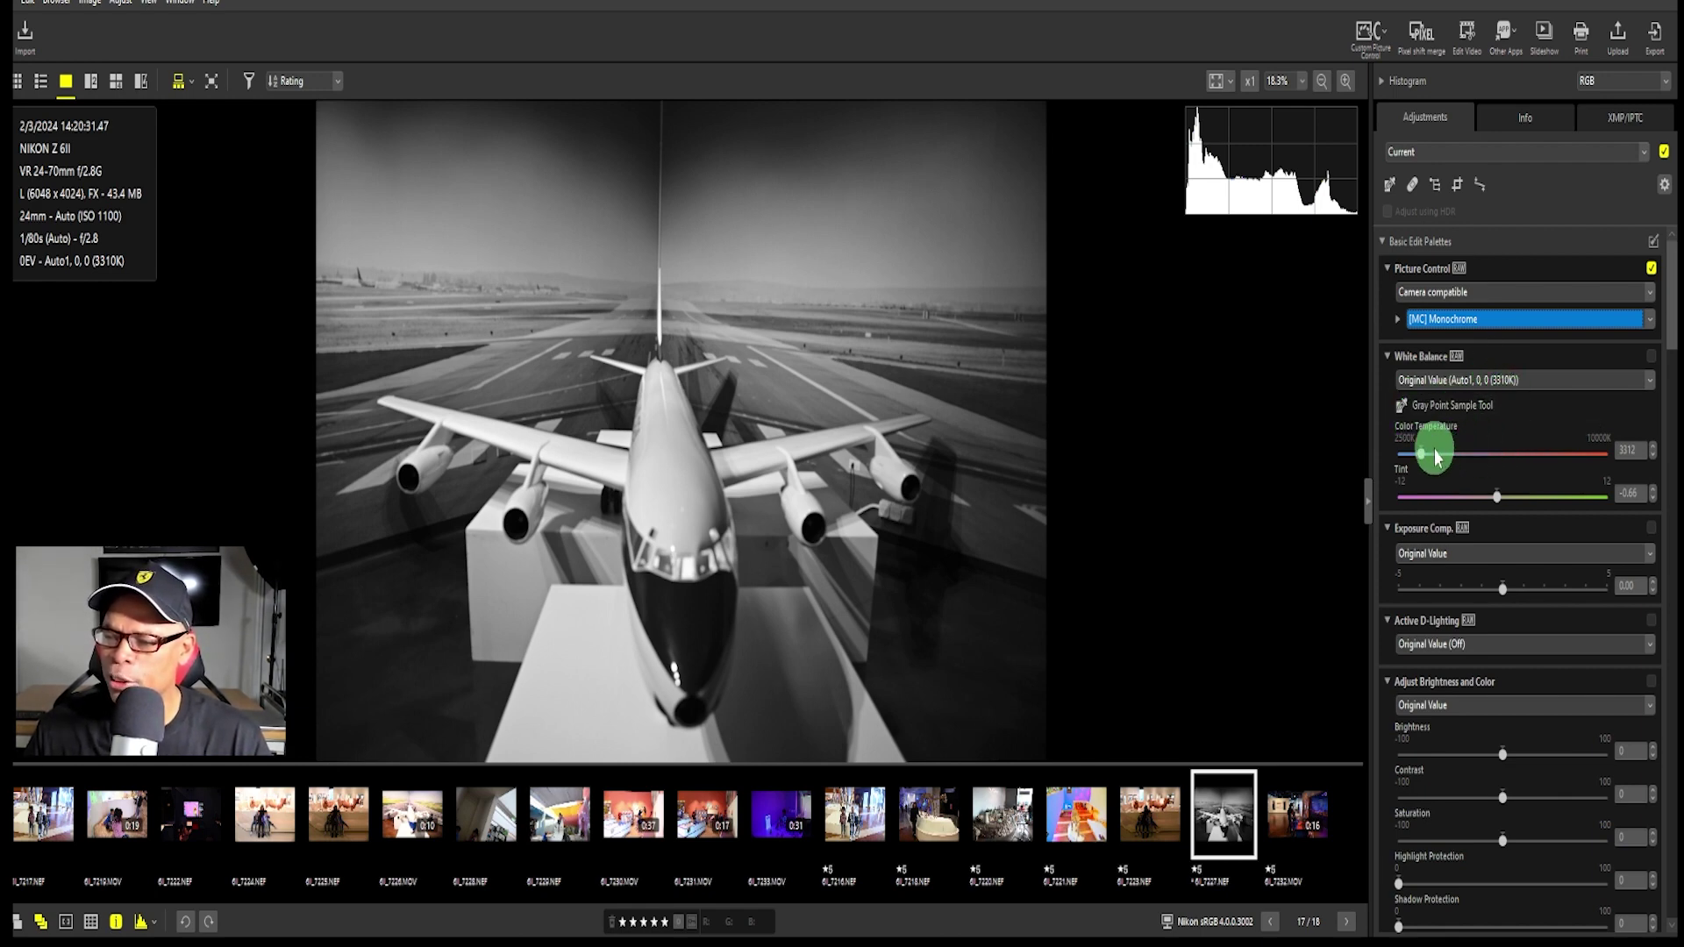
Step: Drag the Exposure Comp. slider right to brighten the monochrome airplane photo
{"action": "scroll", "coordinate": [1491, 539], "scroll_direction": "down", "scroll_amount": 1}
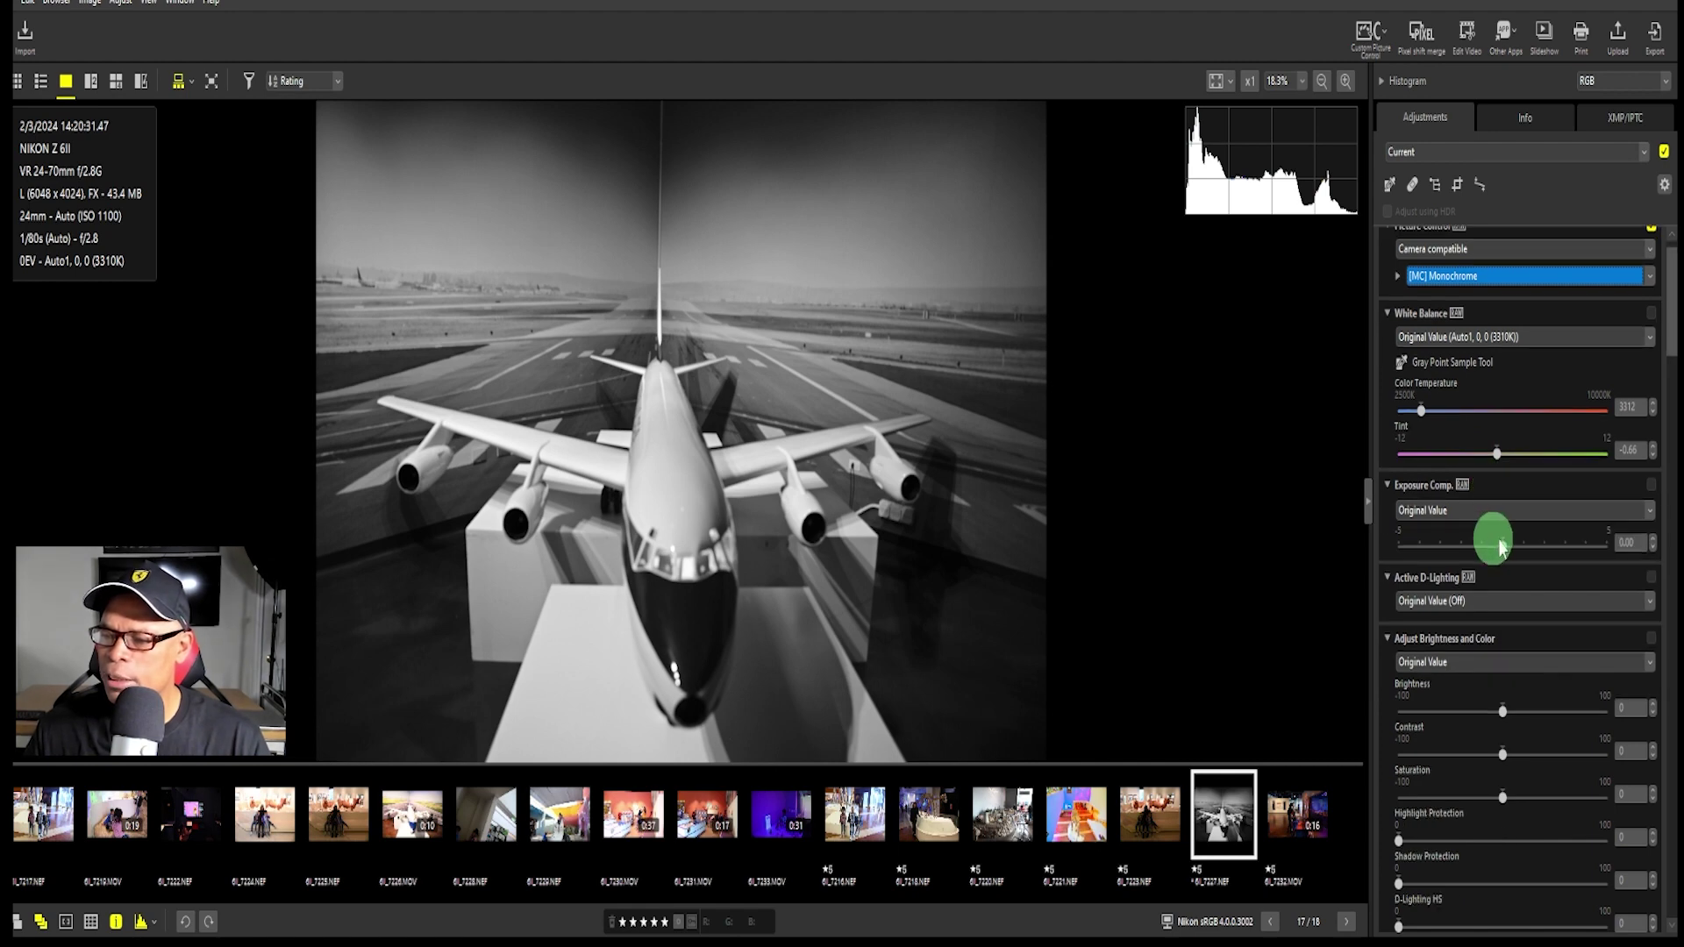
{"action": "left_click_drag", "start_coordinate": [1499, 543], "coordinate": [1541, 548]}
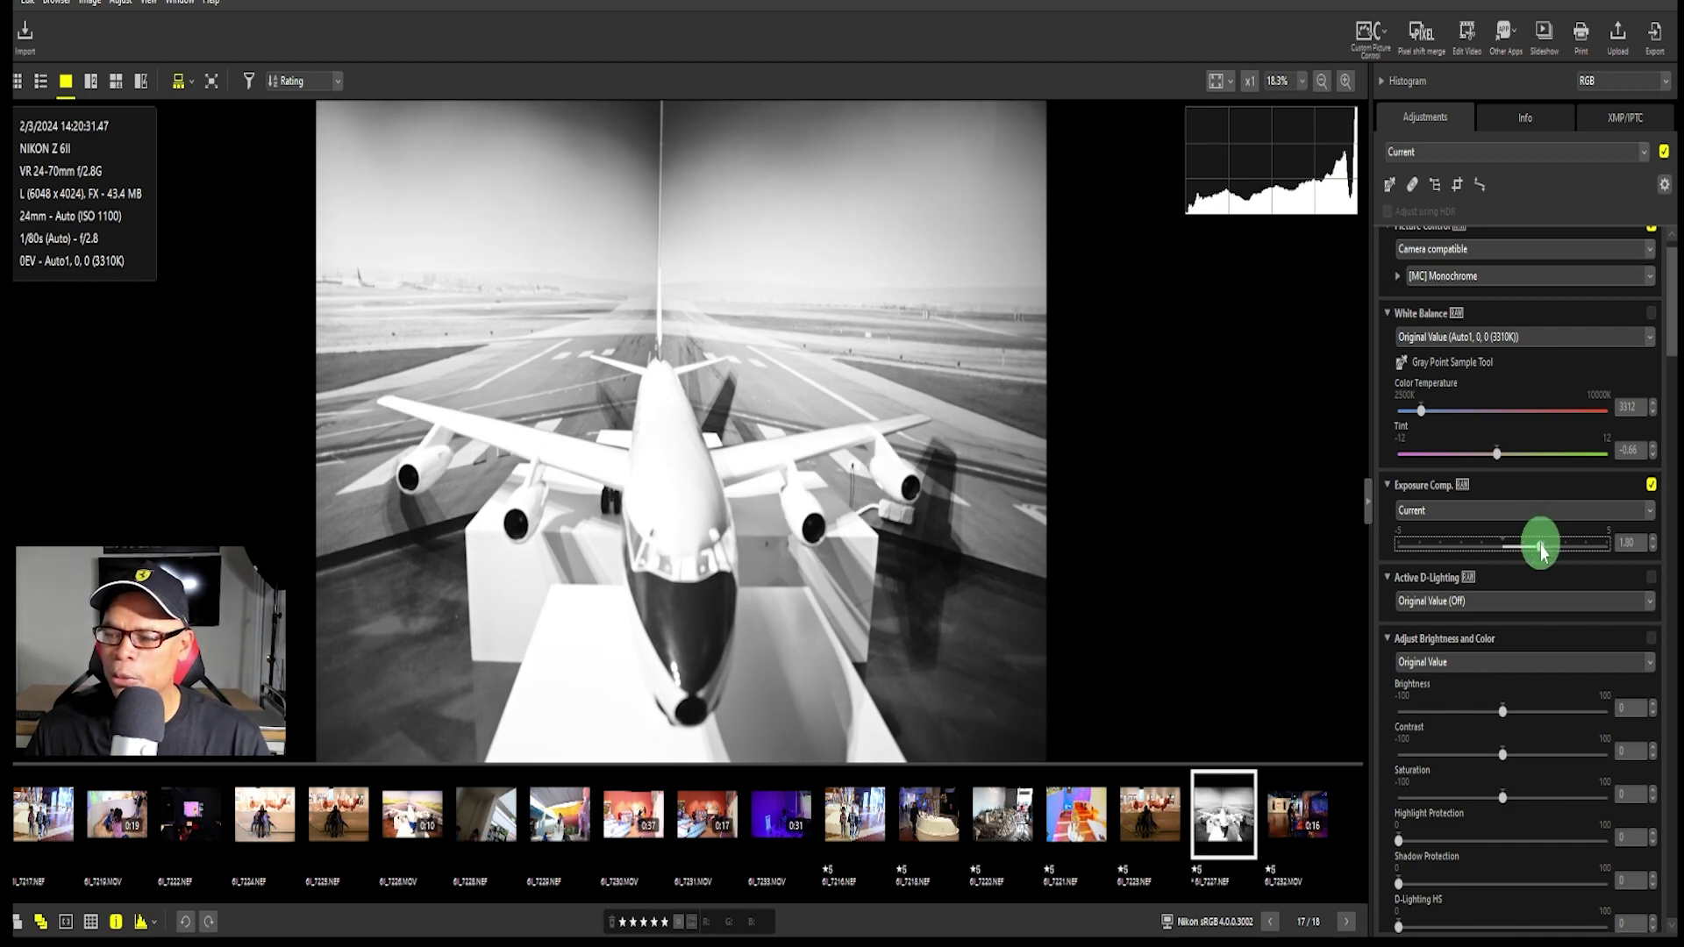
{"action": "scroll", "coordinate": [1541, 549], "scroll_direction": "down", "scroll_amount": 1}
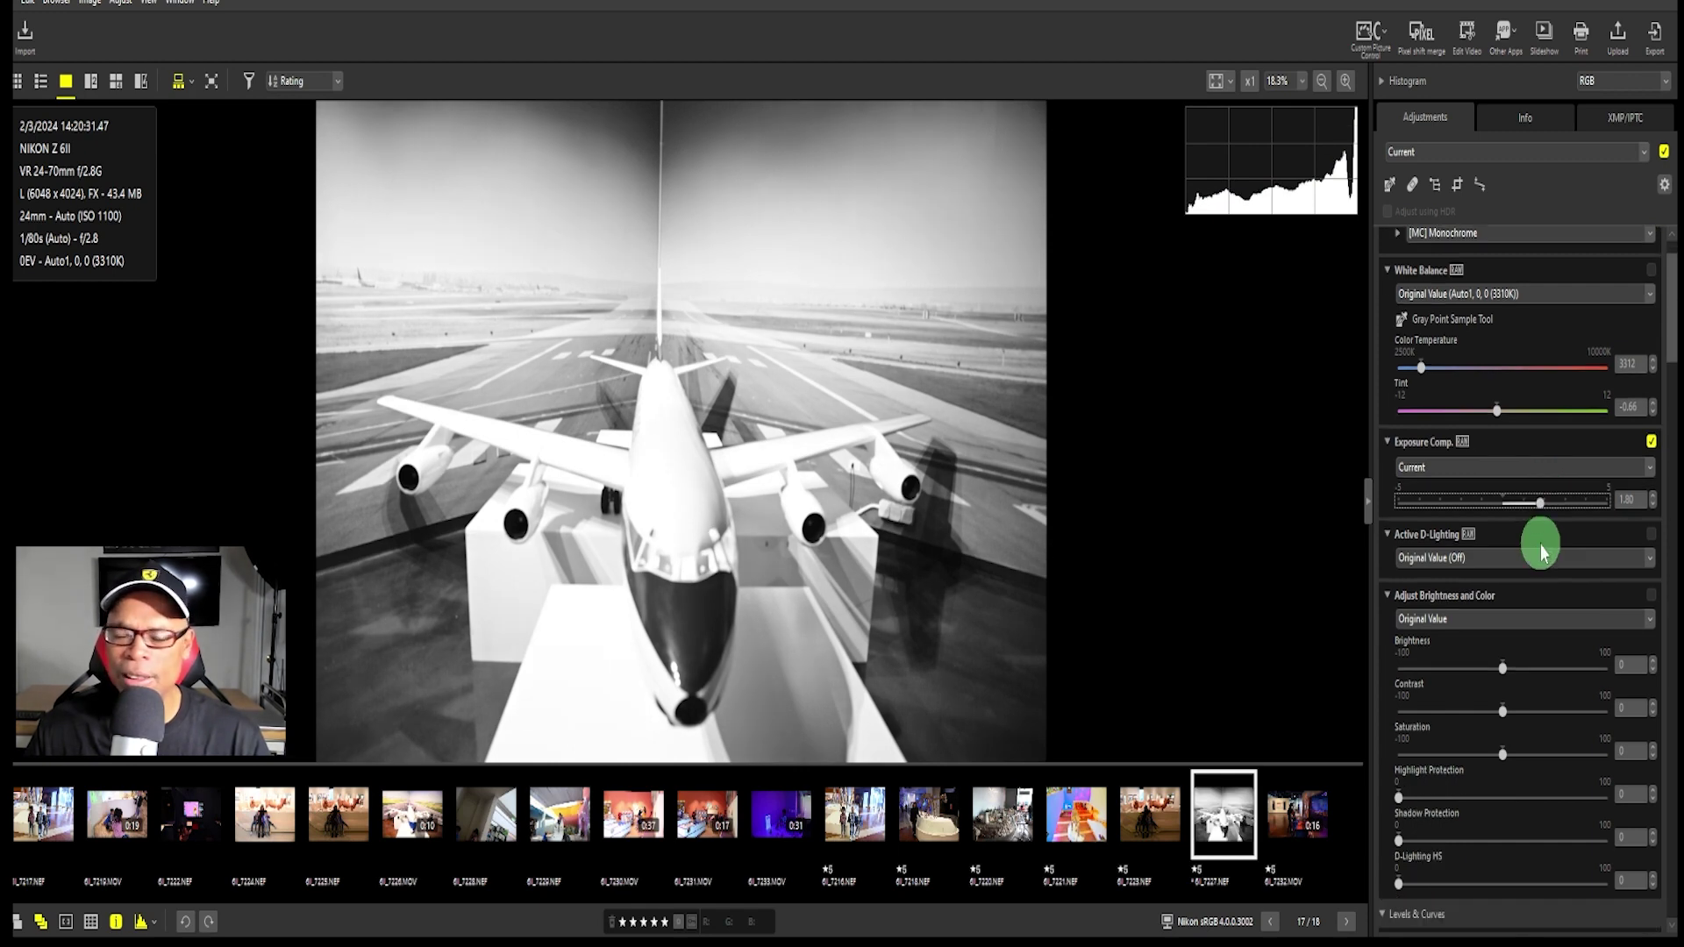
{"action": "scroll", "coordinate": [1542, 551], "scroll_direction": "down", "scroll_amount": 1}
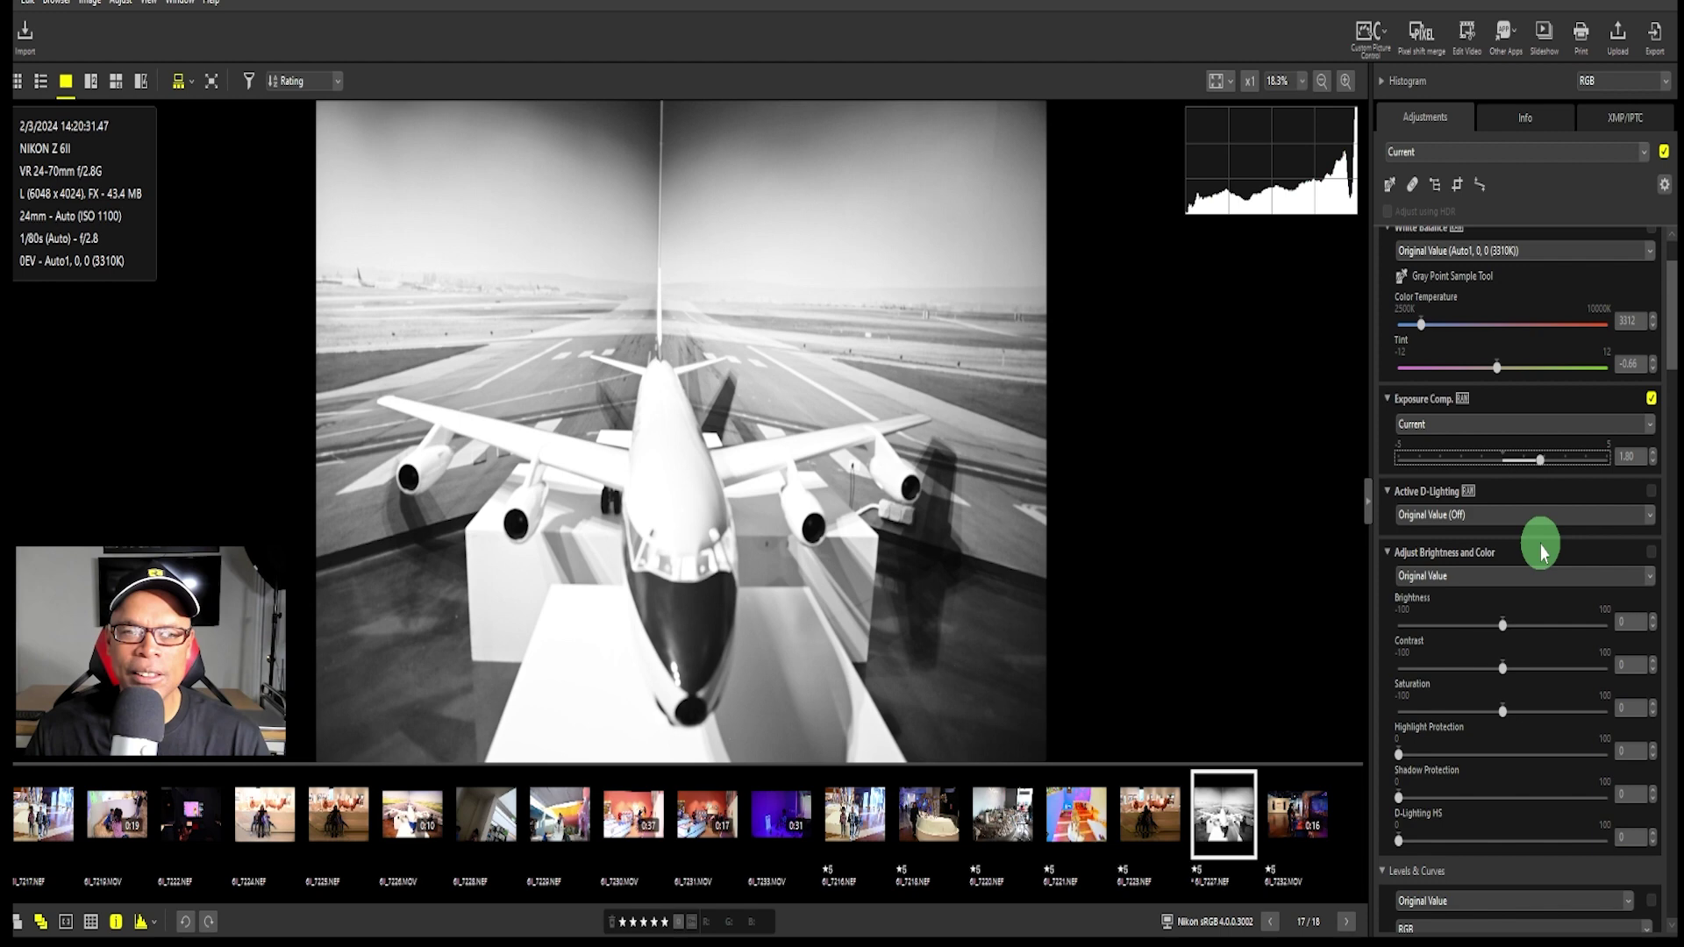
{"action": "scroll", "coordinate": [1541, 546], "scroll_direction": "down", "scroll_amount": 3}
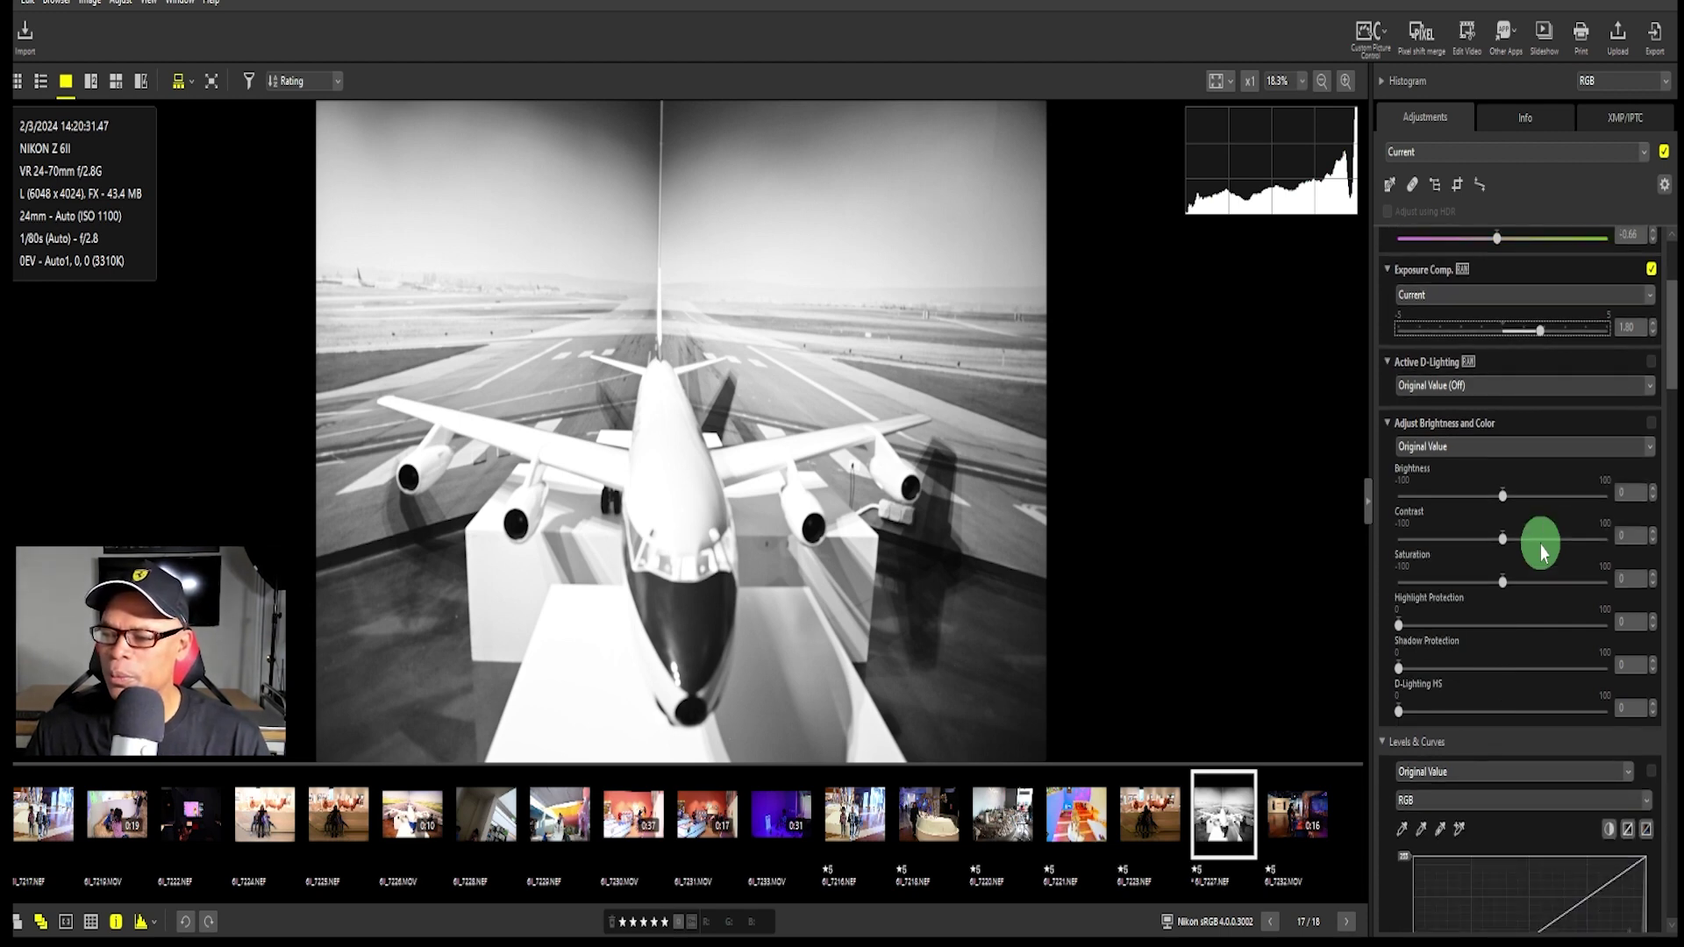
Step: Set Brightness to −19, Shadow Protection to 45 and Highlight Protection to 64
{"action": "left_click_drag", "start_coordinate": [1511, 518], "coordinate": [1463, 516]}
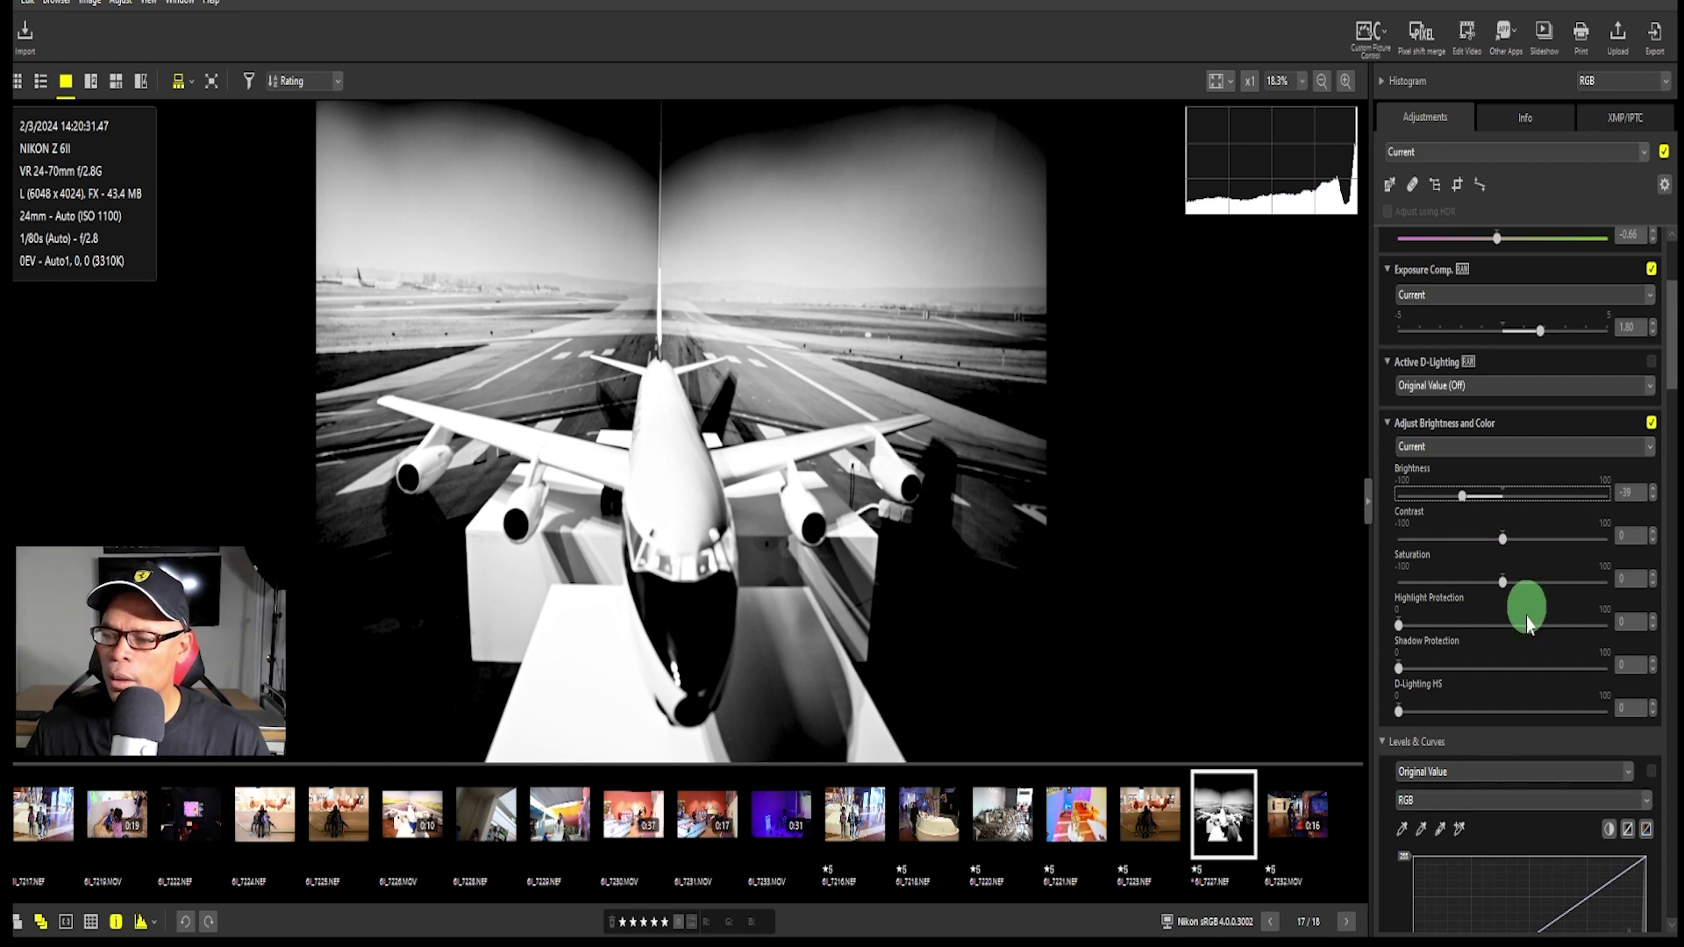
{"action": "scroll", "coordinate": [1521, 600], "scroll_direction": "down", "scroll_amount": 2}
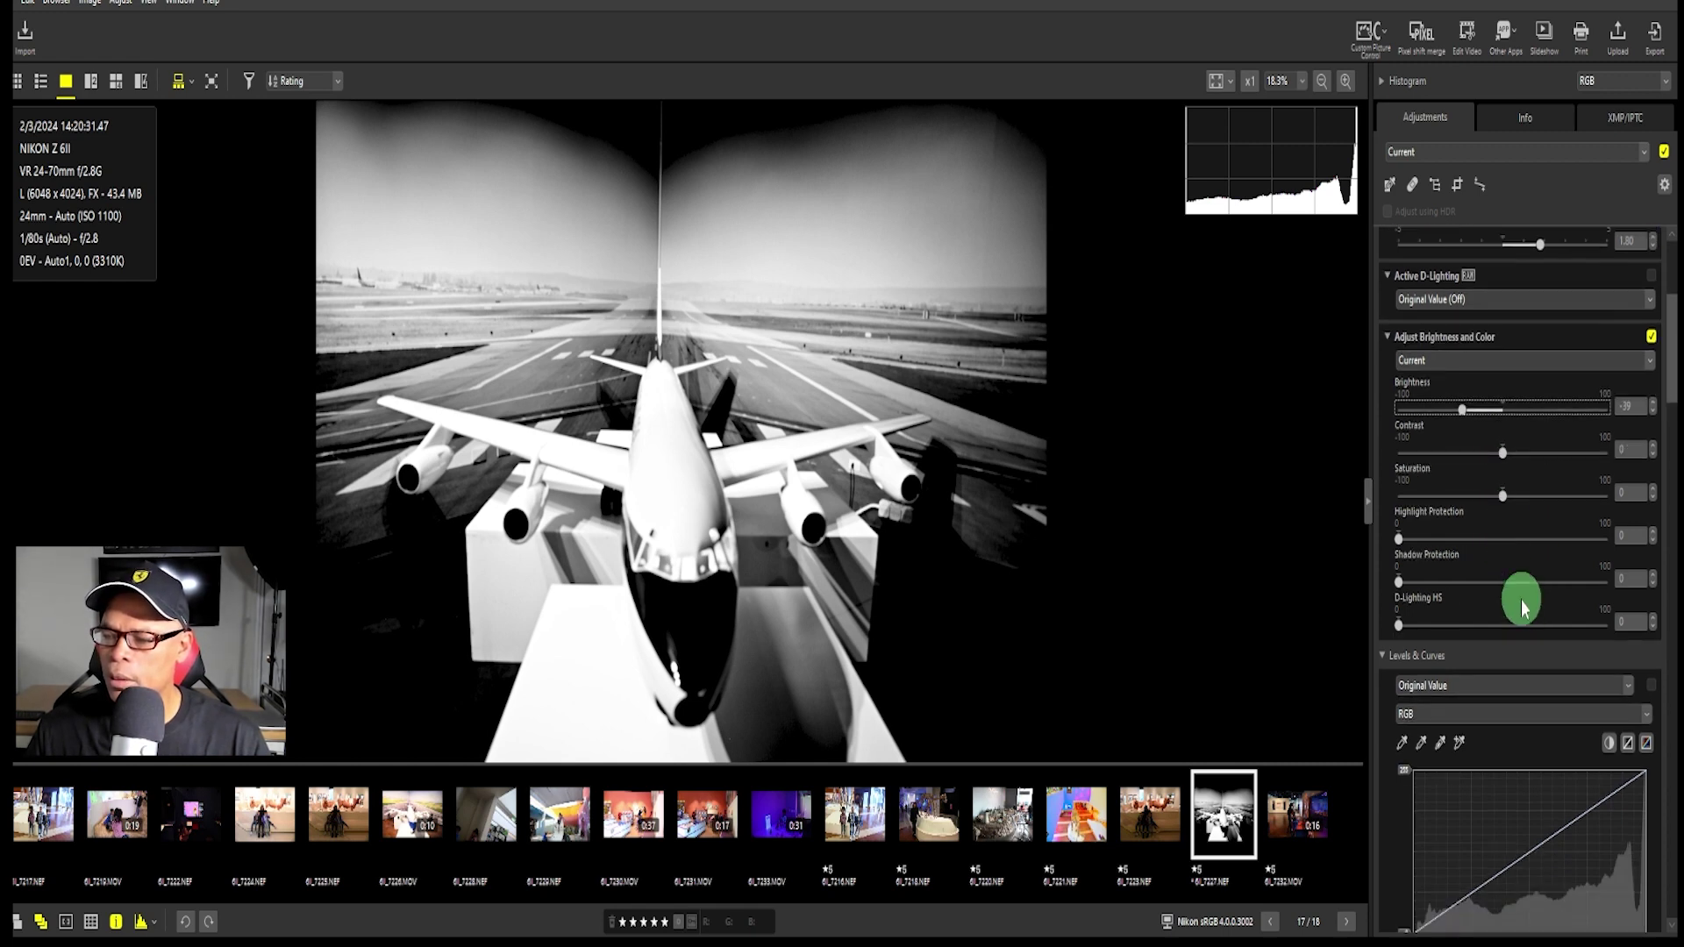
{"action": "left_click_drag", "start_coordinate": [1399, 581], "coordinate": [1515, 534]}
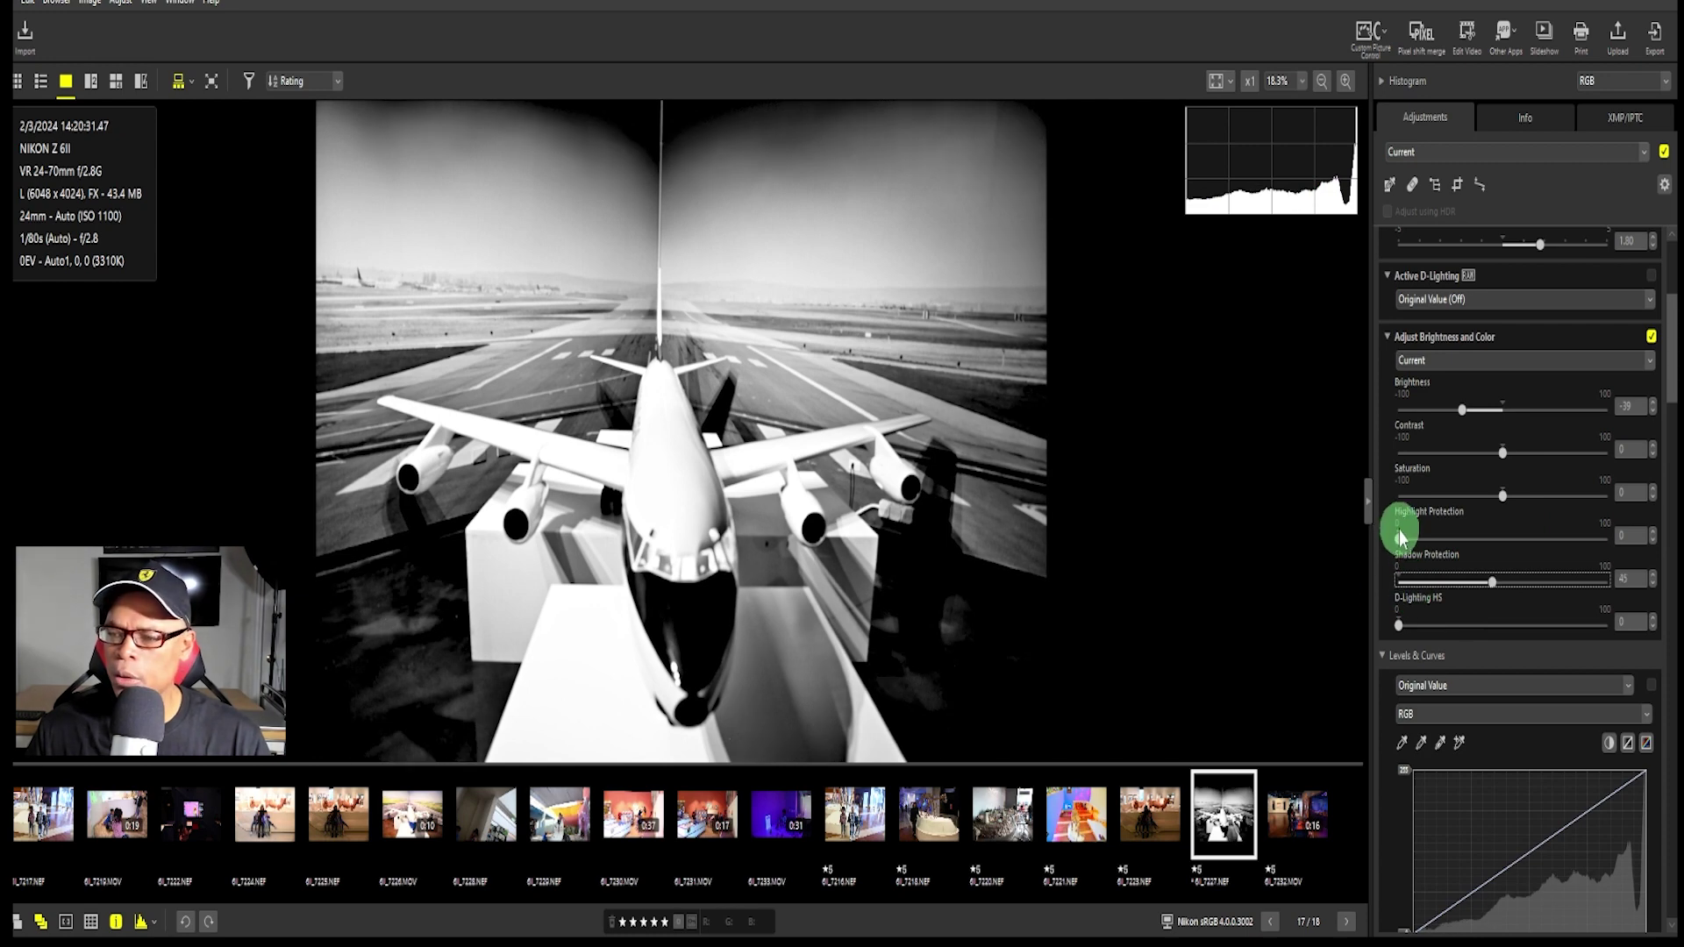
{"action": "left_click_drag", "start_coordinate": [1401, 536], "coordinate": [1532, 516]}
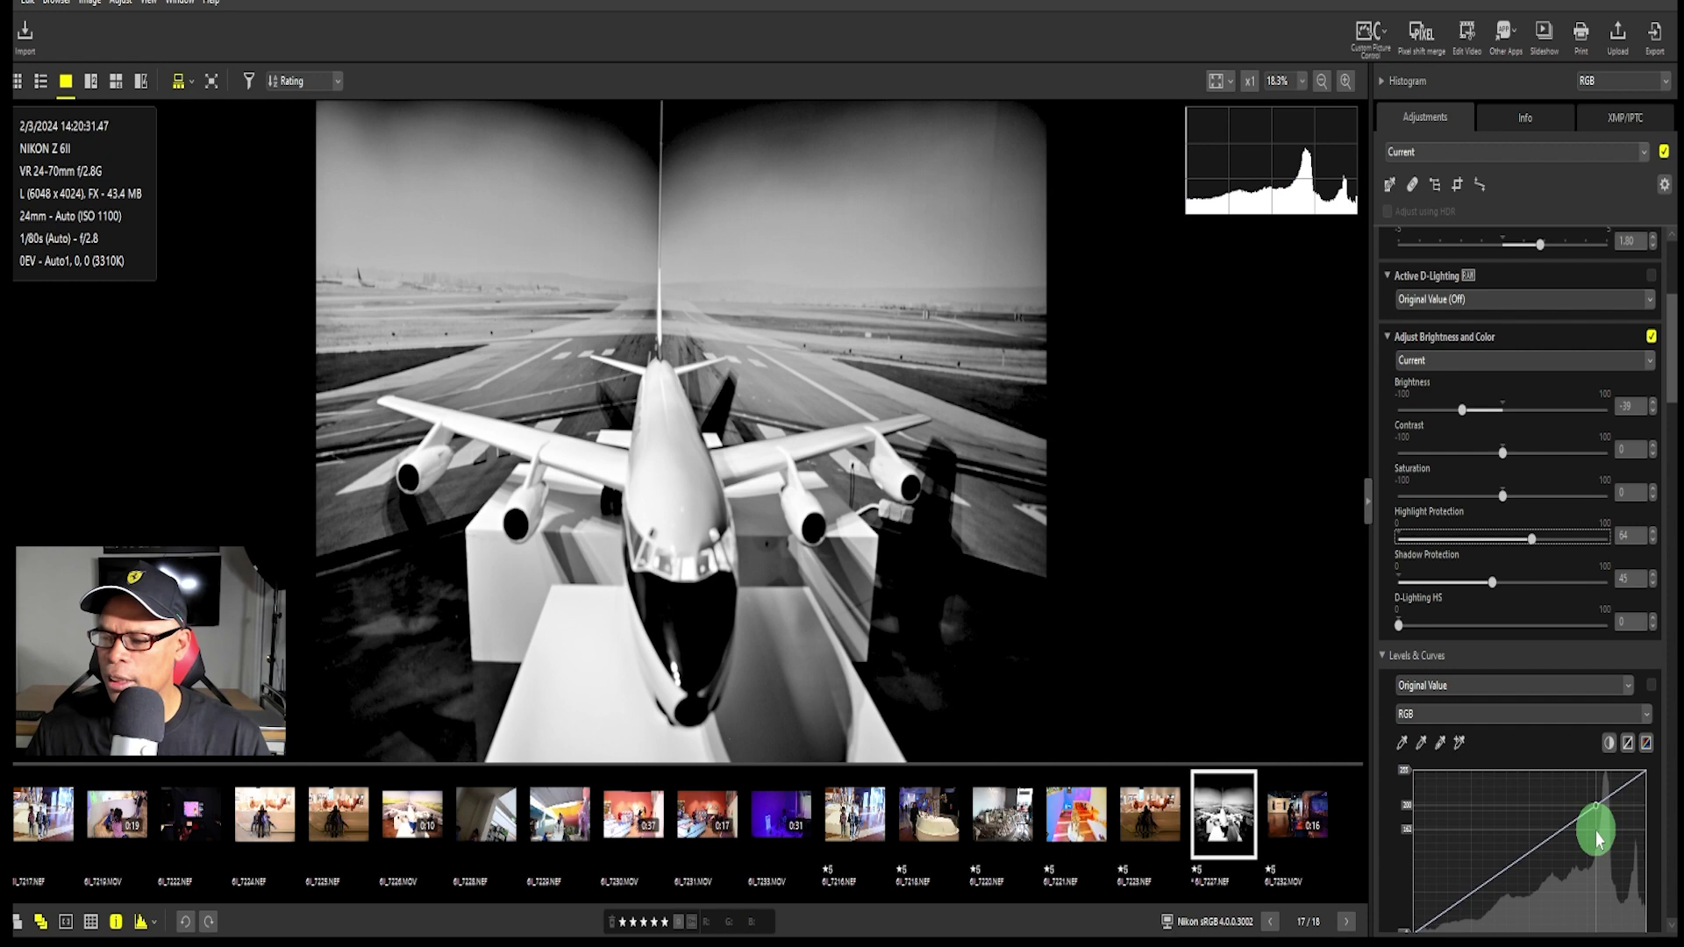
Step: Reshape the RGB curve, ending with a point raised above the diagonal to lift midtones
{"action": "scroll", "coordinate": [1576, 835], "scroll_direction": "down", "scroll_amount": 1}
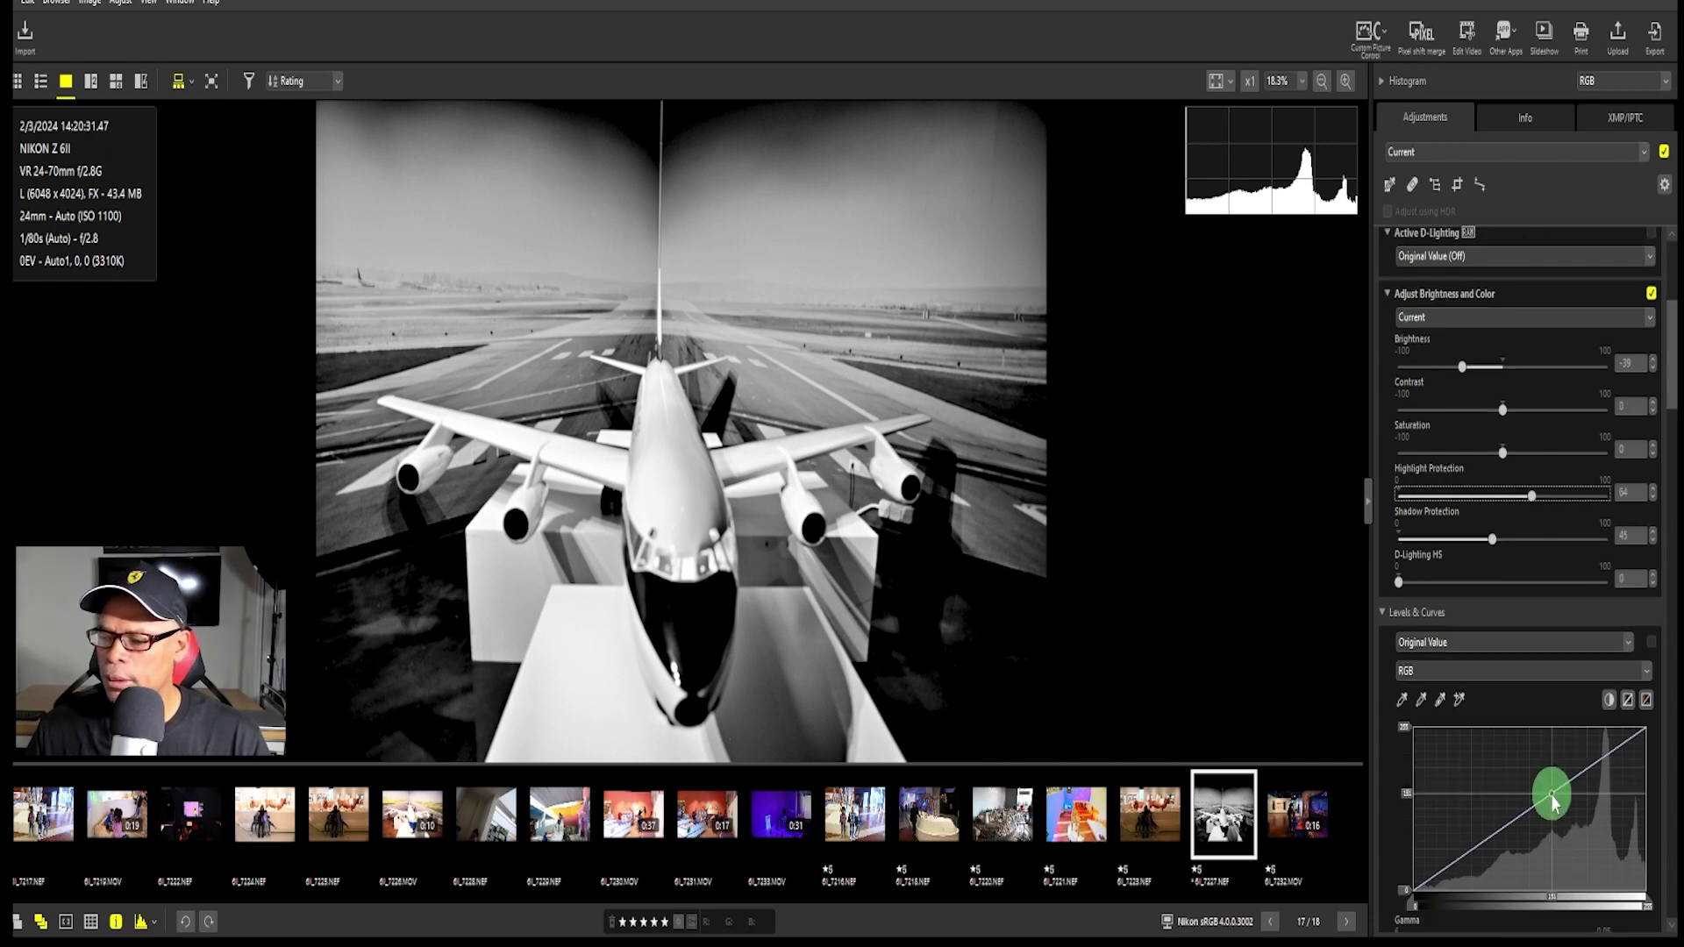
{"action": "scroll", "coordinate": [1549, 796], "scroll_direction": "down", "scroll_amount": 1}
{"action": "left_click_drag", "start_coordinate": [1551, 802], "coordinate": [1576, 729]}
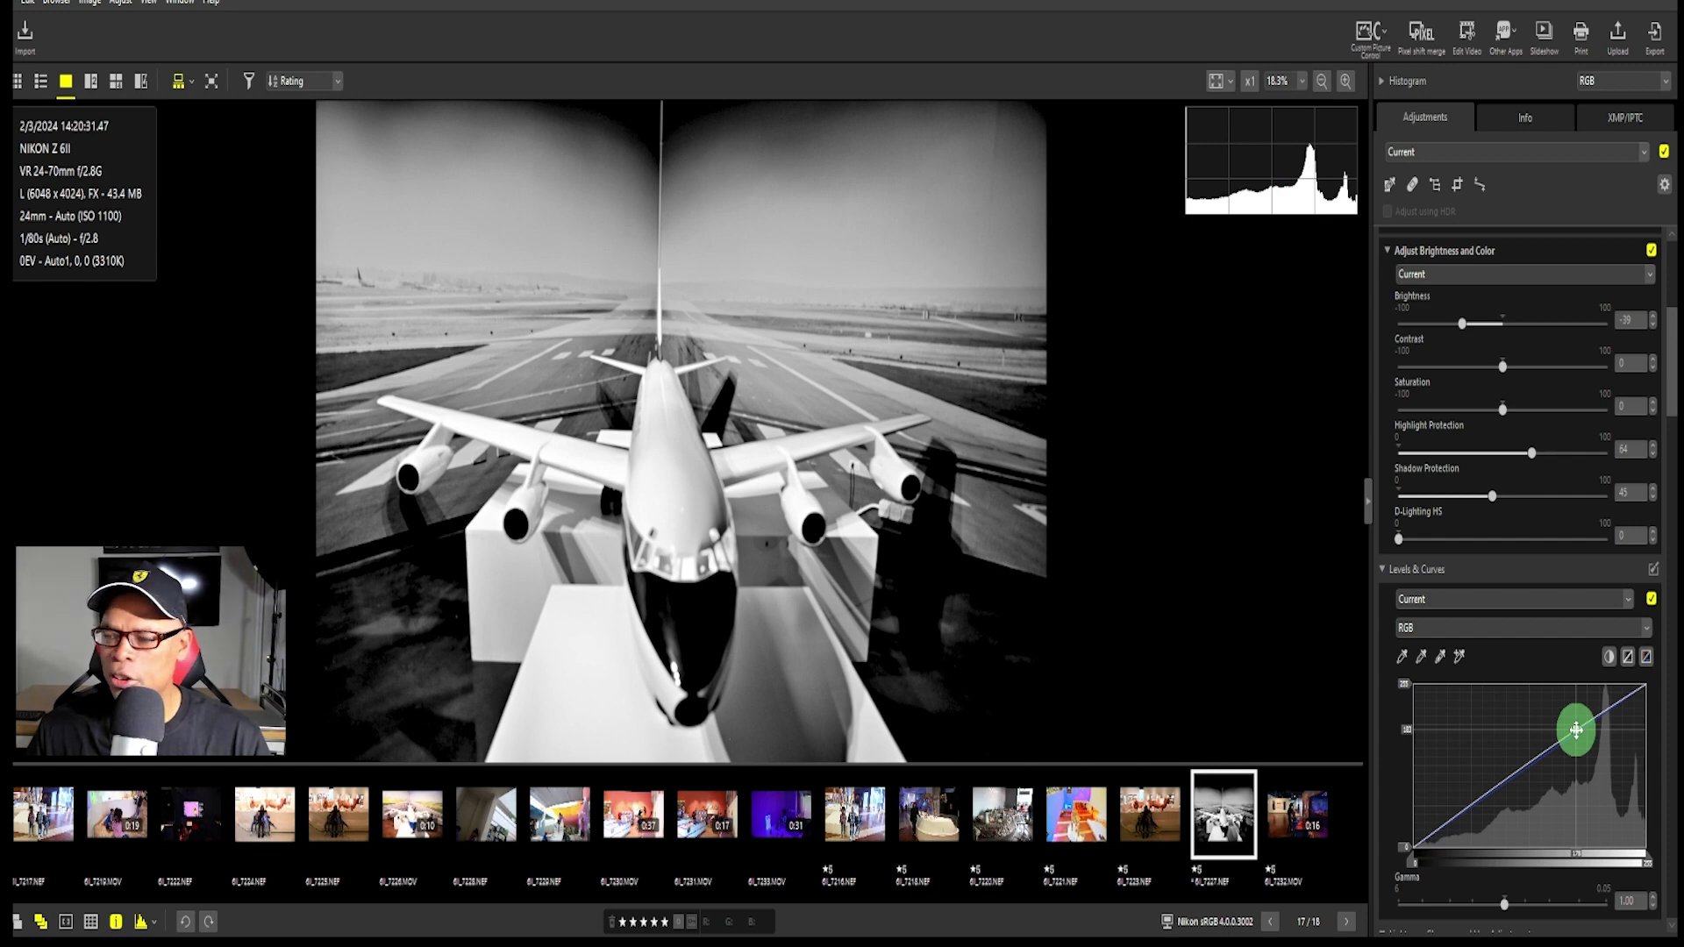
{"action": "left_click_drag", "start_coordinate": [1576, 729], "coordinate": [1580, 711]}
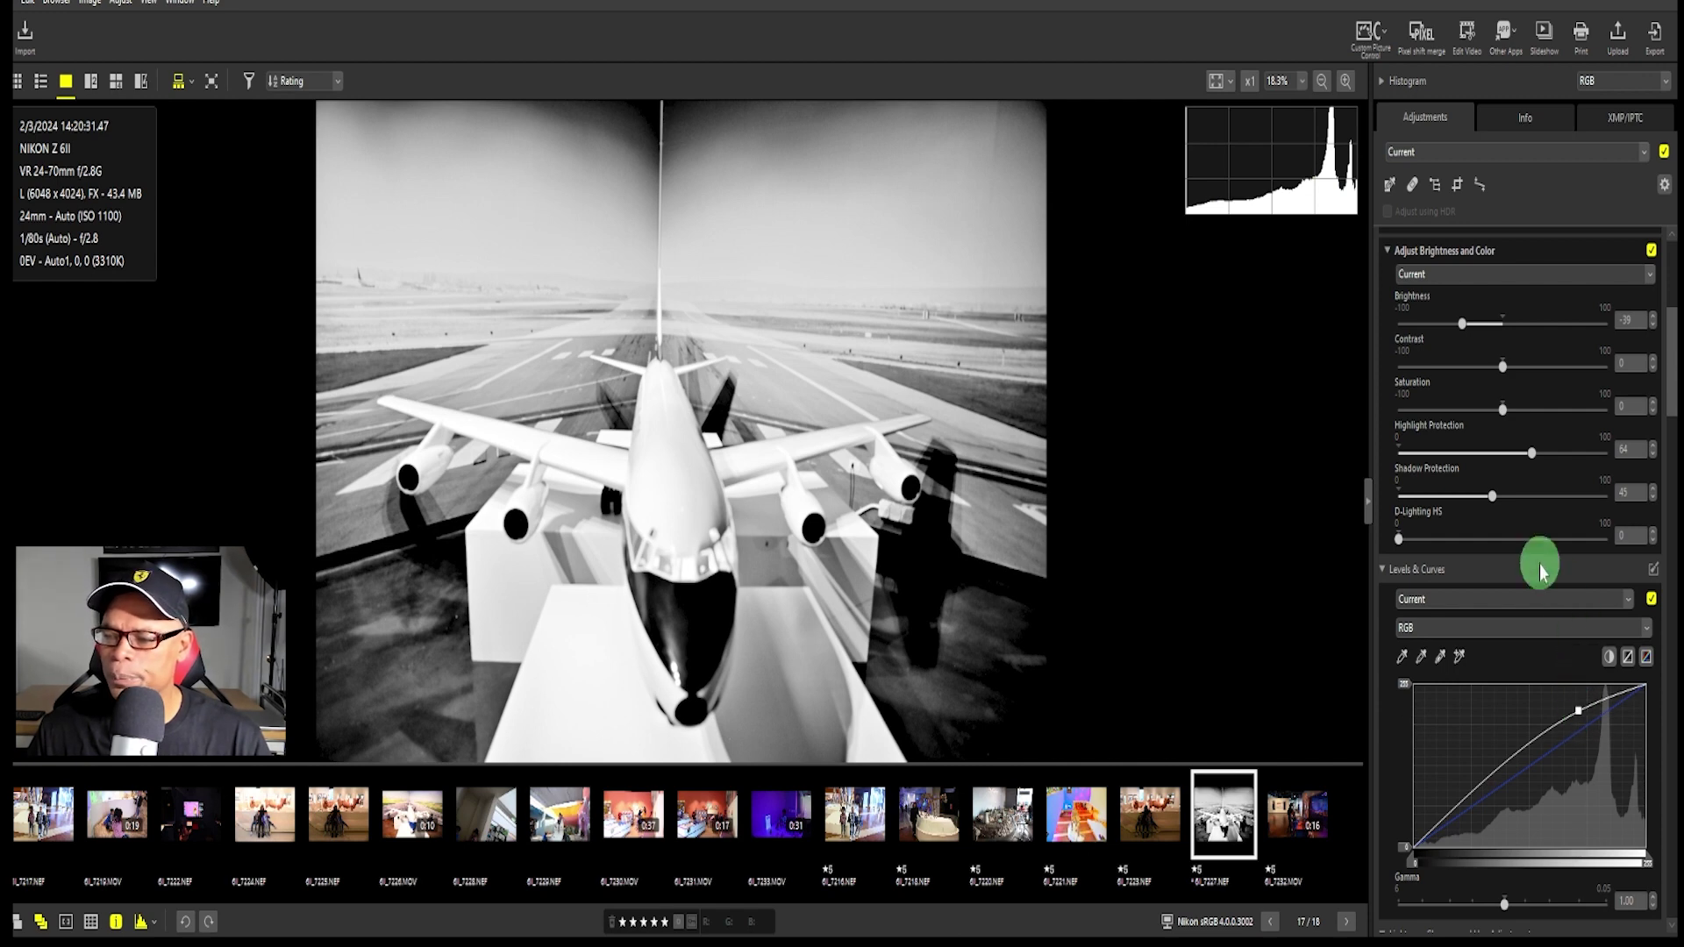
Step: Enable Sharpness under Sharpness Adjustment and set its amount to 5
{"action": "scroll", "coordinate": [1541, 565], "scroll_direction": "down", "scroll_amount": 1}
{"action": "scroll", "coordinate": [1541, 565], "scroll_direction": "down", "scroll_amount": 8}
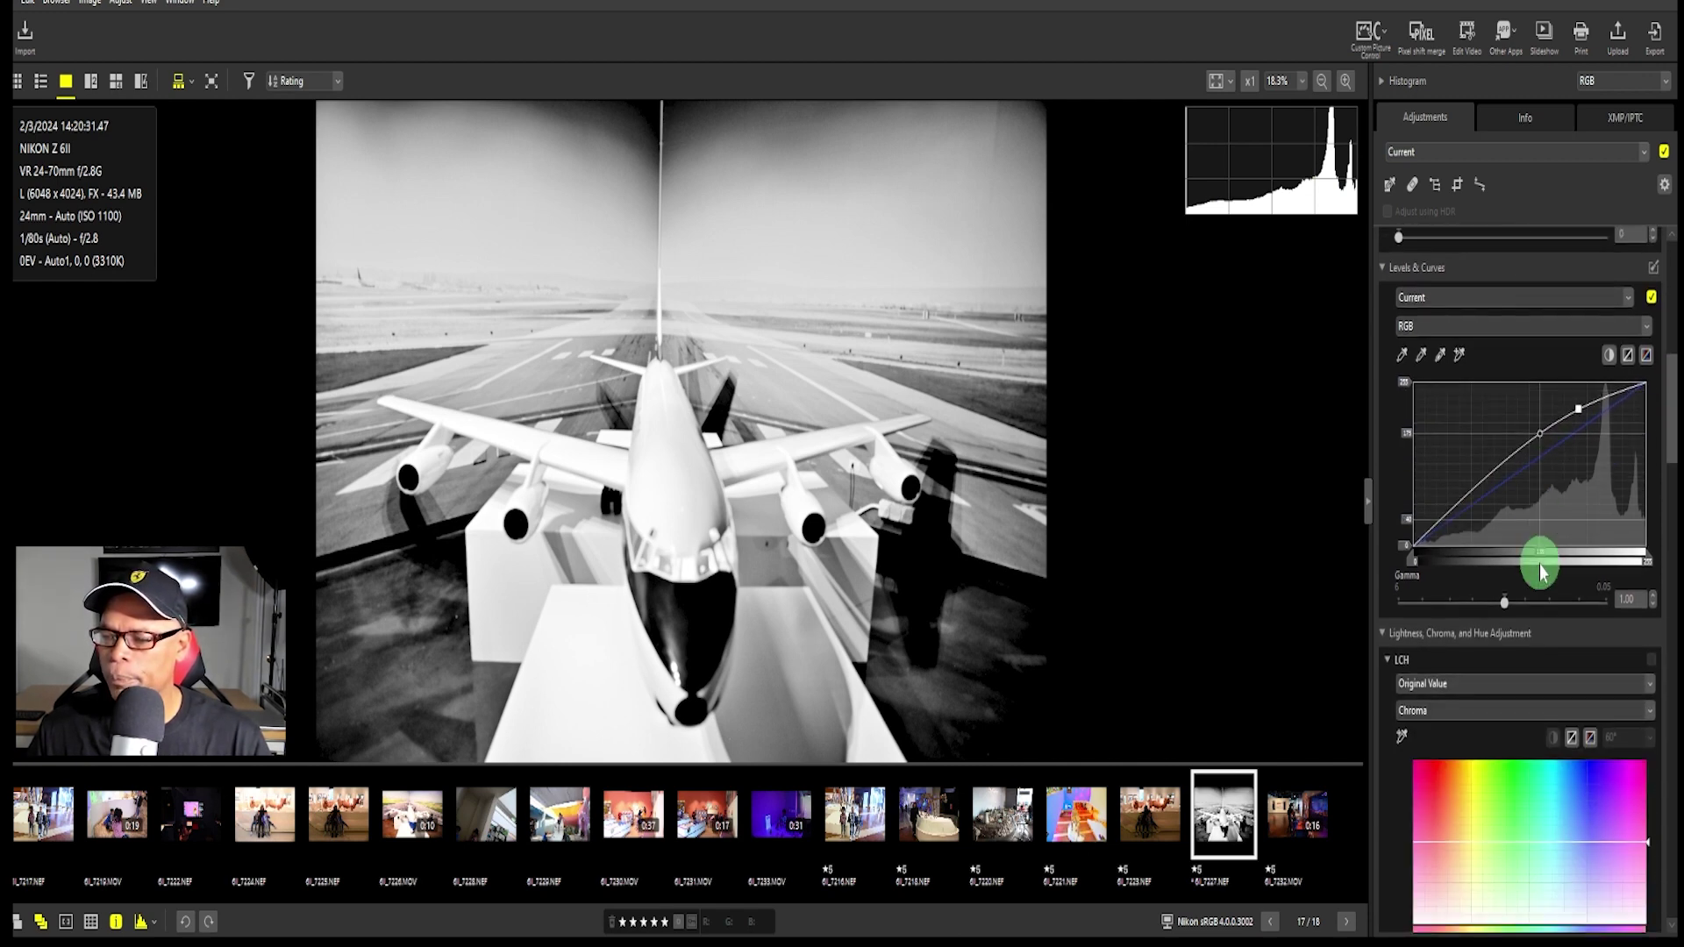
{"action": "scroll", "coordinate": [1541, 570], "scroll_direction": "down", "scroll_amount": 6}
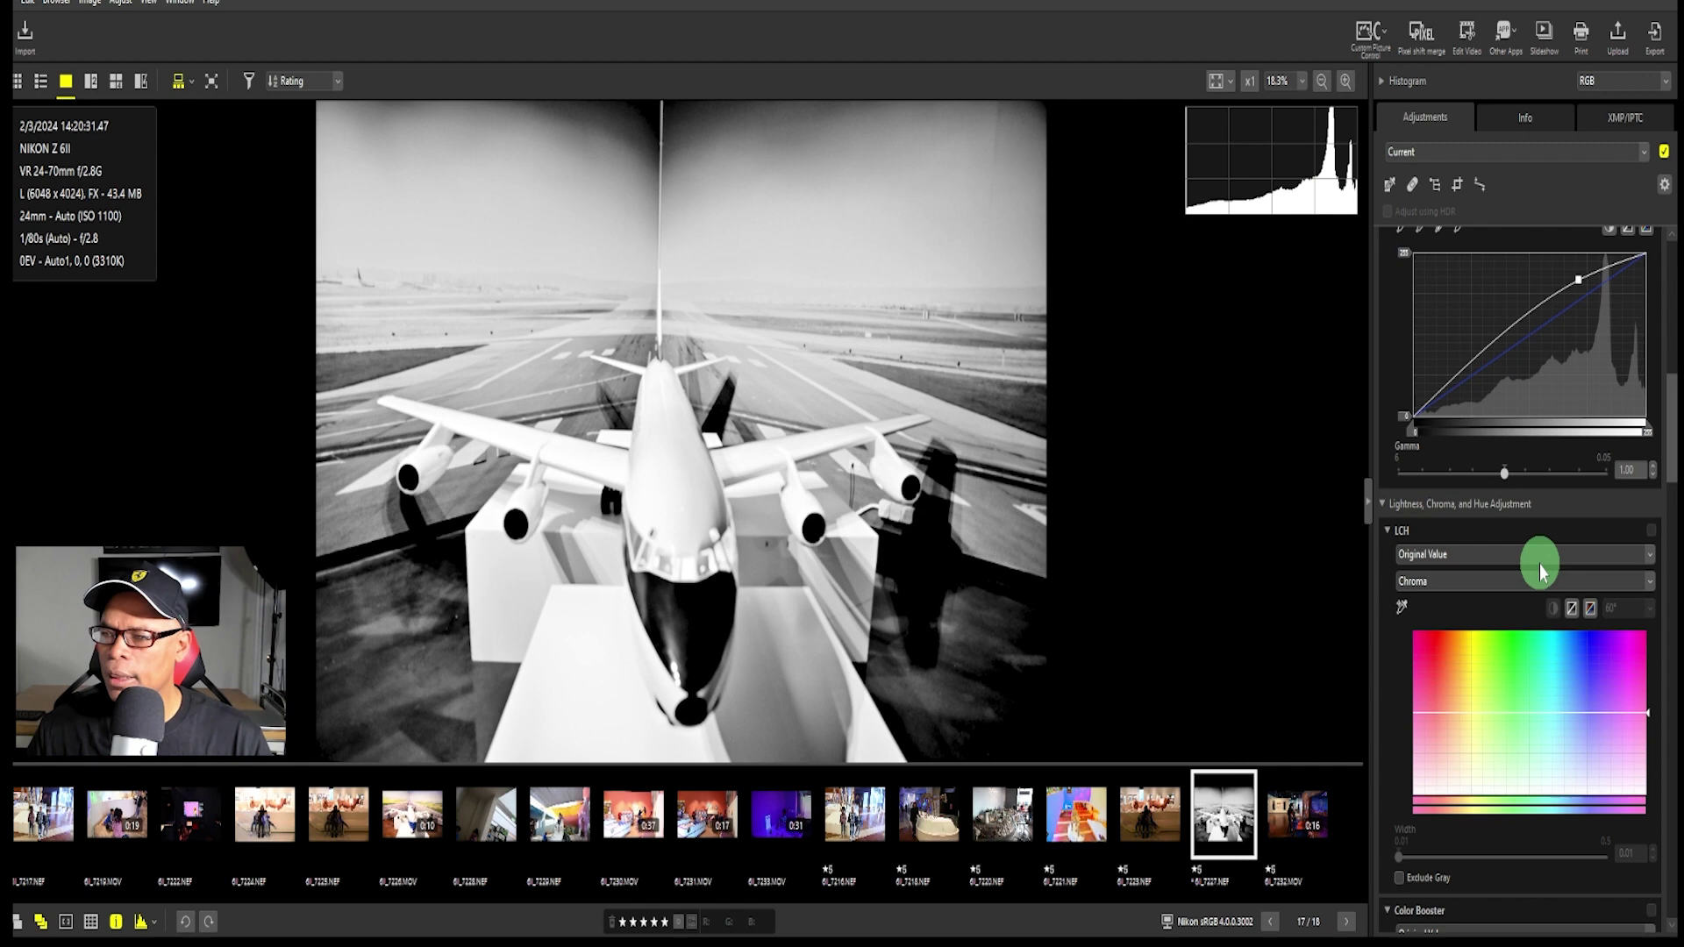
{"action": "scroll", "coordinate": [1541, 570], "scroll_direction": "down", "scroll_amount": 4}
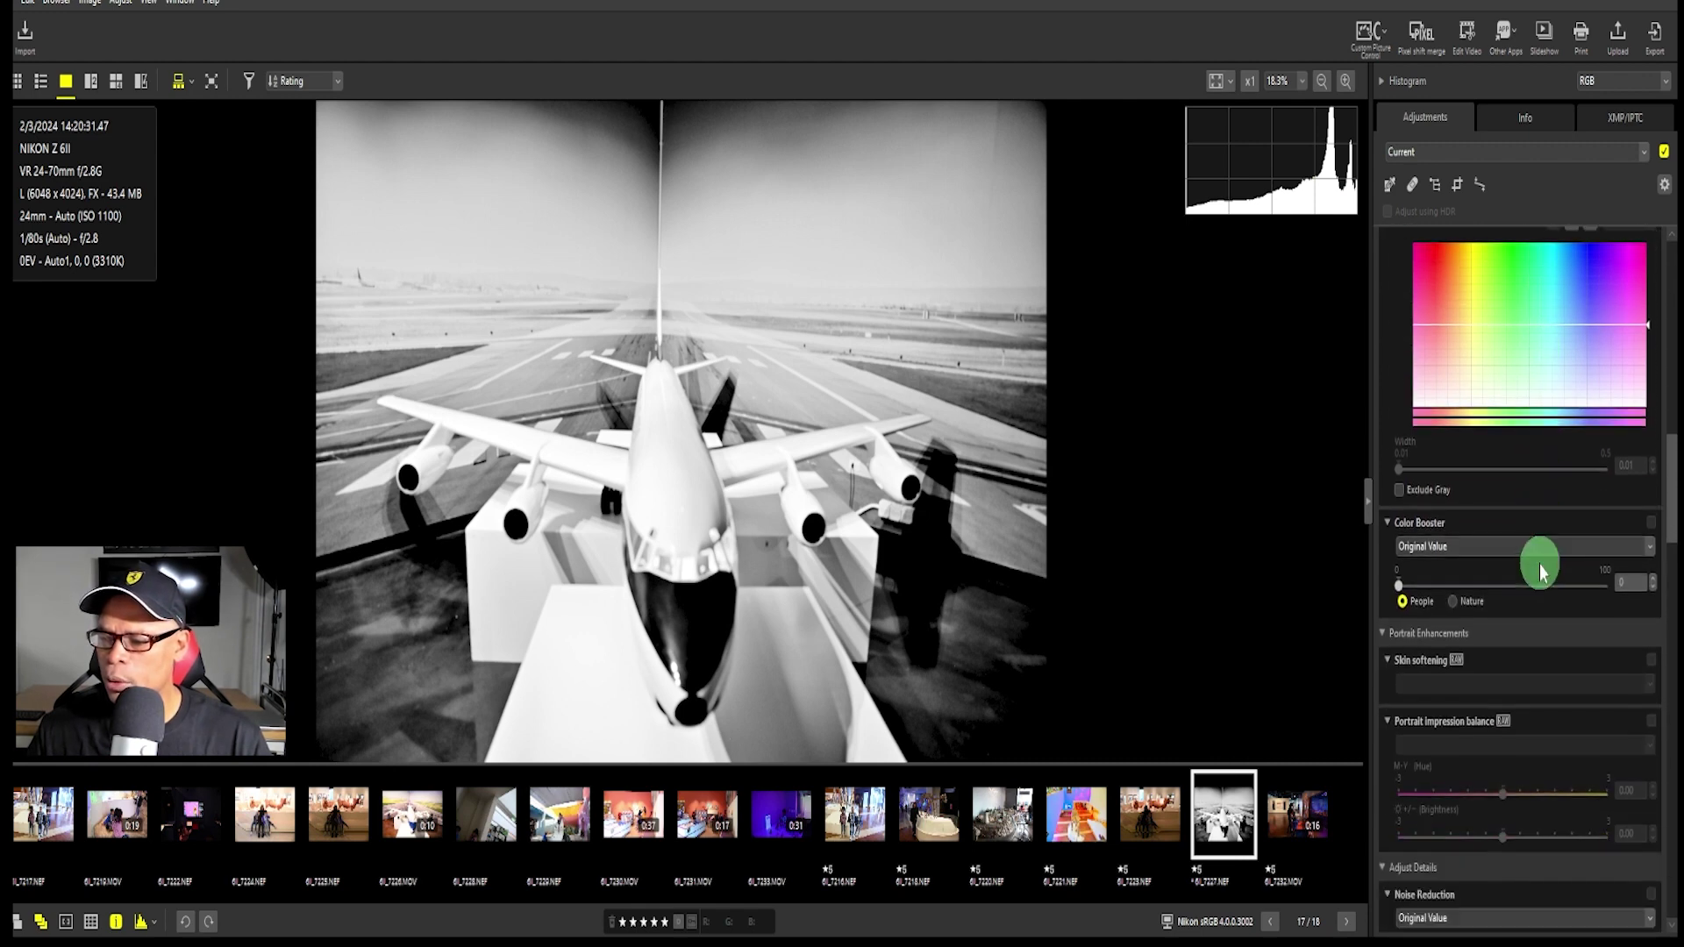
{"action": "scroll", "coordinate": [1541, 570], "scroll_direction": "down", "scroll_amount": 7}
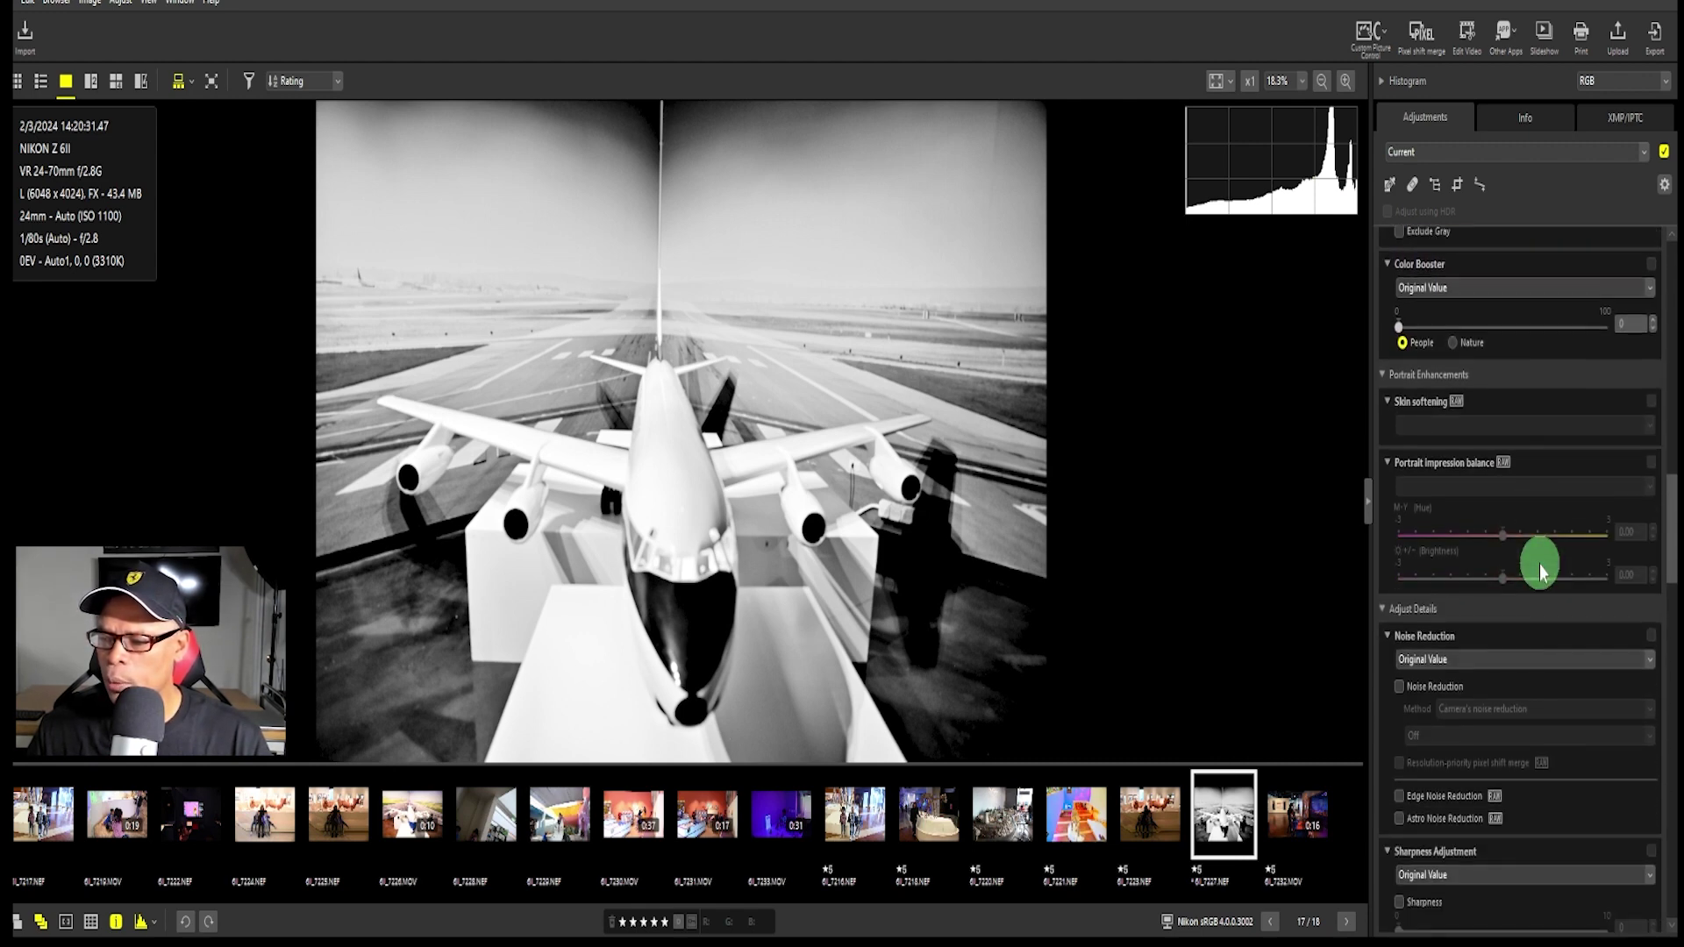
{"action": "scroll", "coordinate": [1539, 565], "scroll_direction": "down", "scroll_amount": 8}
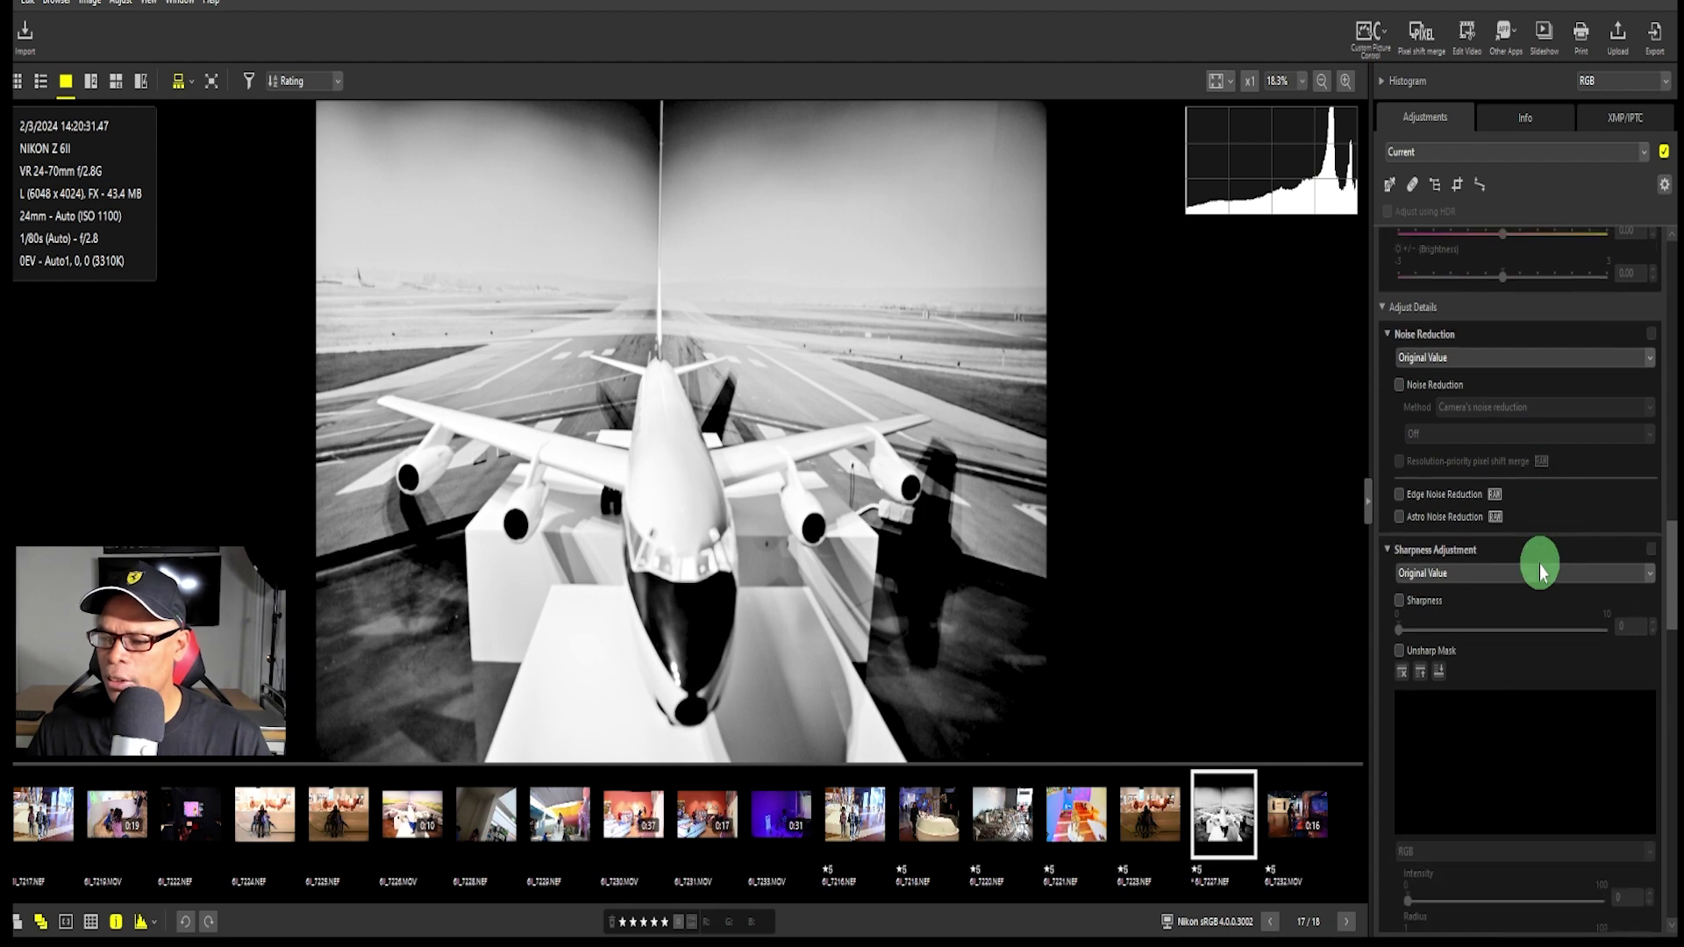
{"action": "scroll", "coordinate": [1539, 565], "scroll_direction": "down", "scroll_amount": 4}
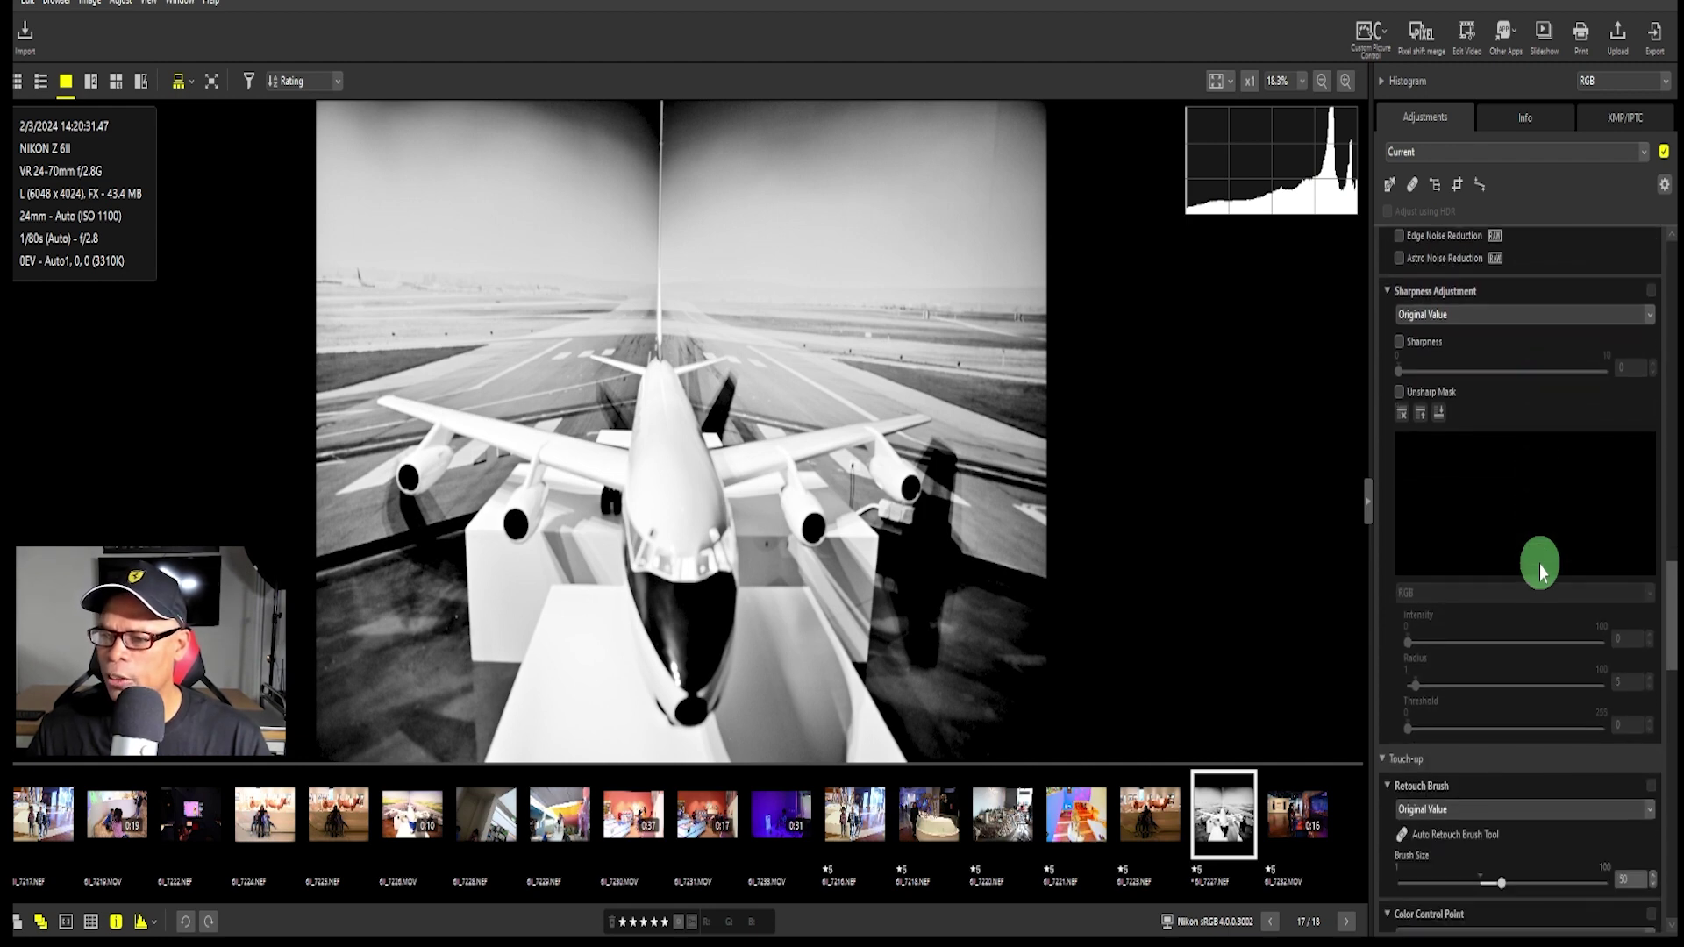
{"action": "left_click", "coordinate": [1401, 343]}
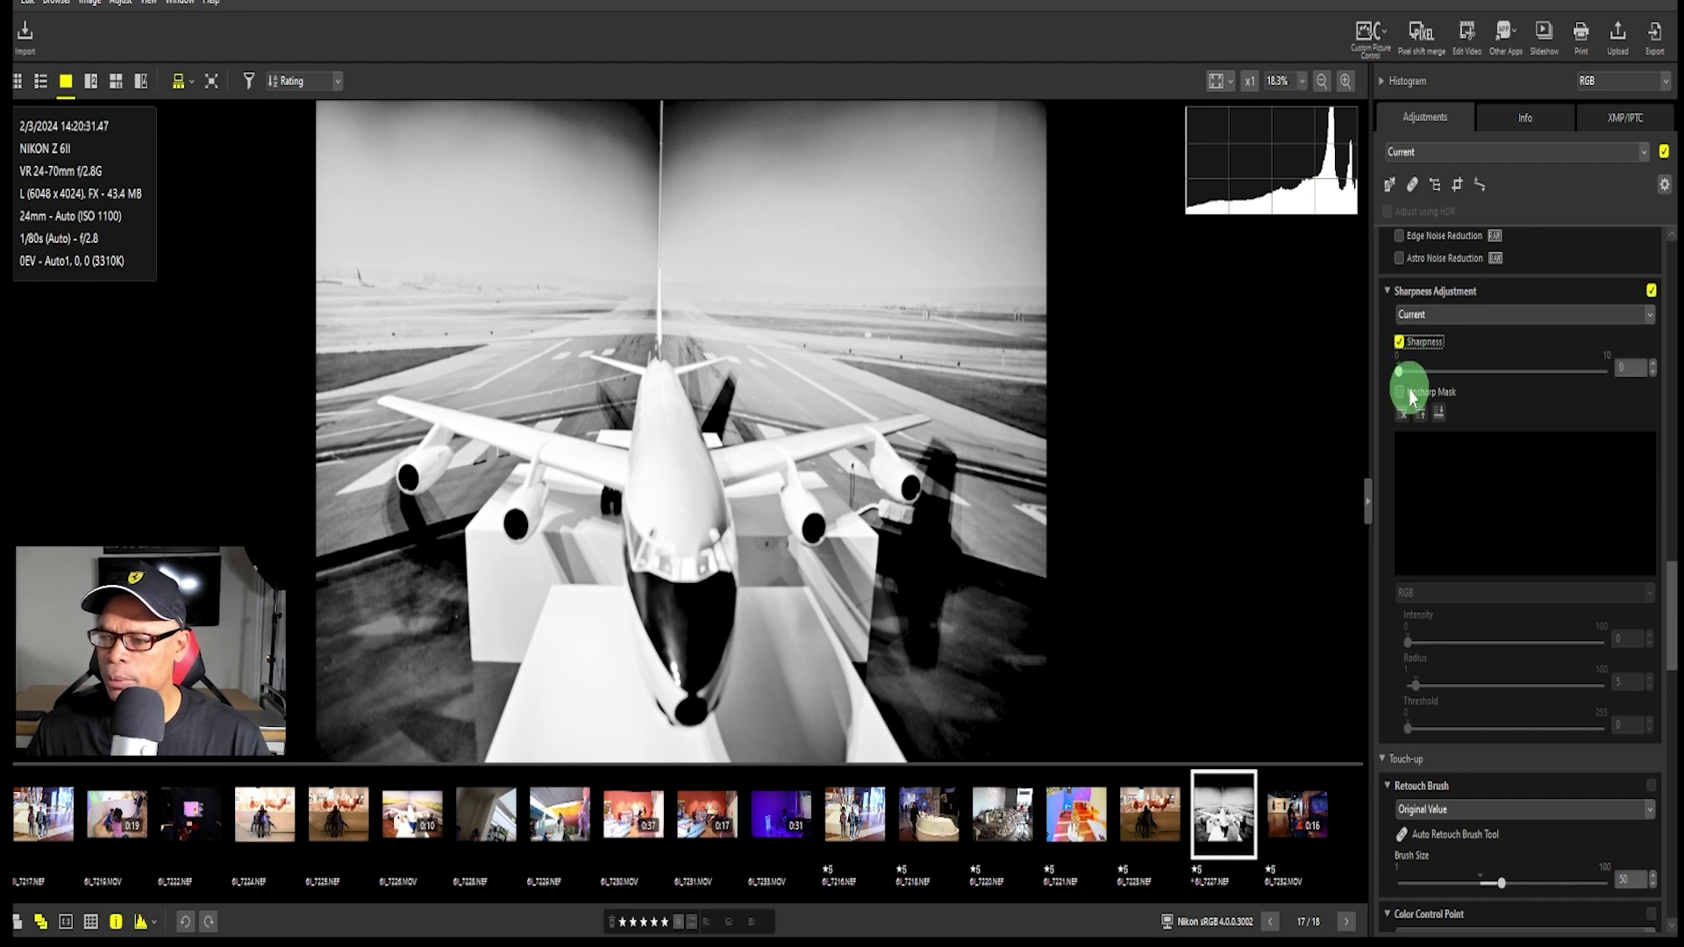
{"action": "left_click", "coordinate": [1401, 372]}
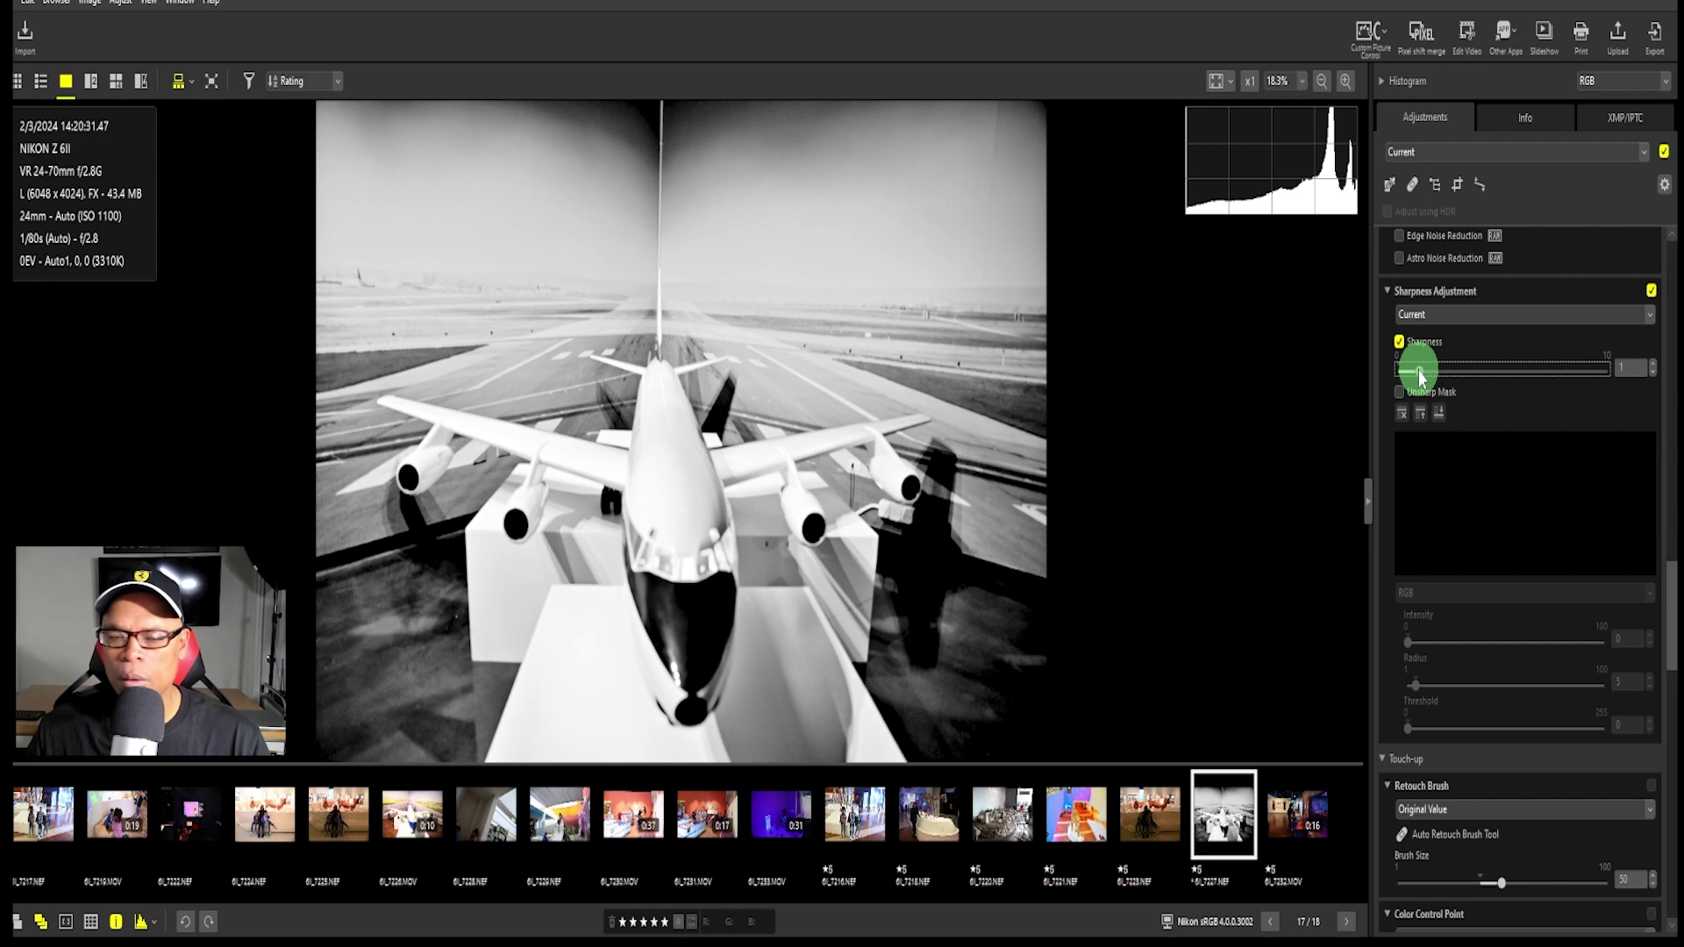
{"action": "left_click_drag", "start_coordinate": [1422, 375], "coordinate": [1455, 375]}
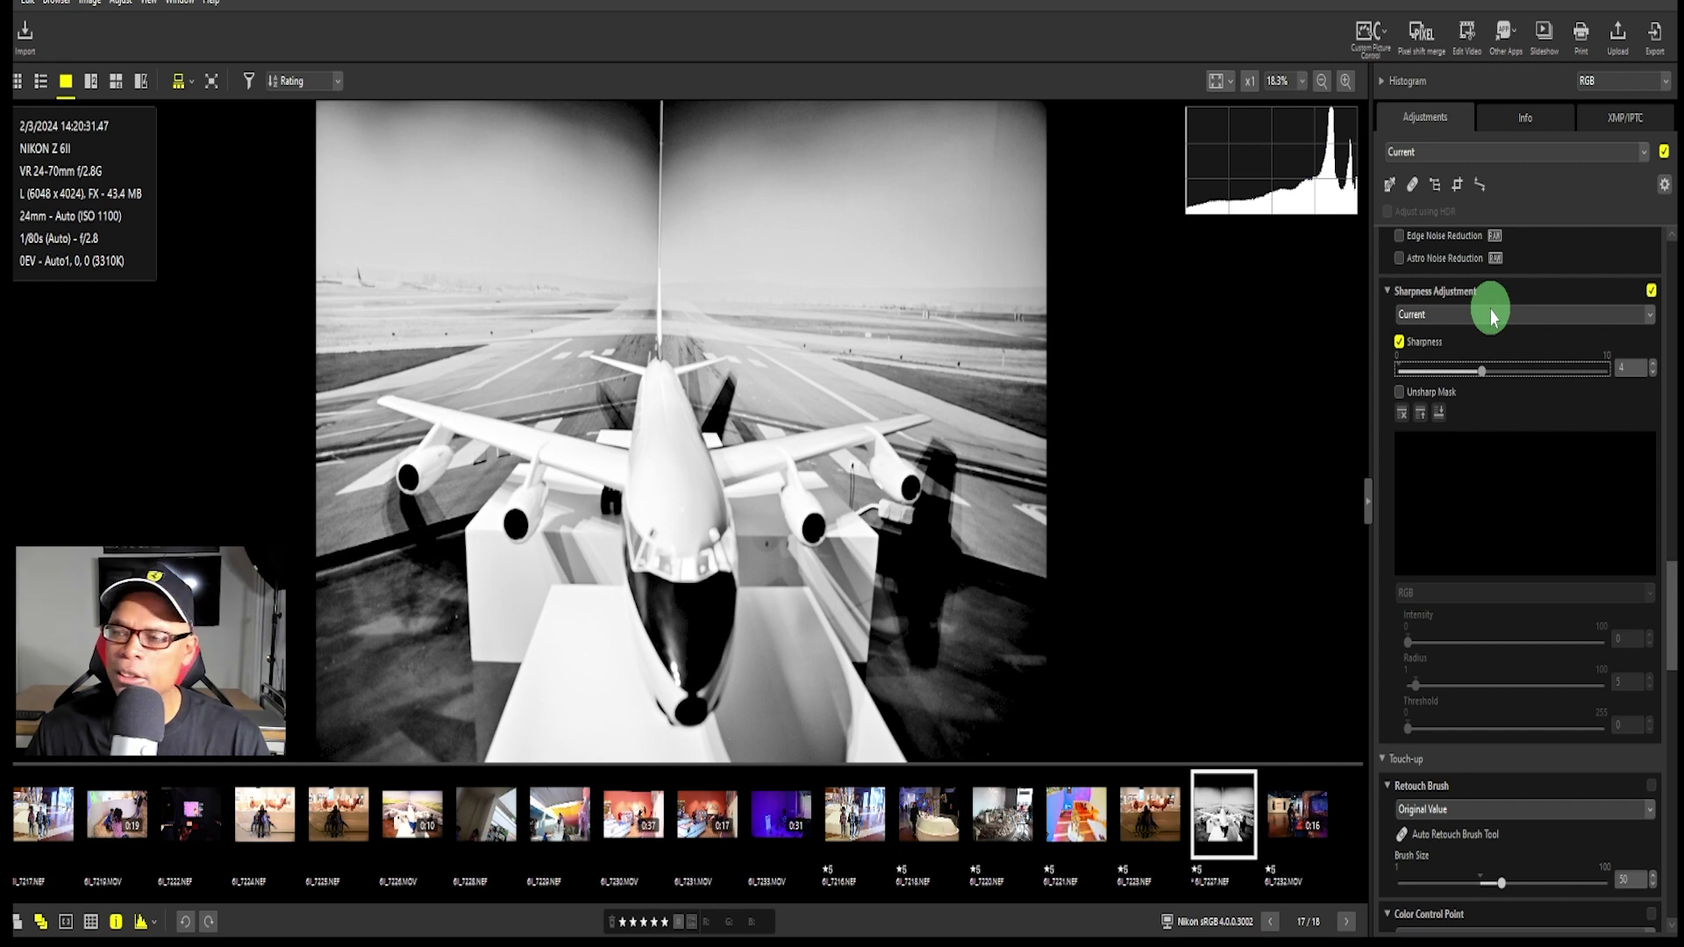
{"action": "left_click_drag", "start_coordinate": [1493, 316], "coordinate": [1505, 345]}
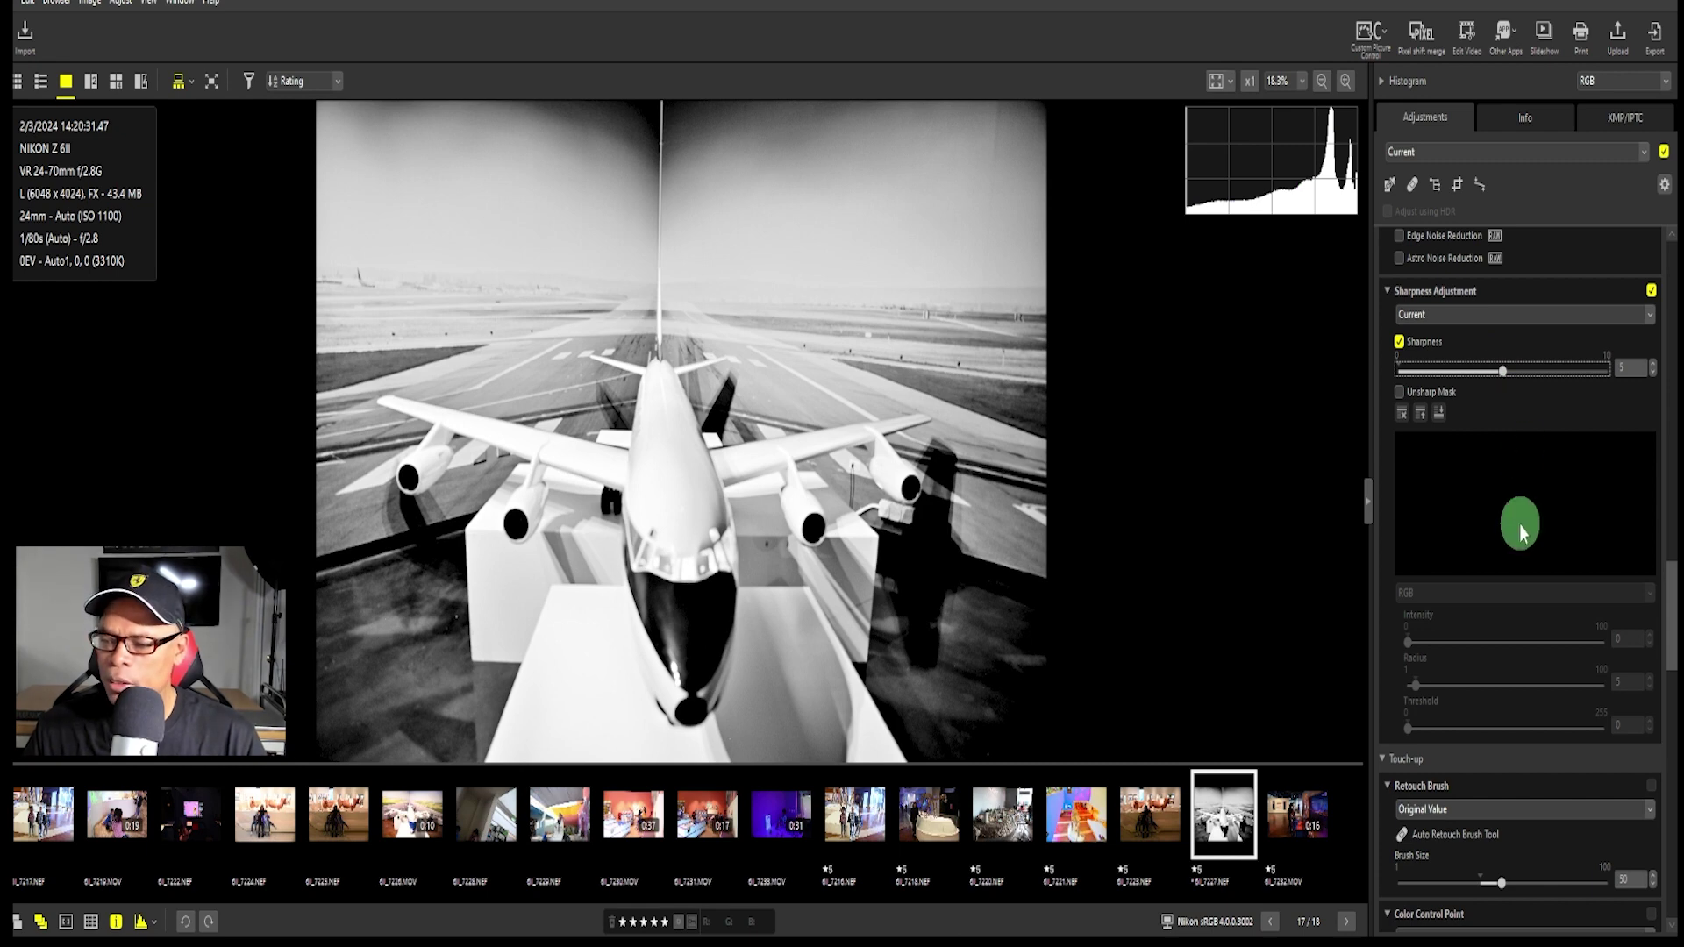
{"action": "scroll", "coordinate": [1519, 524], "scroll_direction": "down", "scroll_amount": 3}
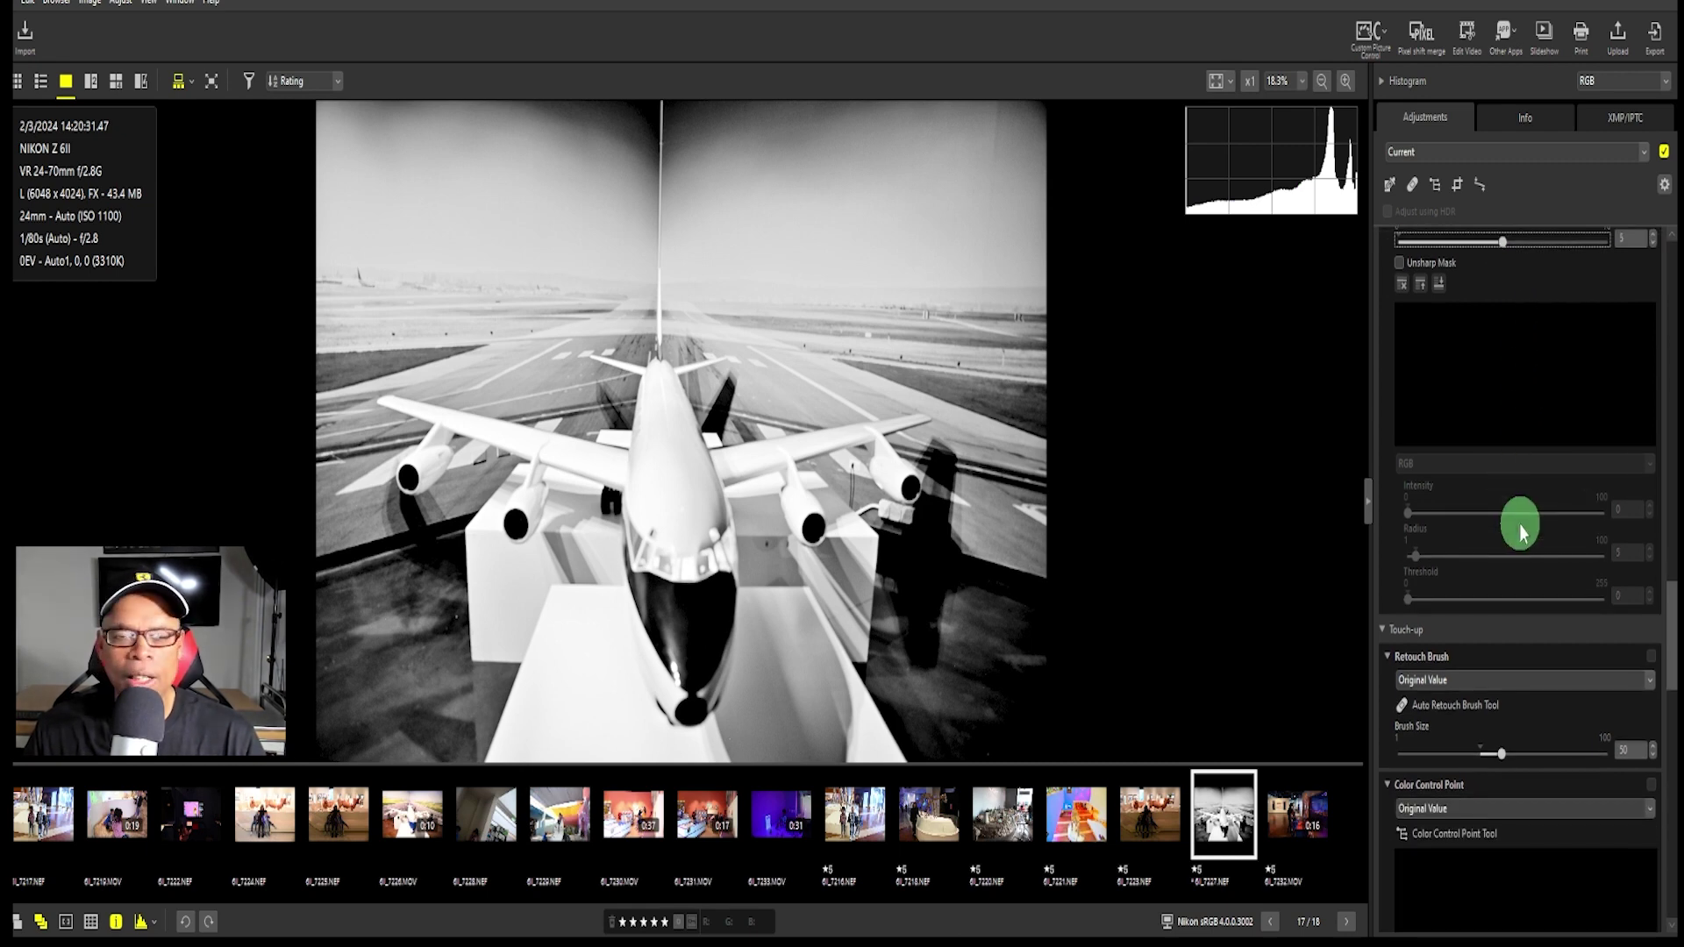
{"action": "scroll", "coordinate": [1518, 525], "scroll_direction": "up", "scroll_amount": 20}
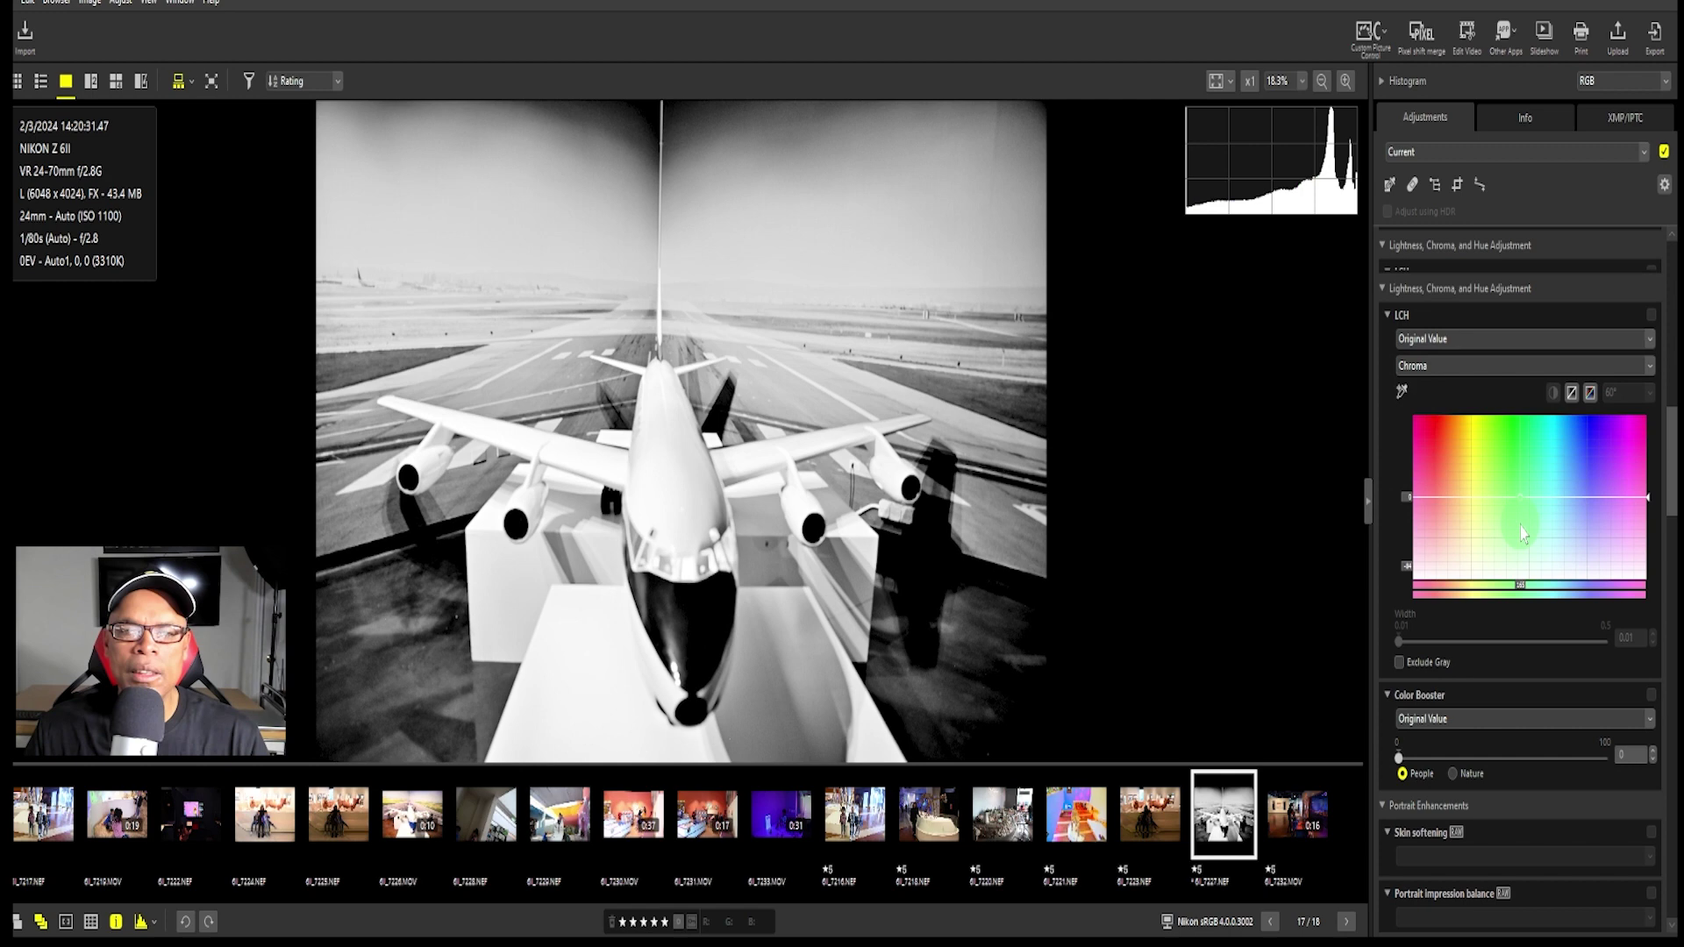
{"action": "scroll", "coordinate": [1519, 525], "scroll_direction": "up", "scroll_amount": 7}
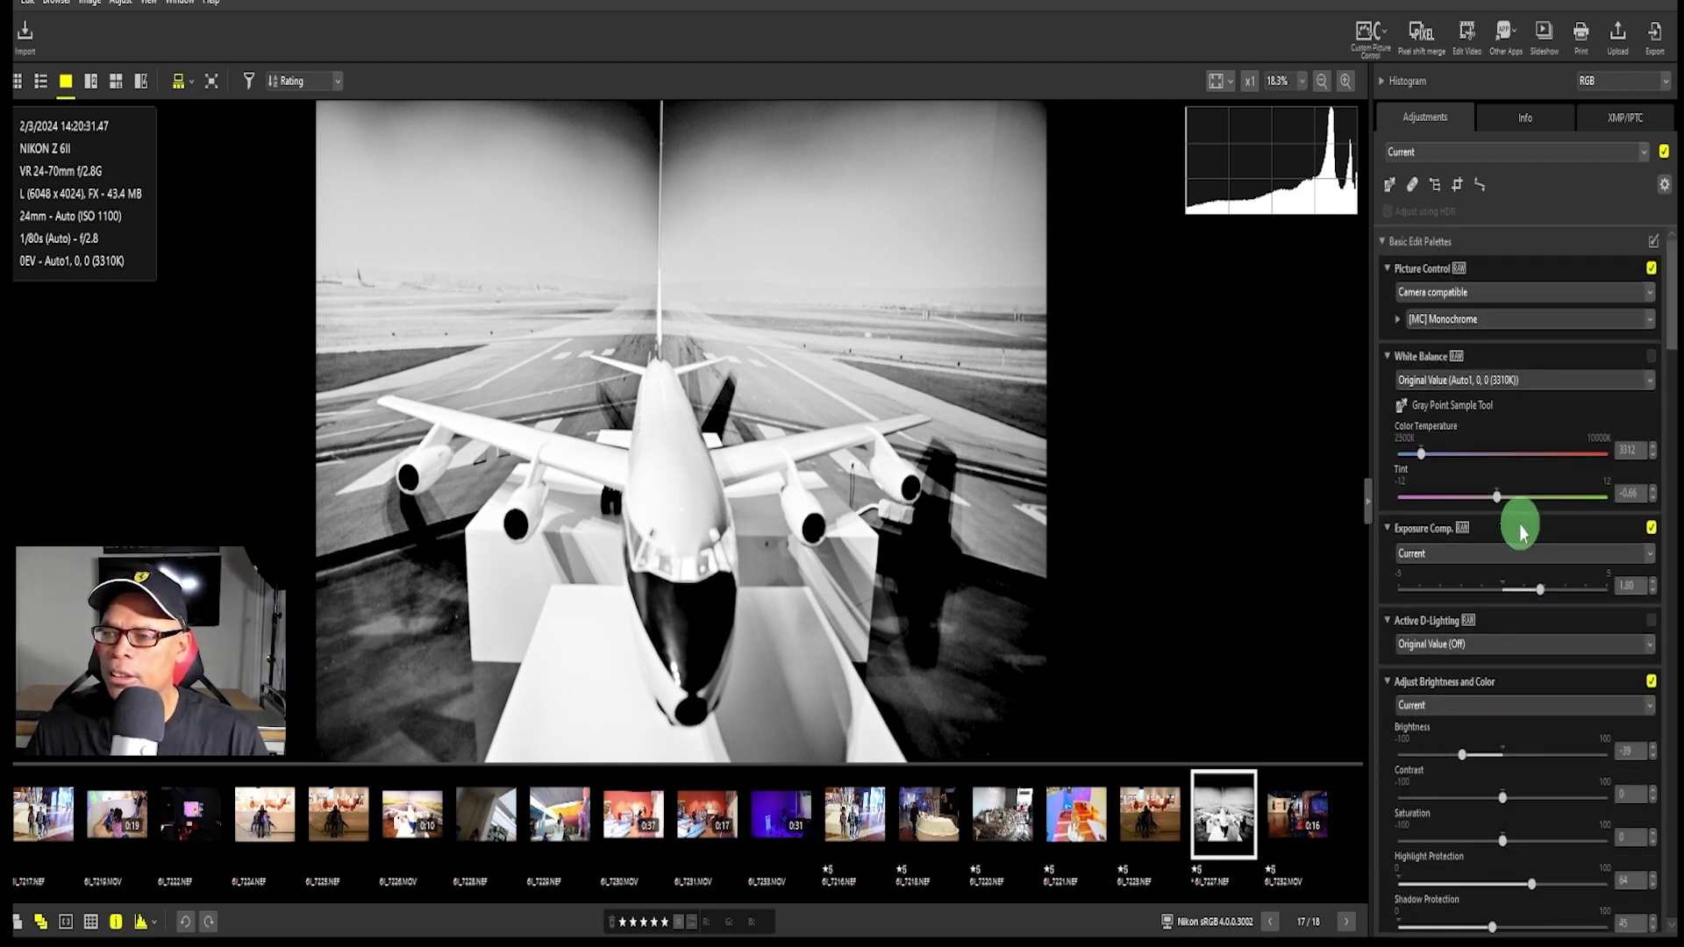
Step: Set the Auto Retouch Brush size to 88 and brush out spots in the top sky
{"action": "left_click", "coordinate": [1414, 185]}
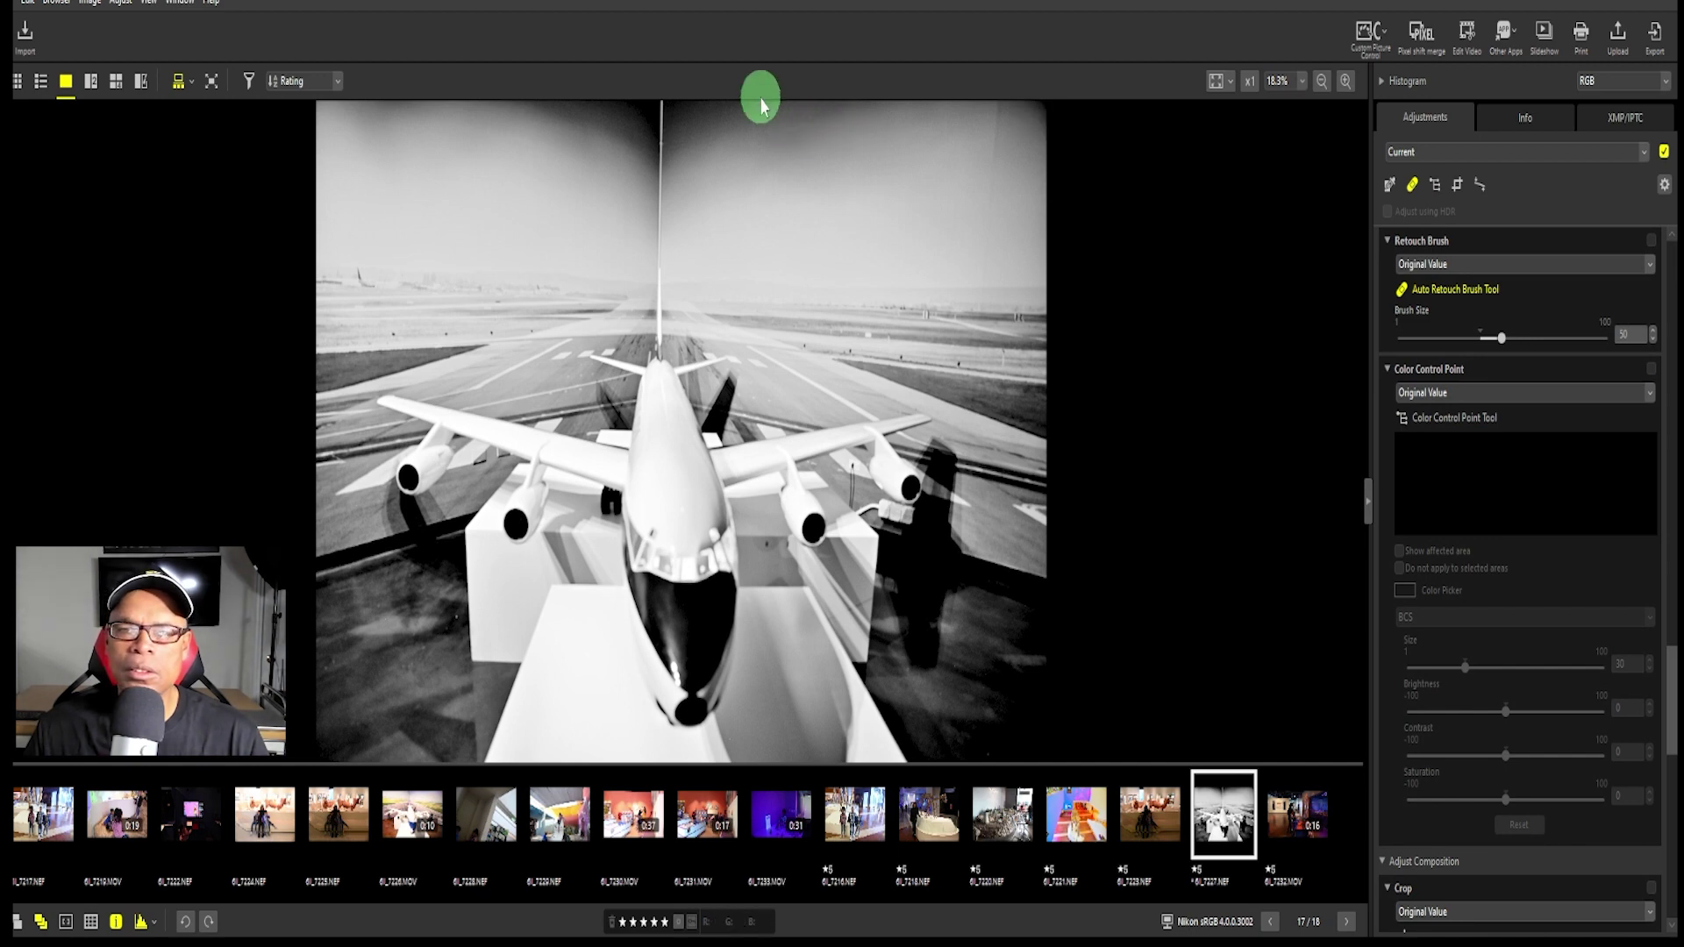
{"action": "mouse_move", "coordinate": [755, 112]}
{"action": "left_mouse_down"}
{"action": "mouse_move", "coordinate": [891, 109]}
{"action": "mouse_move", "coordinate": [761, 129]}
{"action": "mouse_move", "coordinate": [892, 111]}
{"action": "mouse_move", "coordinate": [799, 127]}
{"action": "left_mouse_up"}
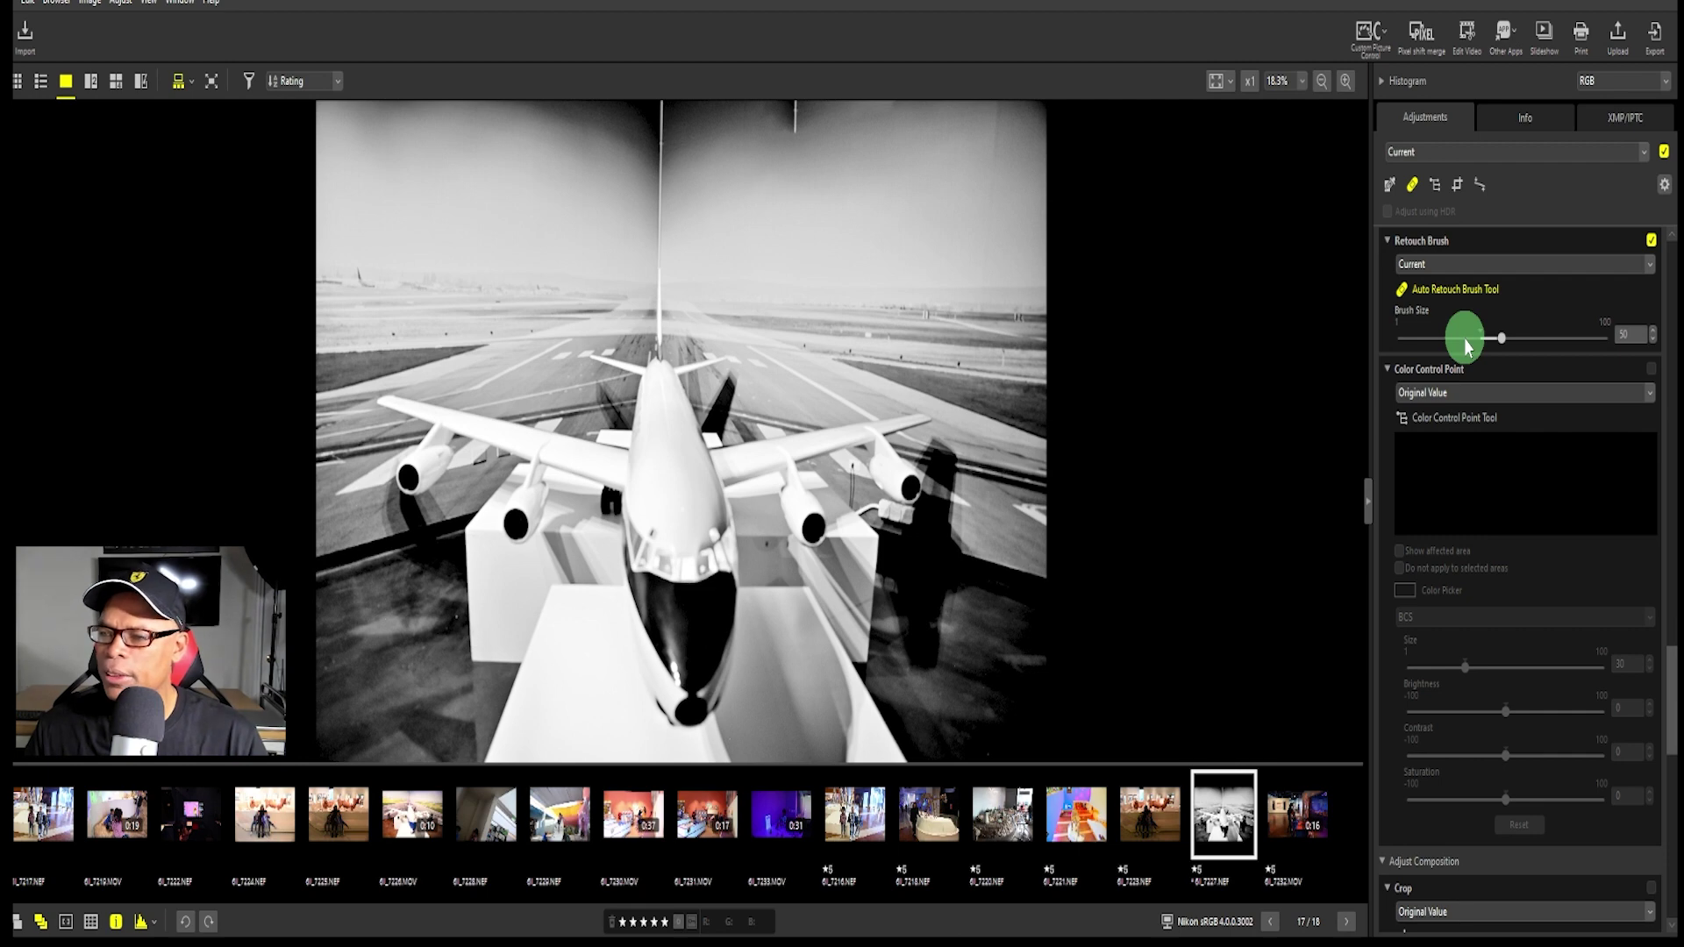
{"action": "left_click_drag", "start_coordinate": [1503, 340], "coordinate": [1581, 339]}
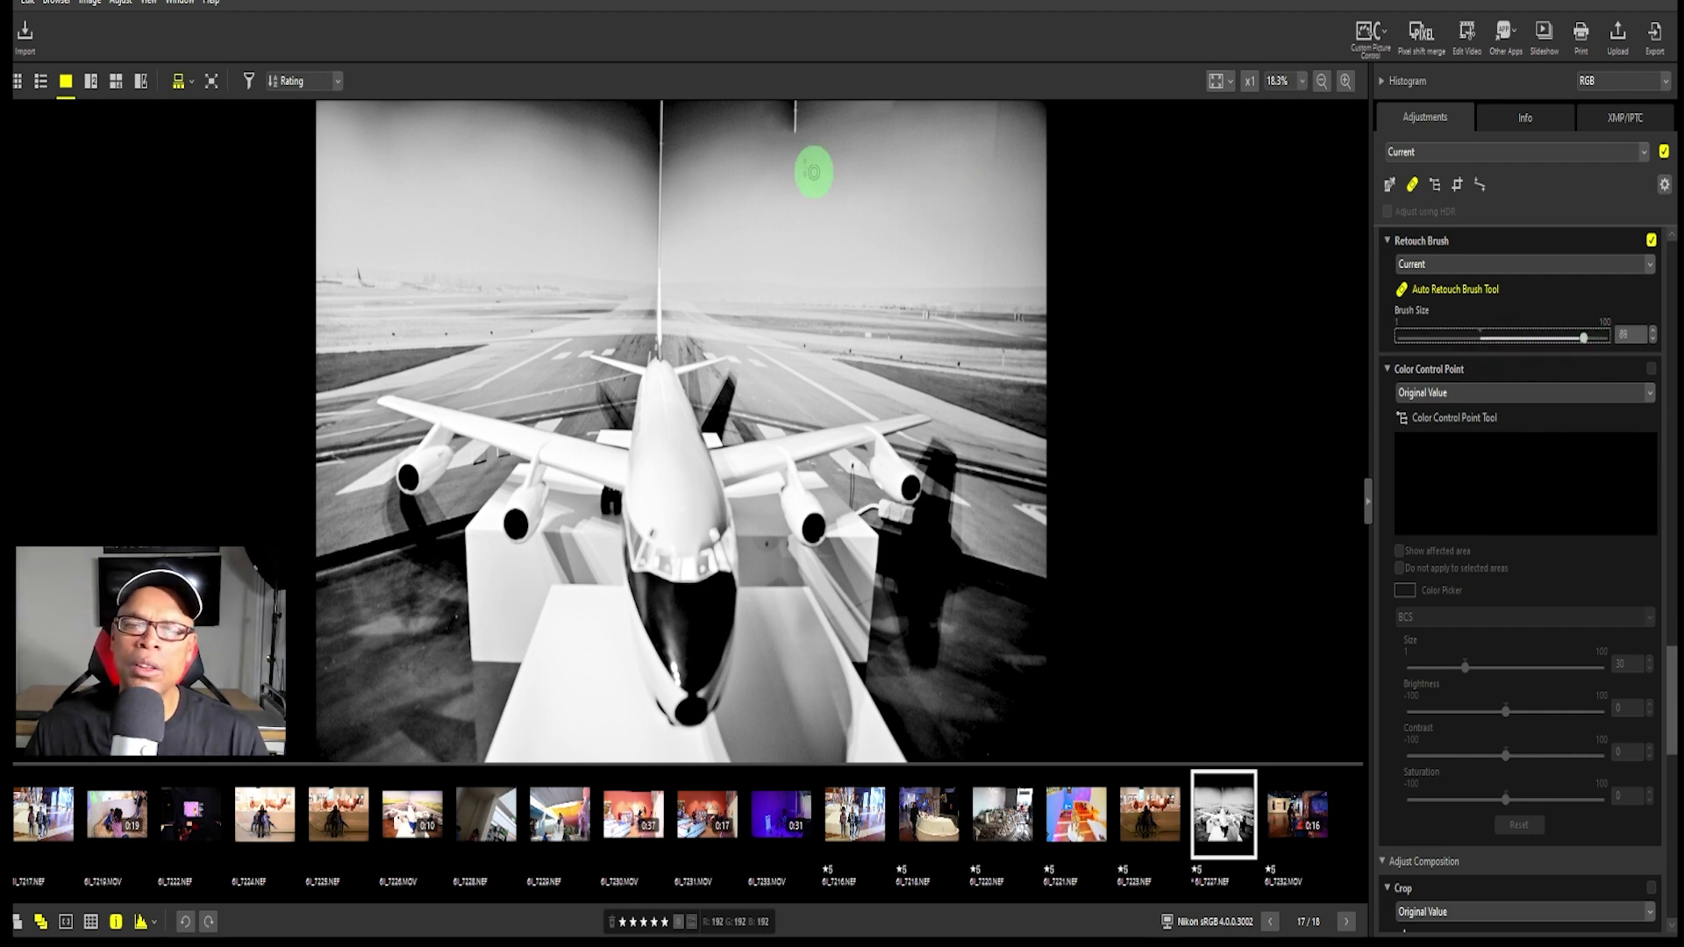
{"action": "mouse_move", "coordinate": [774, 114]}
{"action": "left_mouse_down"}
{"action": "mouse_move", "coordinate": [855, 110]}
{"action": "mouse_move", "coordinate": [772, 121]}
{"action": "mouse_move", "coordinate": [883, 107]}
{"action": "mouse_move", "coordinate": [788, 101]}
{"action": "mouse_move", "coordinate": [934, 116]}
{"action": "mouse_move", "coordinate": [681, 99]}
{"action": "mouse_move", "coordinate": [678, 149]}
{"action": "mouse_move", "coordinate": [681, 88]}
{"action": "mouse_move", "coordinate": [688, 117]}
{"action": "mouse_move", "coordinate": [748, 114]}
{"action": "mouse_move", "coordinate": [710, 119]}
{"action": "mouse_move", "coordinate": [728, 134]}
{"action": "mouse_move", "coordinate": [707, 151]}
{"action": "mouse_move", "coordinate": [717, 139]}
{"action": "mouse_move", "coordinate": [686, 139]}
{"action": "mouse_move", "coordinate": [695, 104]}
{"action": "mouse_move", "coordinate": [781, 128]}
{"action": "mouse_move", "coordinate": [726, 135]}
{"action": "mouse_move", "coordinate": [854, 110]}
{"action": "mouse_move", "coordinate": [760, 115]}
{"action": "mouse_move", "coordinate": [826, 110]}
{"action": "mouse_move", "coordinate": [773, 111]}
{"action": "mouse_move", "coordinate": [966, 115]}
{"action": "mouse_move", "coordinate": [782, 124]}
{"action": "left_mouse_up"}
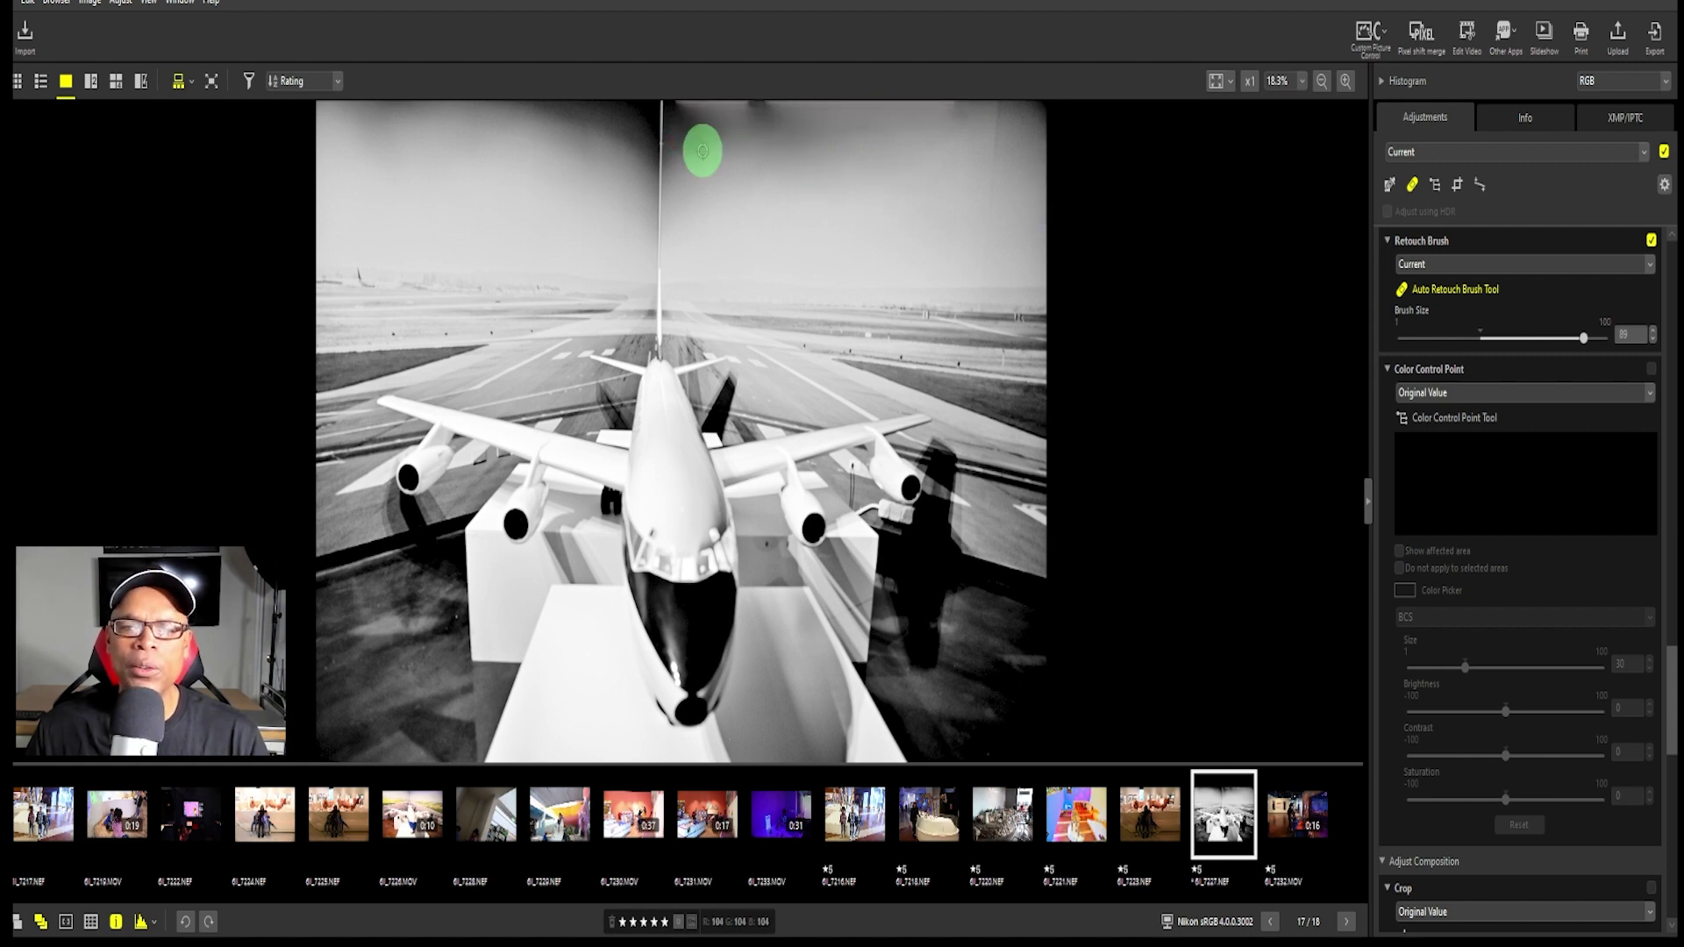
{"action": "mouse_move", "coordinate": [684, 103]}
{"action": "left_mouse_down"}
{"action": "mouse_move", "coordinate": [685, 163]}
{"action": "mouse_move", "coordinate": [679, 112]}
{"action": "mouse_move", "coordinate": [714, 153]}
{"action": "mouse_move", "coordinate": [676, 145]}
{"action": "mouse_move", "coordinate": [676, 95]}
{"action": "mouse_move", "coordinate": [674, 174]}
{"action": "mouse_move", "coordinate": [667, 100]}
{"action": "left_mouse_up"}
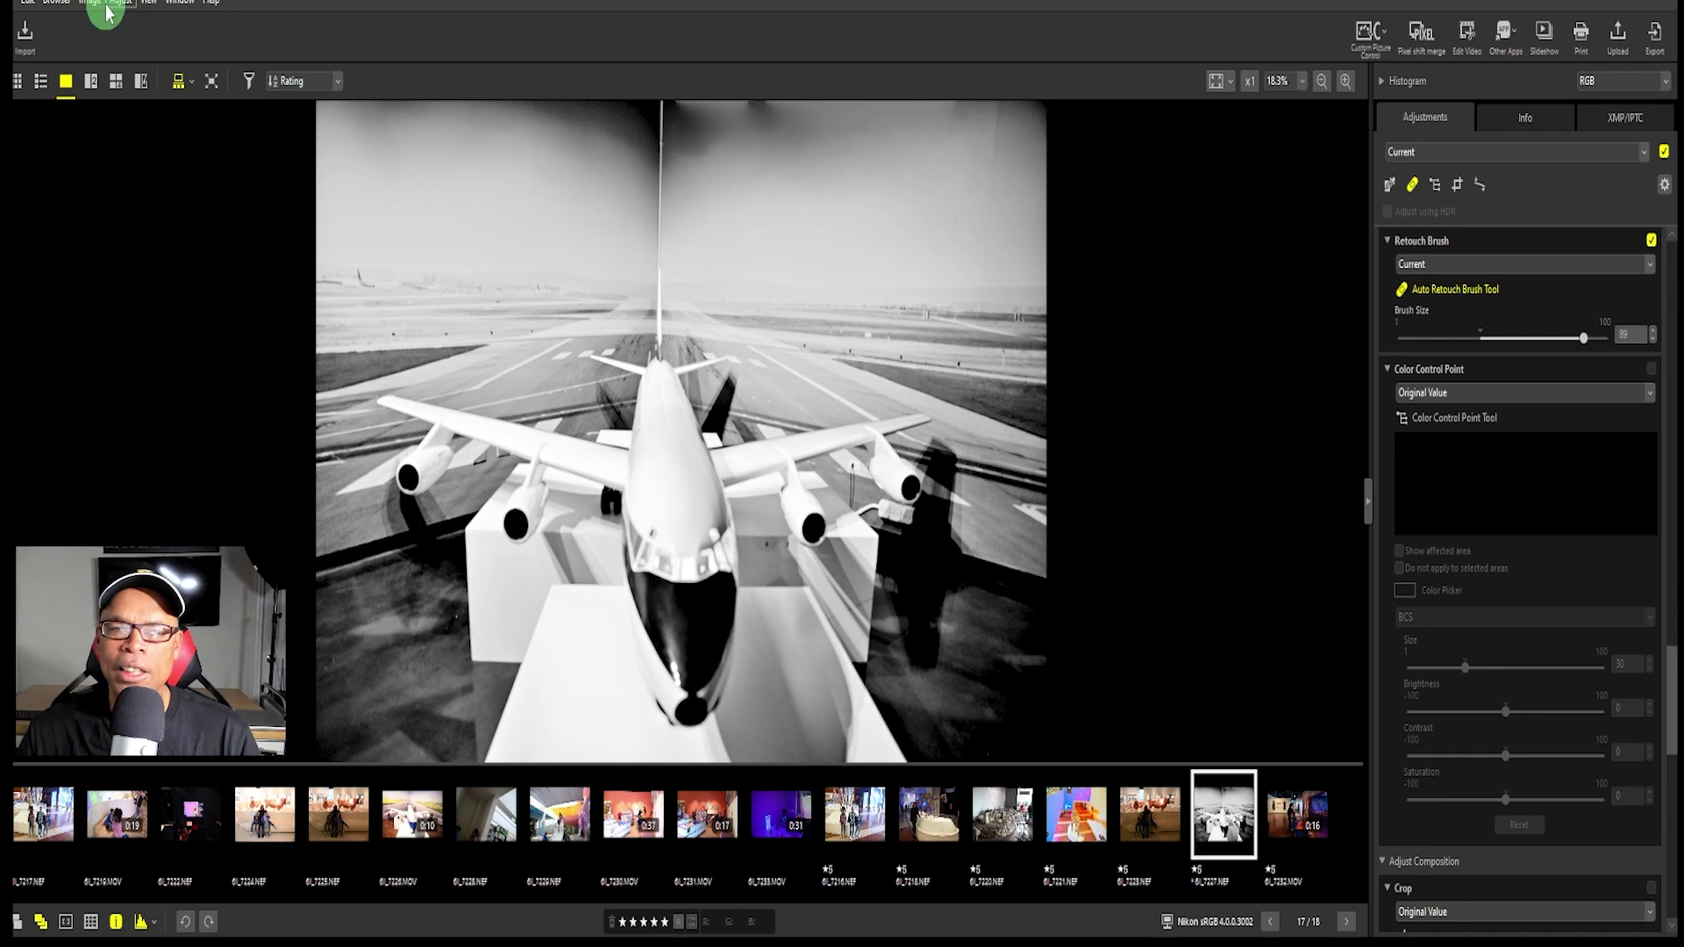
Step: Undo the last two retouch brush strokes with Ctrl+Z
{"action": "key", "text": "ctrl+z"}
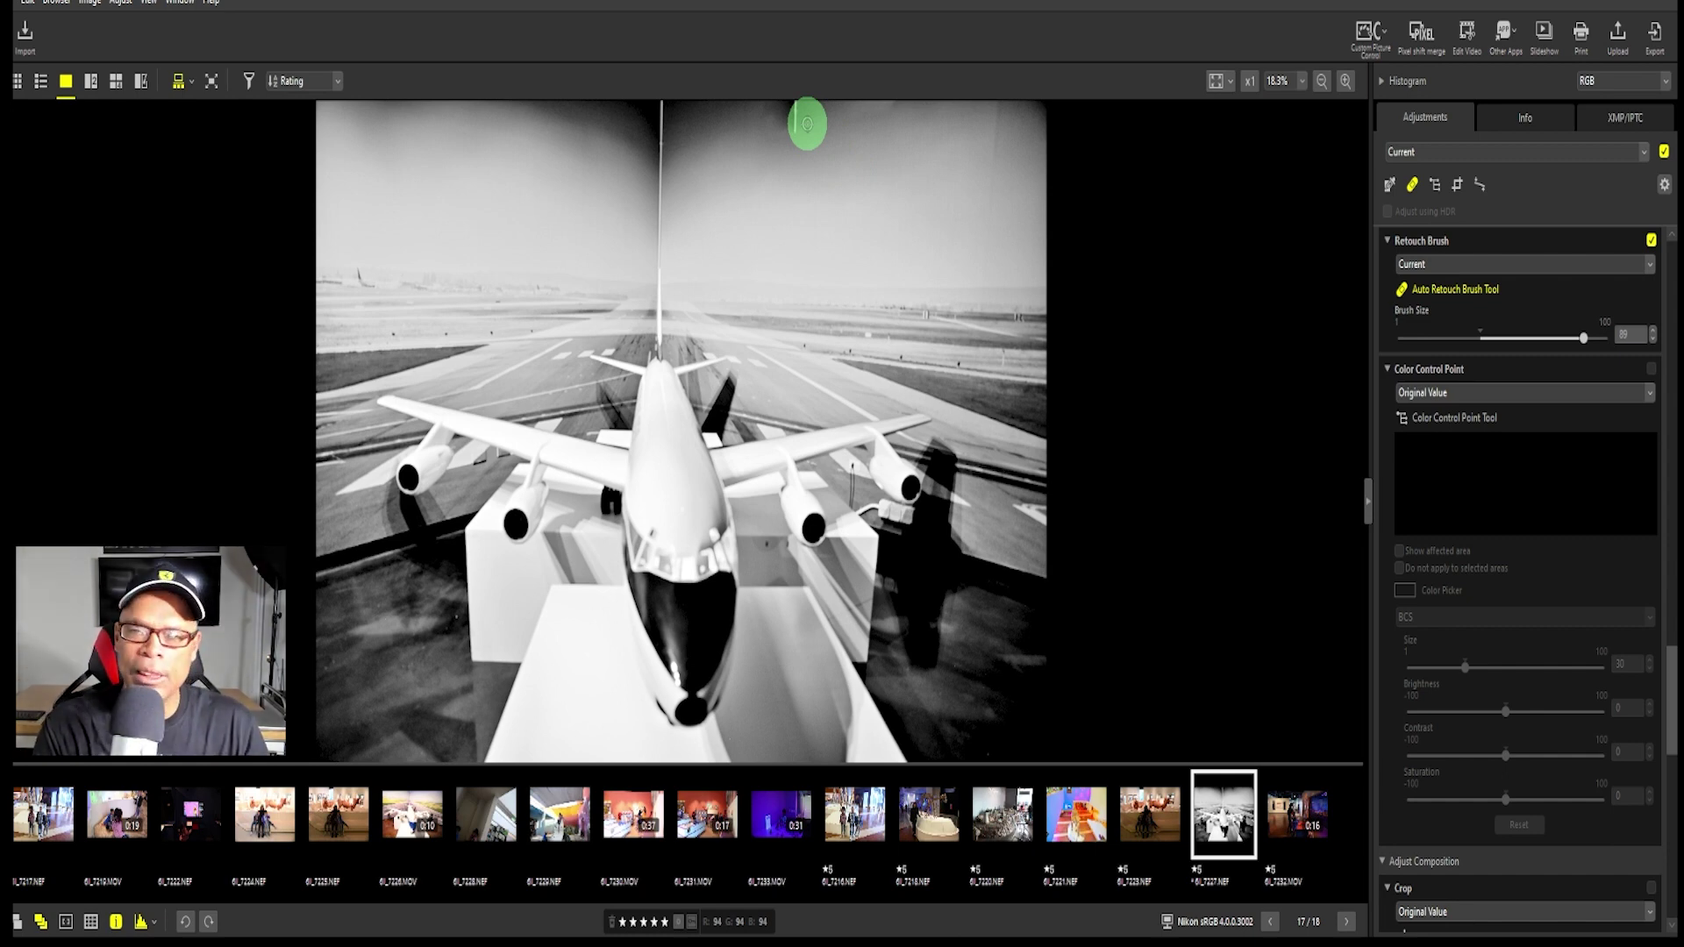
{"action": "key", "text": "ctrl+z"}
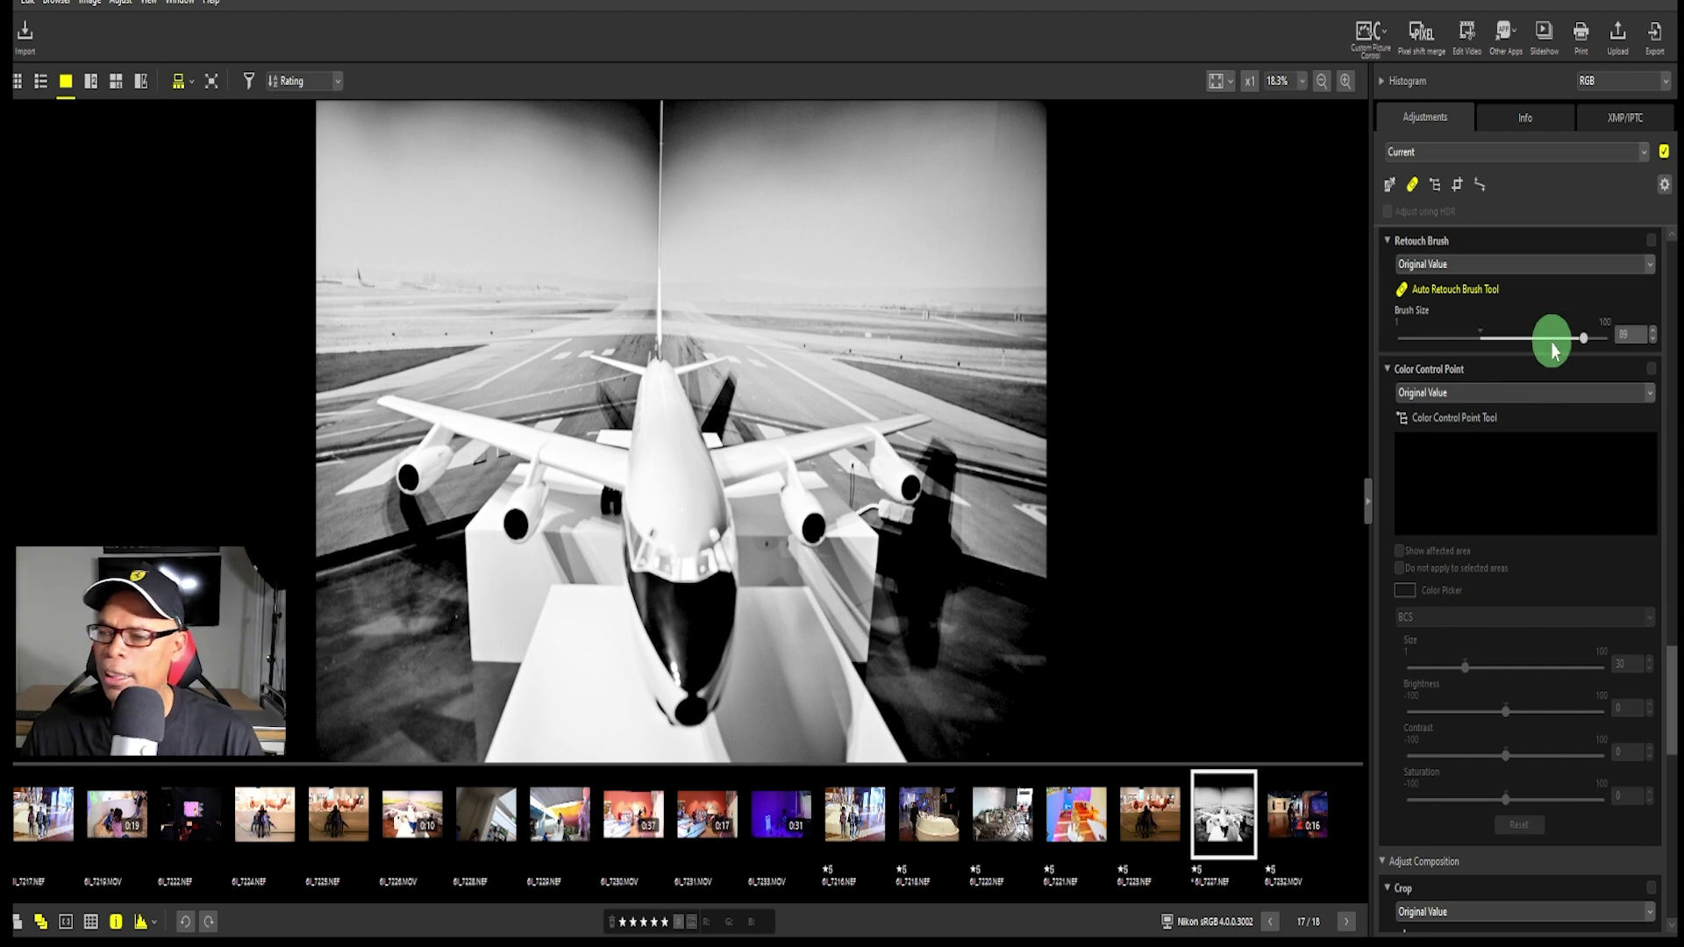
{"action": "scroll", "coordinate": [1551, 342], "scroll_direction": "down", "scroll_amount": 1}
Step: Place a color control point in the upper sky and raise its brightness to 83
{"action": "left_click", "coordinate": [1435, 184]}
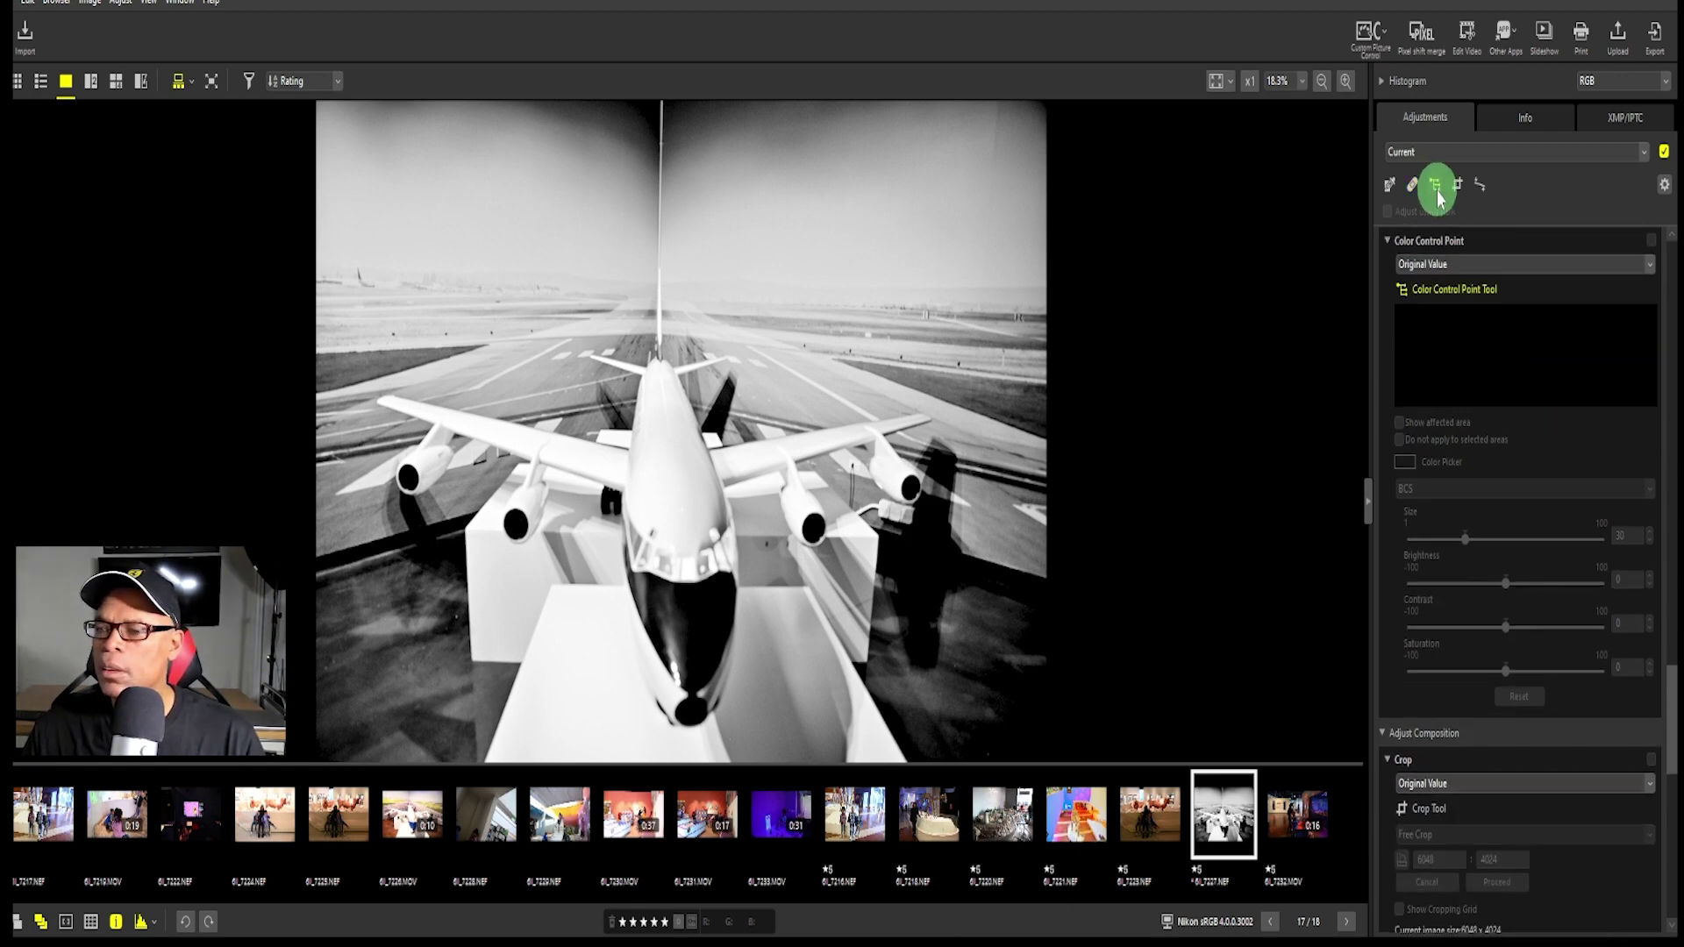
{"action": "left_click", "coordinate": [699, 115]}
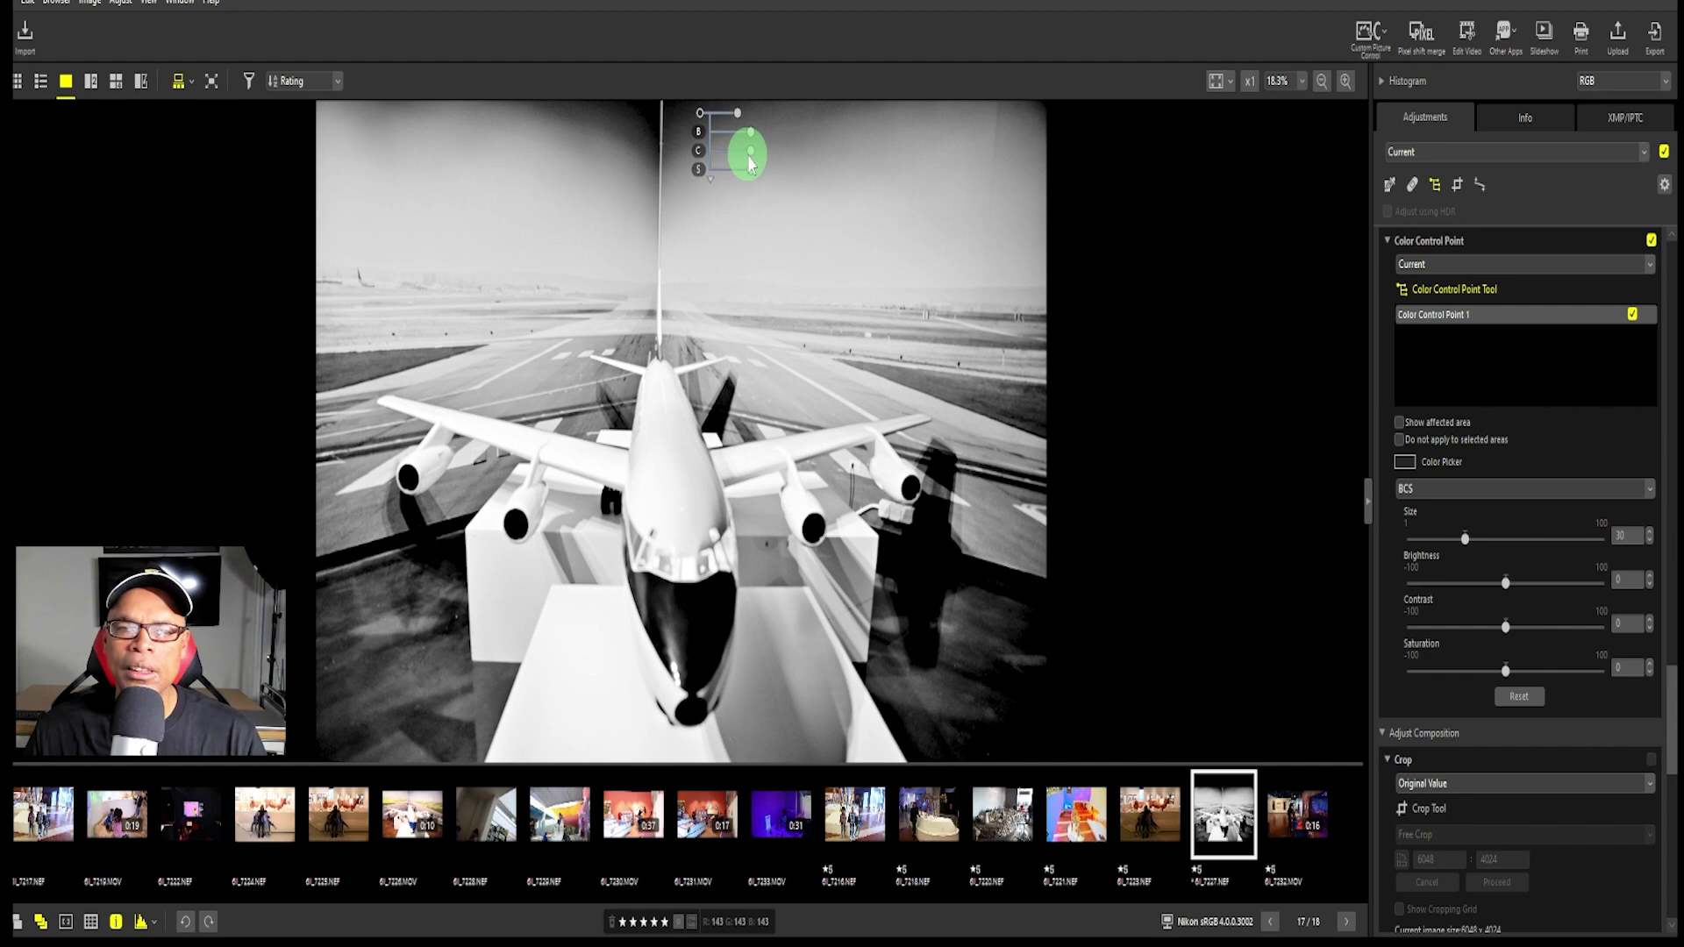
{"action": "mouse_move", "coordinate": [751, 154]}
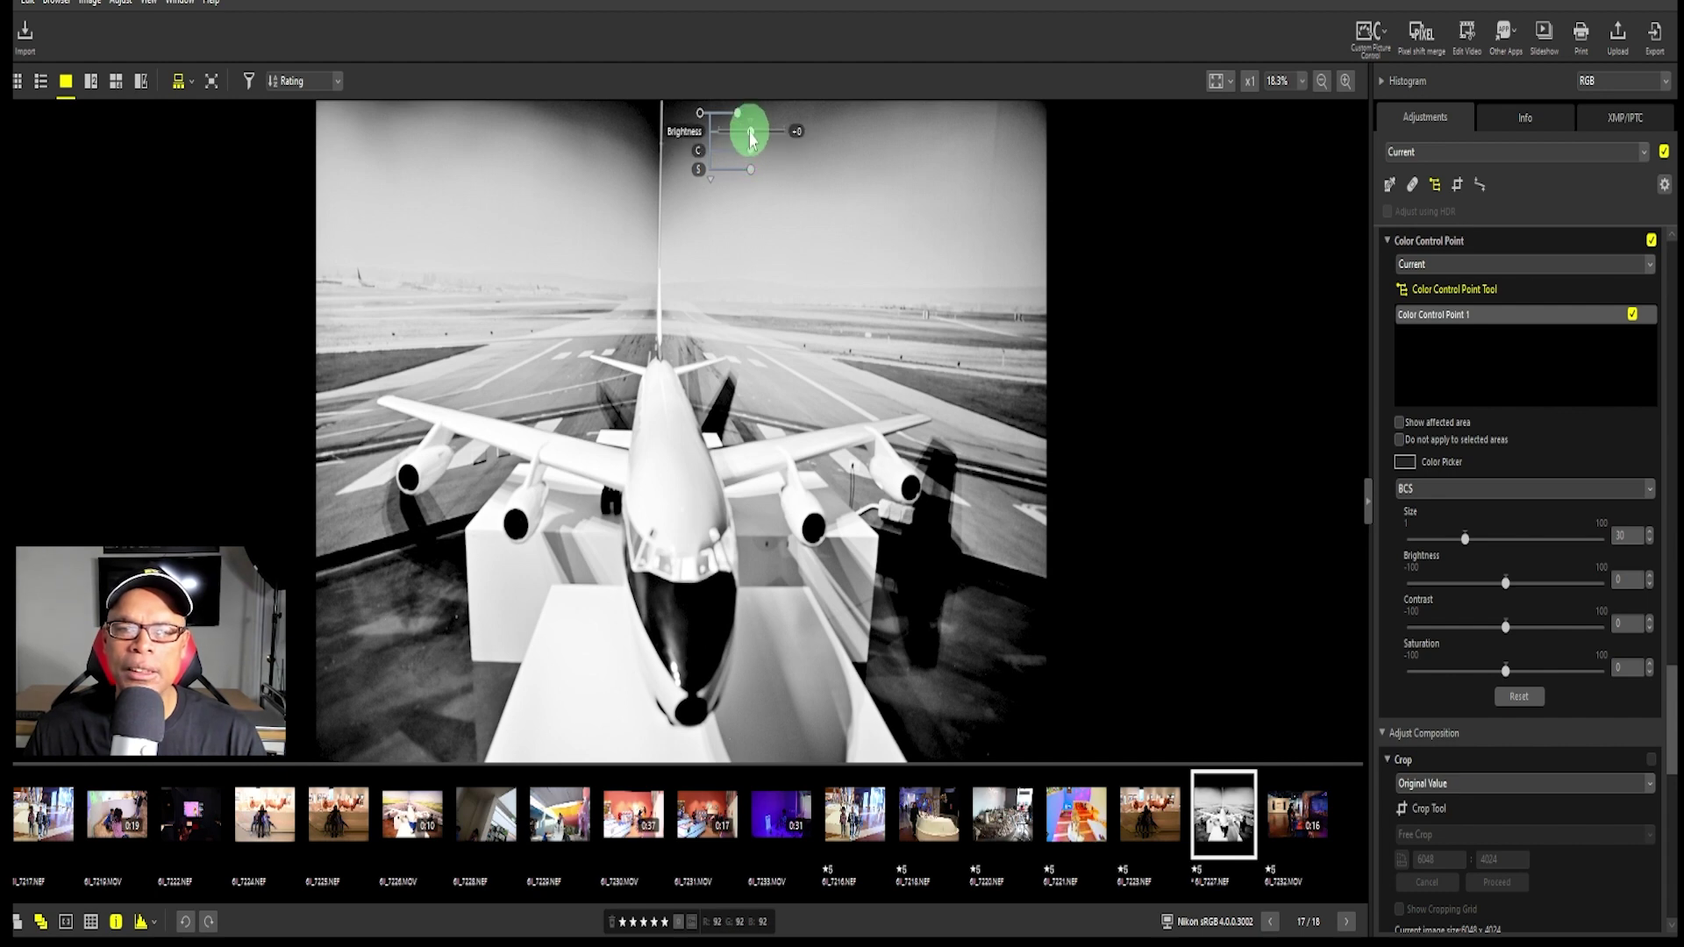
{"action": "mouse_move", "coordinate": [751, 140]}
{"action": "left_mouse_down"}
{"action": "mouse_move", "coordinate": [718, 133]}
{"action": "mouse_move", "coordinate": [774, 140]}
{"action": "left_mouse_up"}
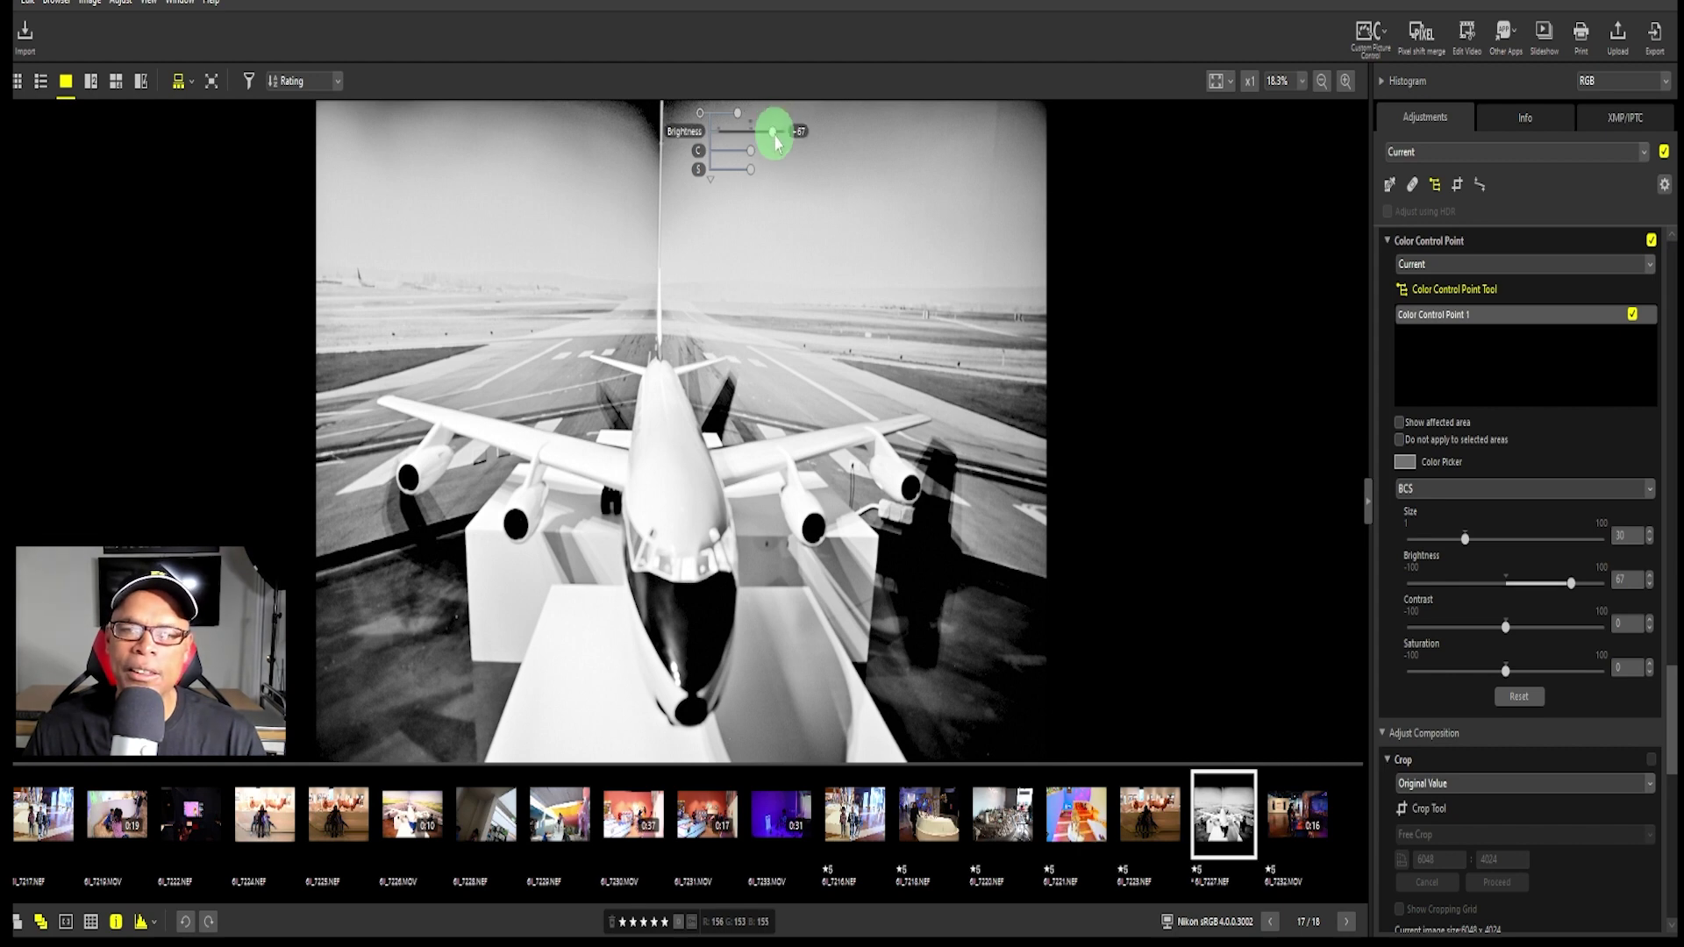
{"action": "left_click_drag", "start_coordinate": [776, 142], "coordinate": [775, 143]}
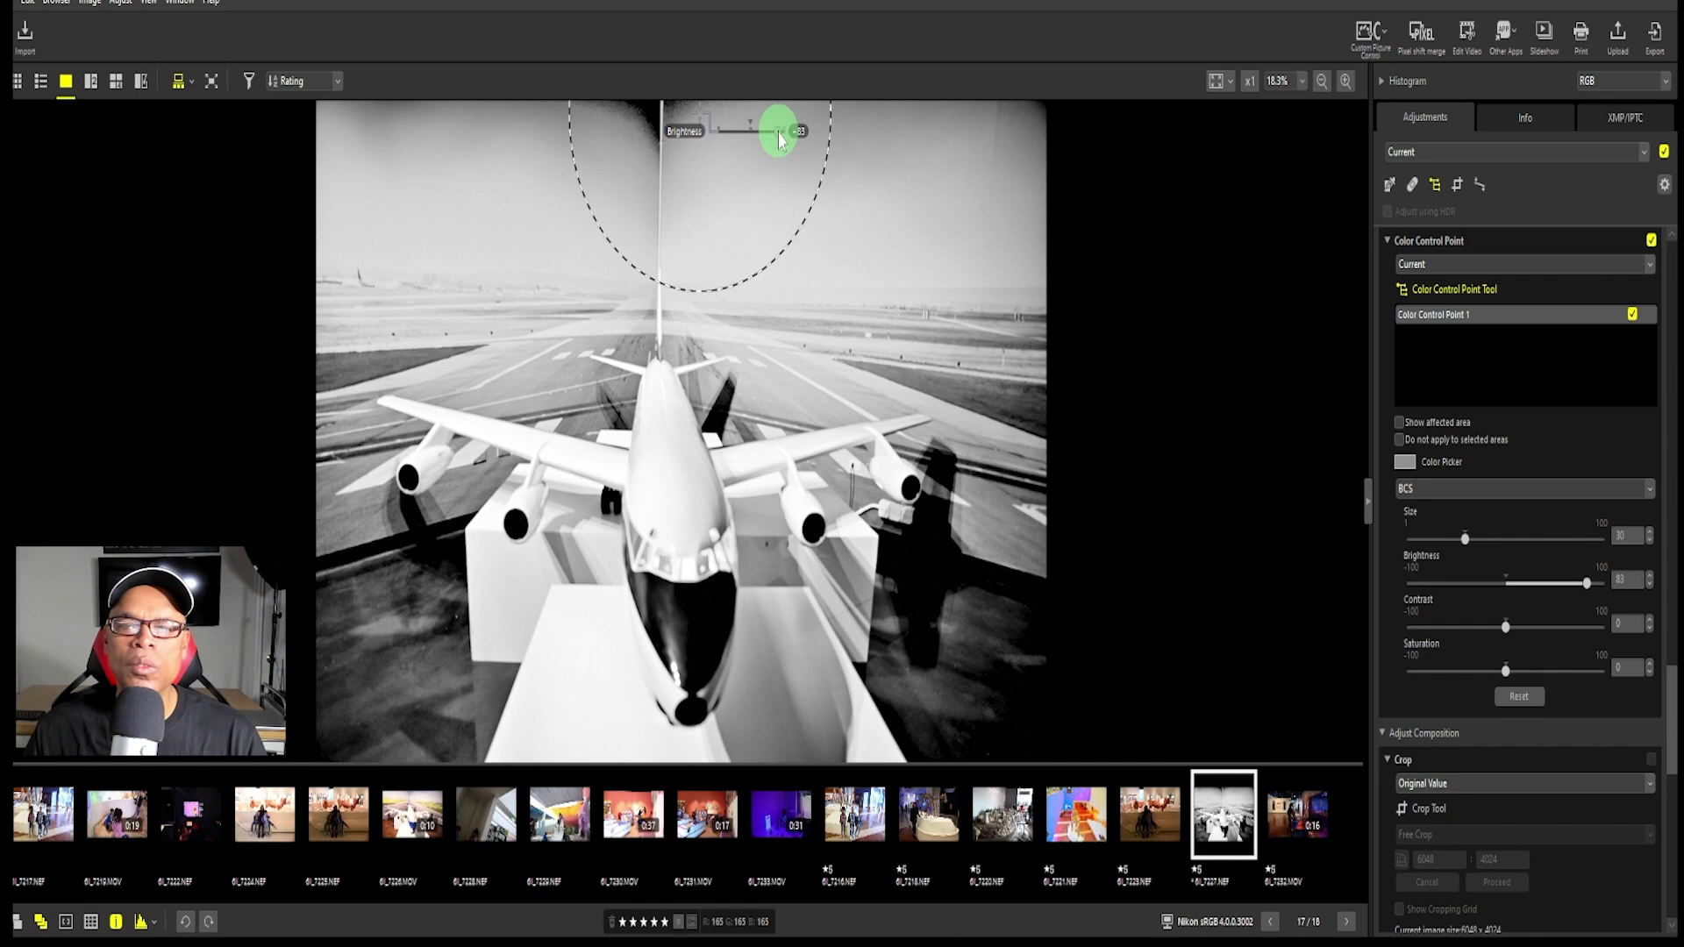
{"action": "left_click_drag", "start_coordinate": [779, 138], "coordinate": [778, 138]}
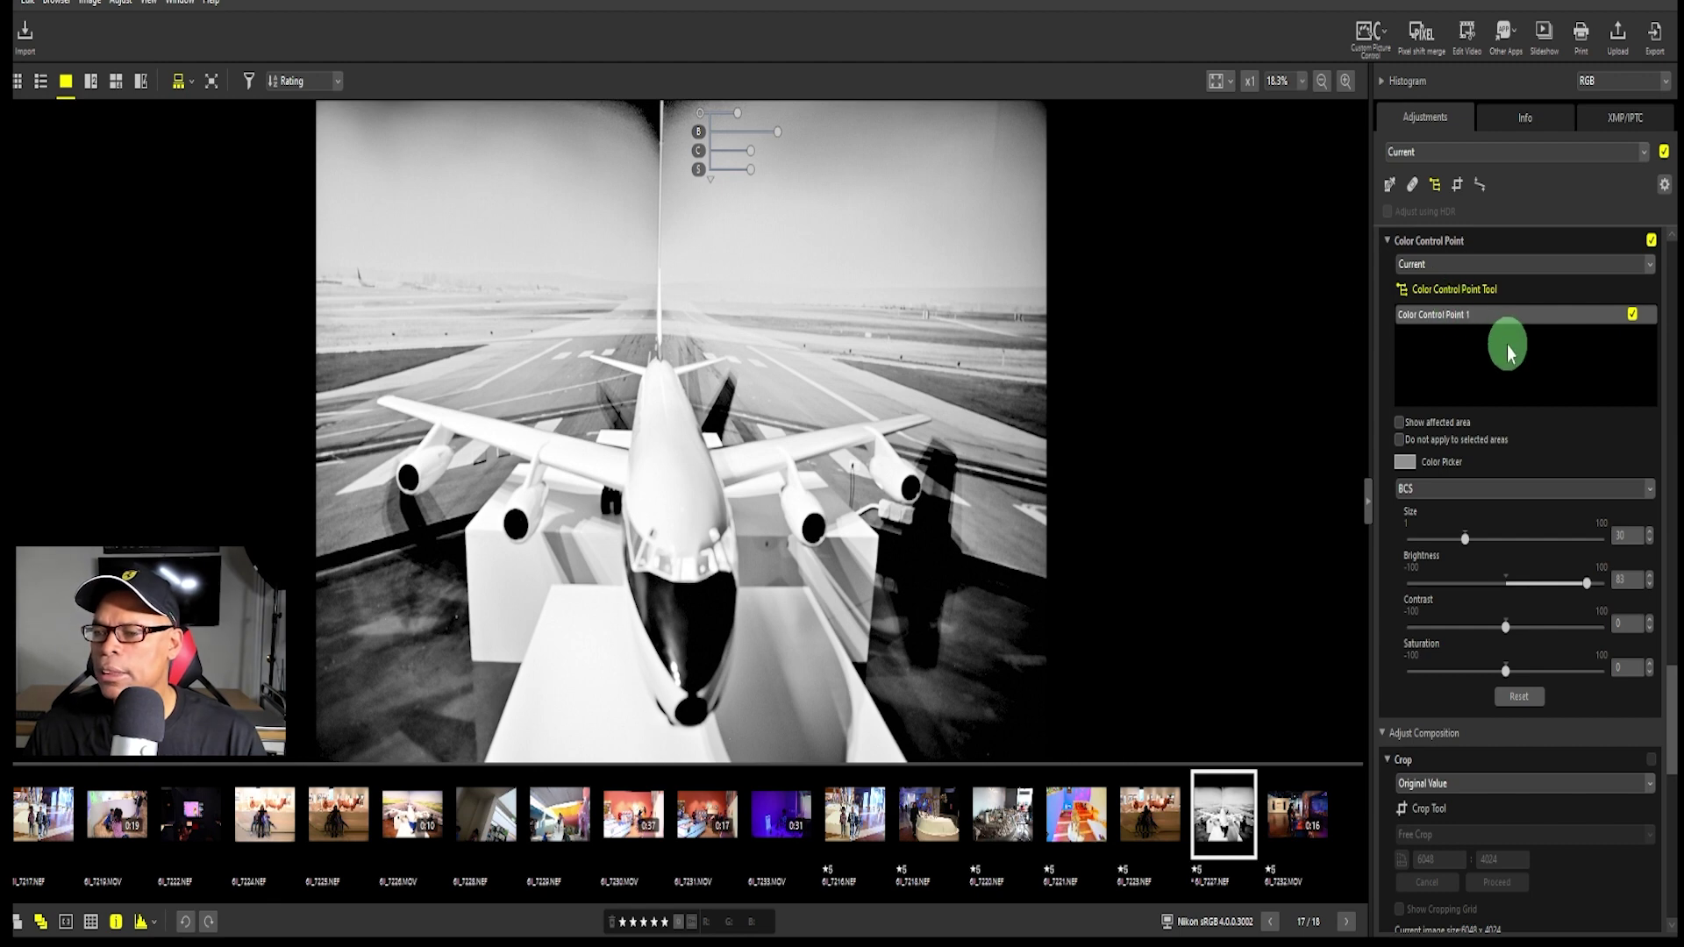
Step: Turn off the Show affected area mask preview and zoom to 50% on the pole top
{"action": "left_click", "coordinate": [1399, 423]}
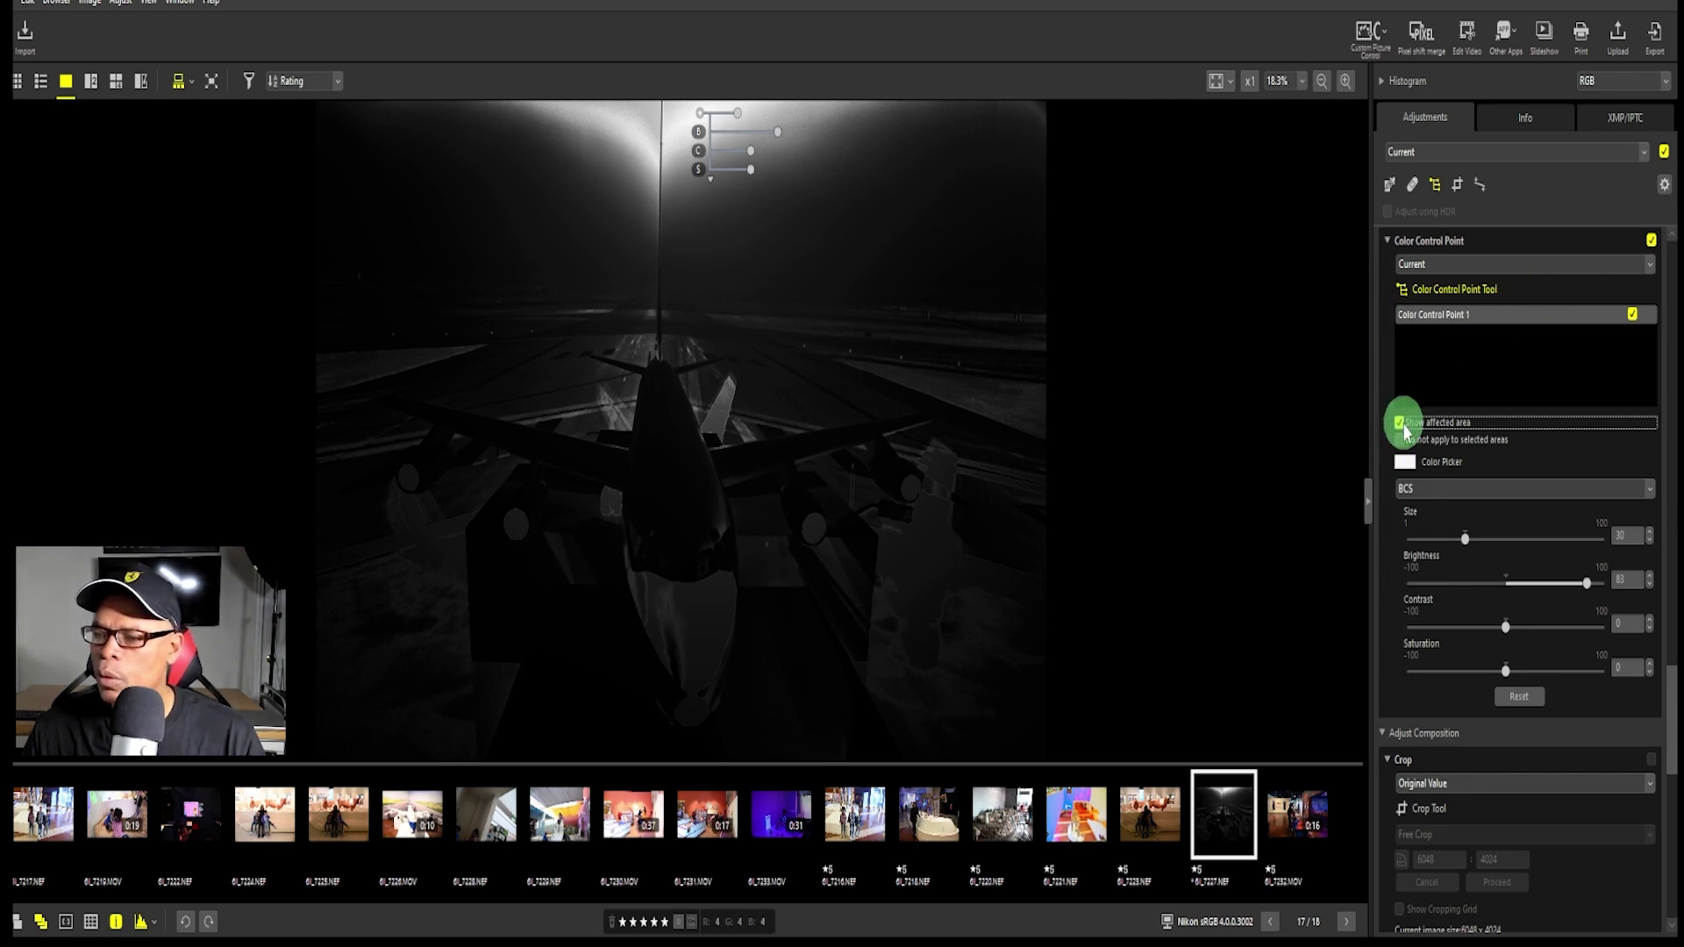
{"action": "left_click", "coordinate": [1400, 423]}
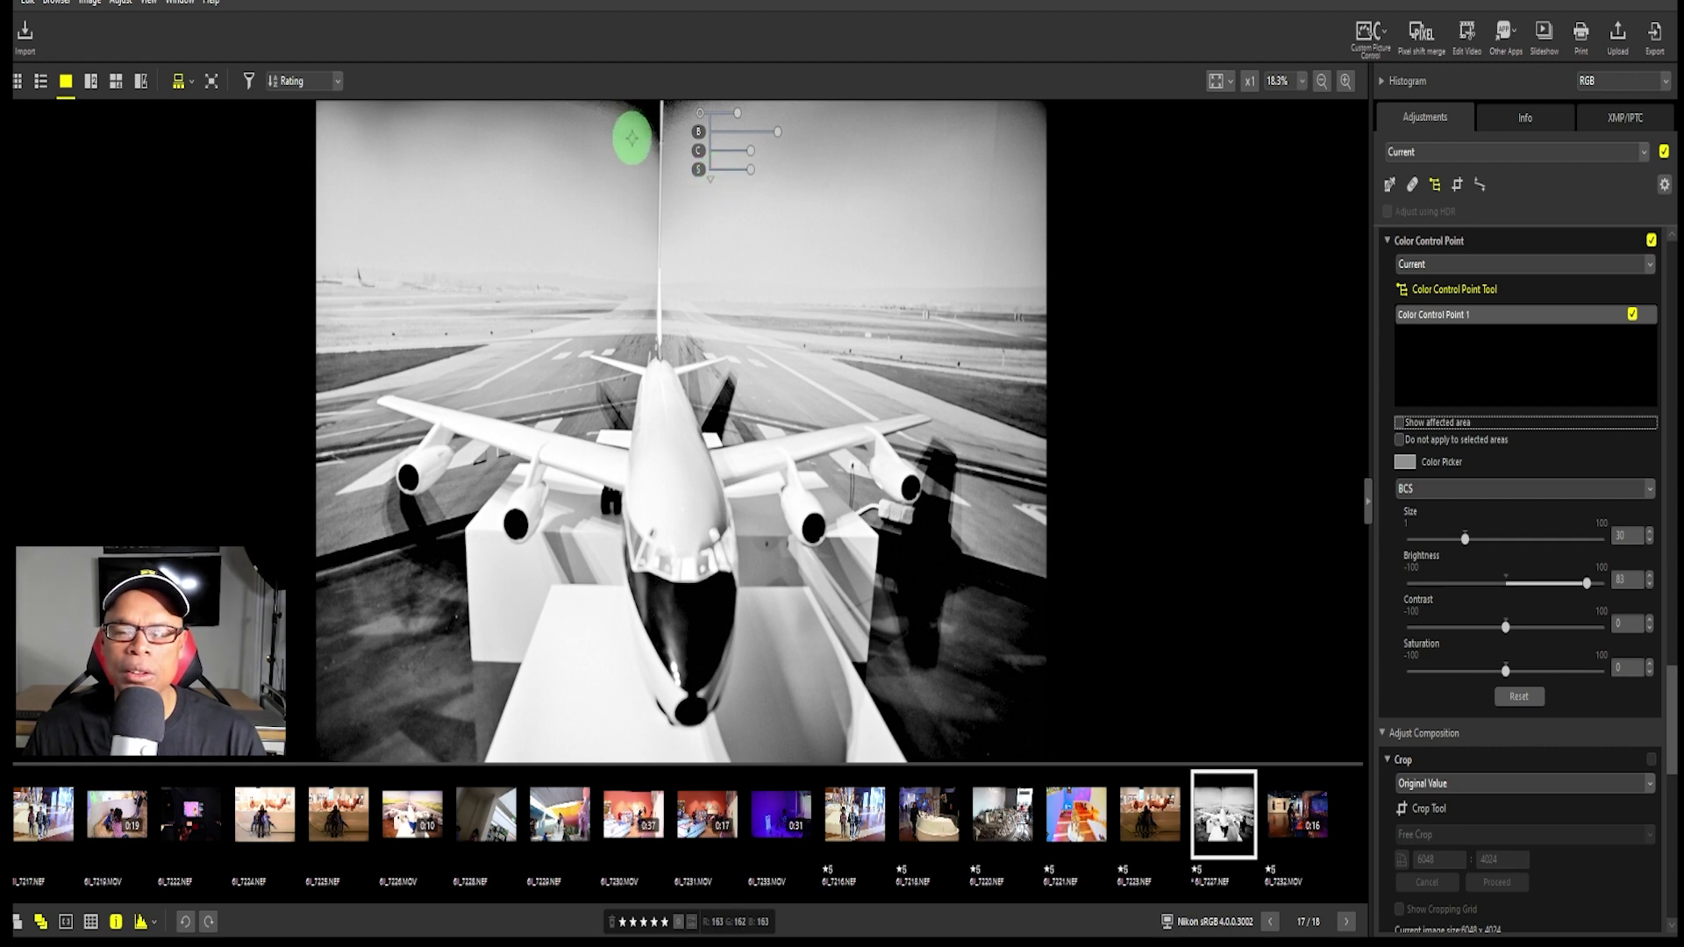
{"action": "left_click", "coordinate": [622, 139]}
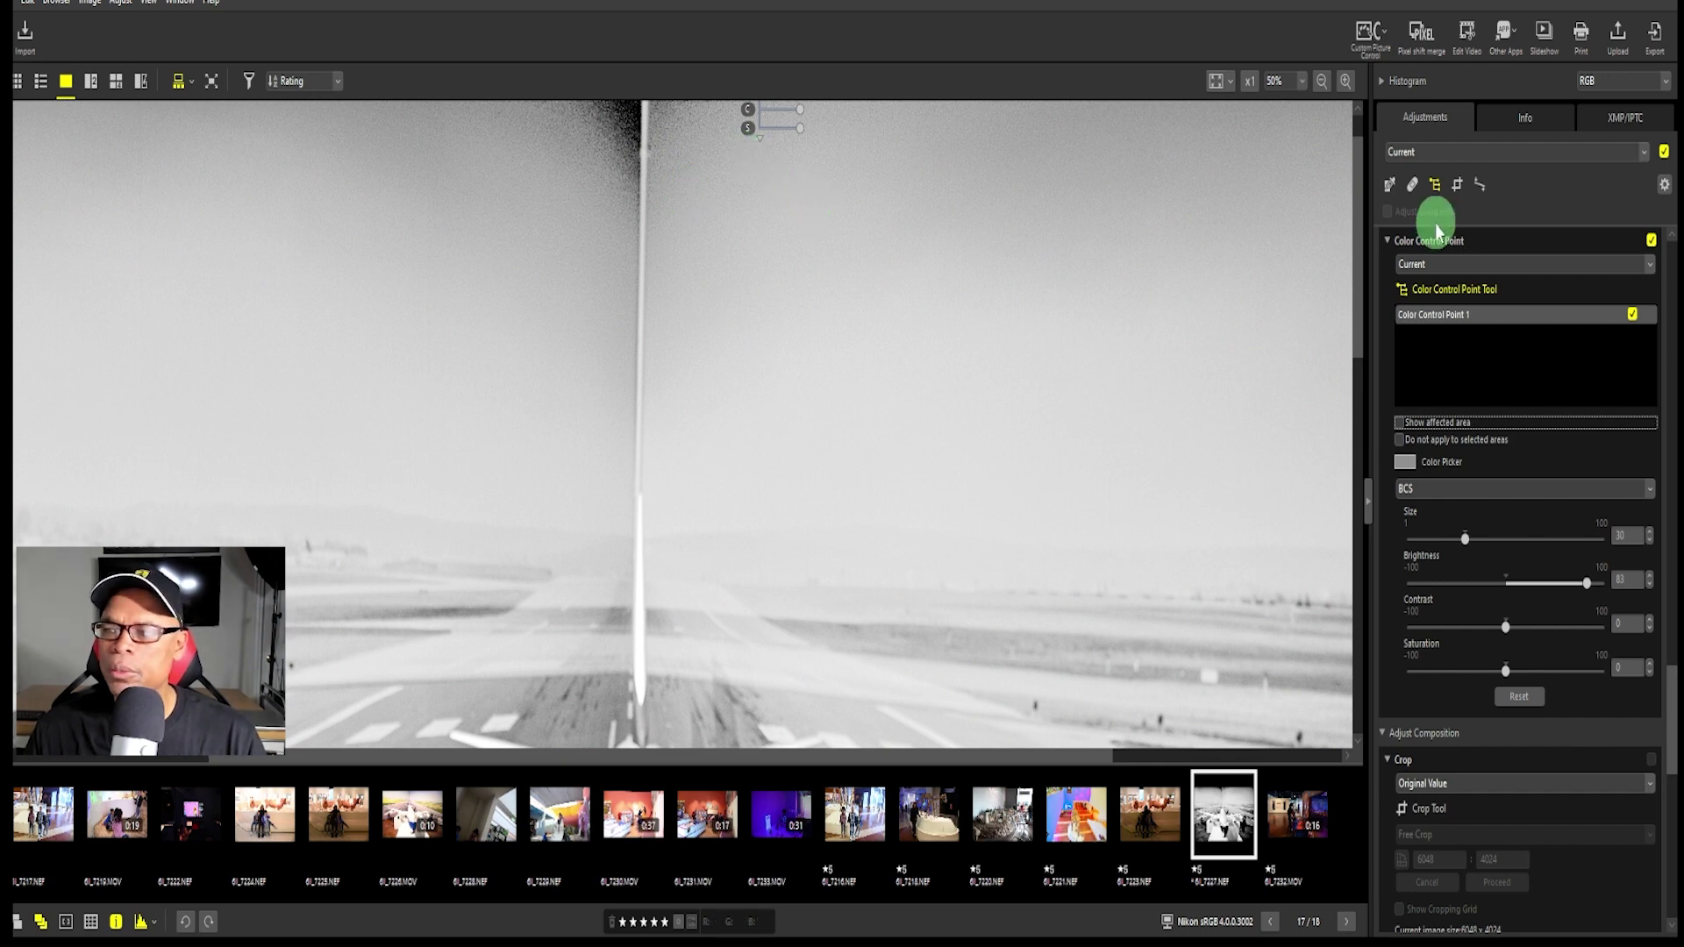
Step: Place a colour control point on the pole top at Brightness +81, then fit the photo to the window
{"action": "left_click_drag", "start_coordinate": [1359, 200], "coordinate": [1360, 143]}
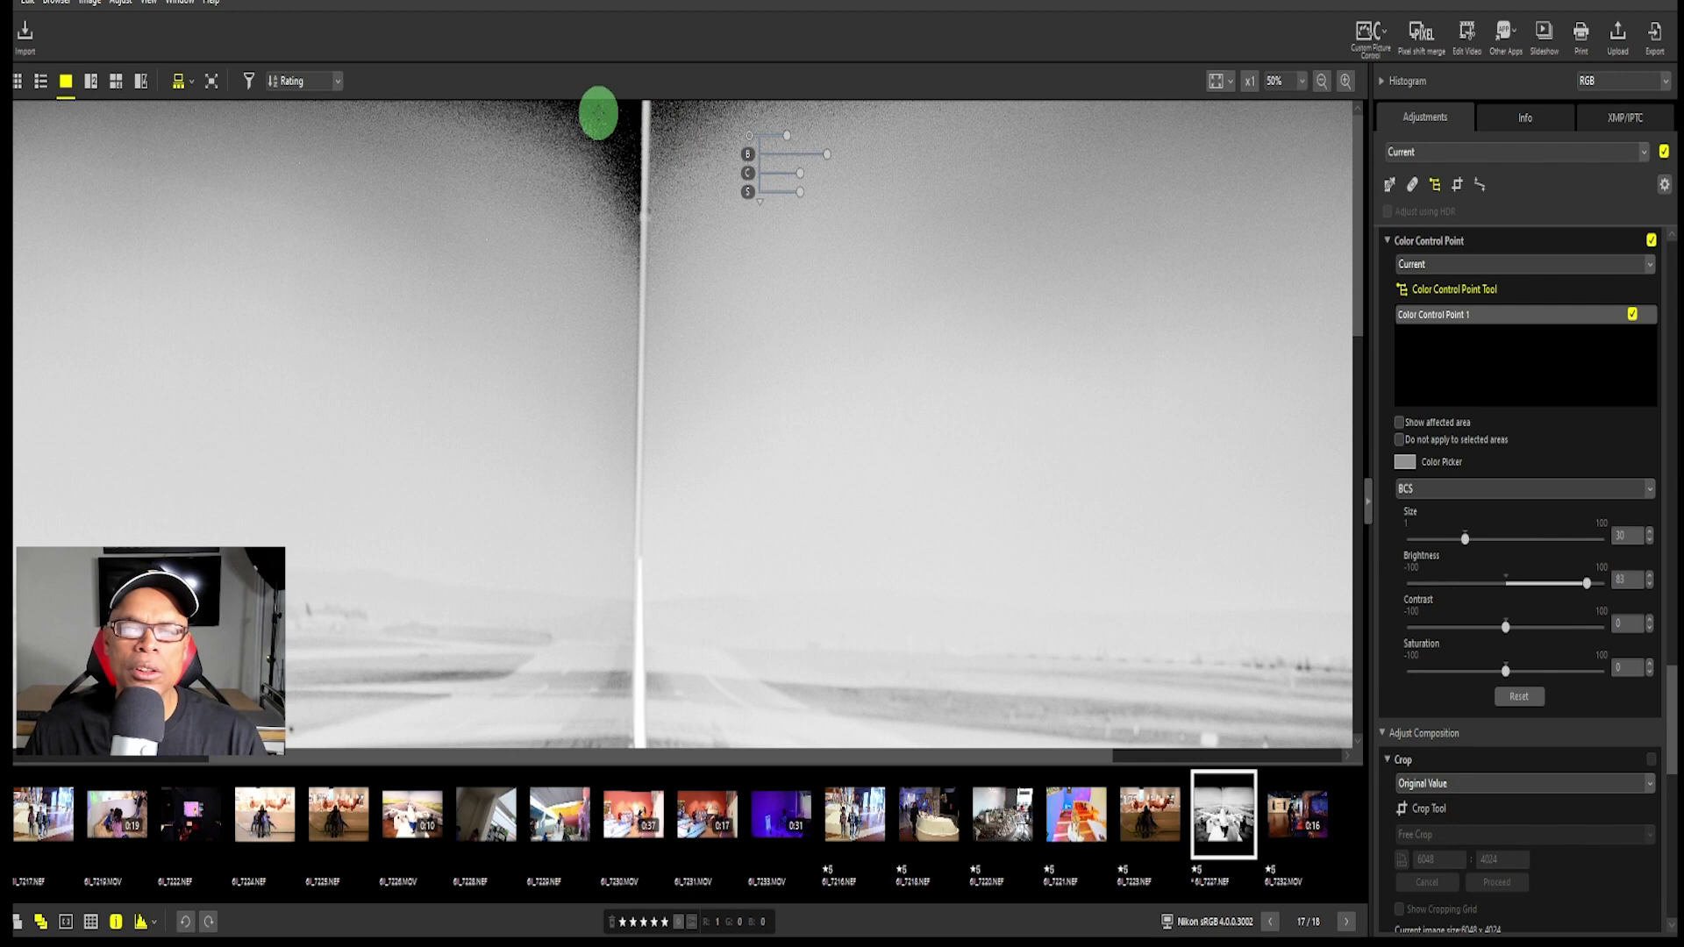
{"action": "left_click", "coordinate": [598, 123]}
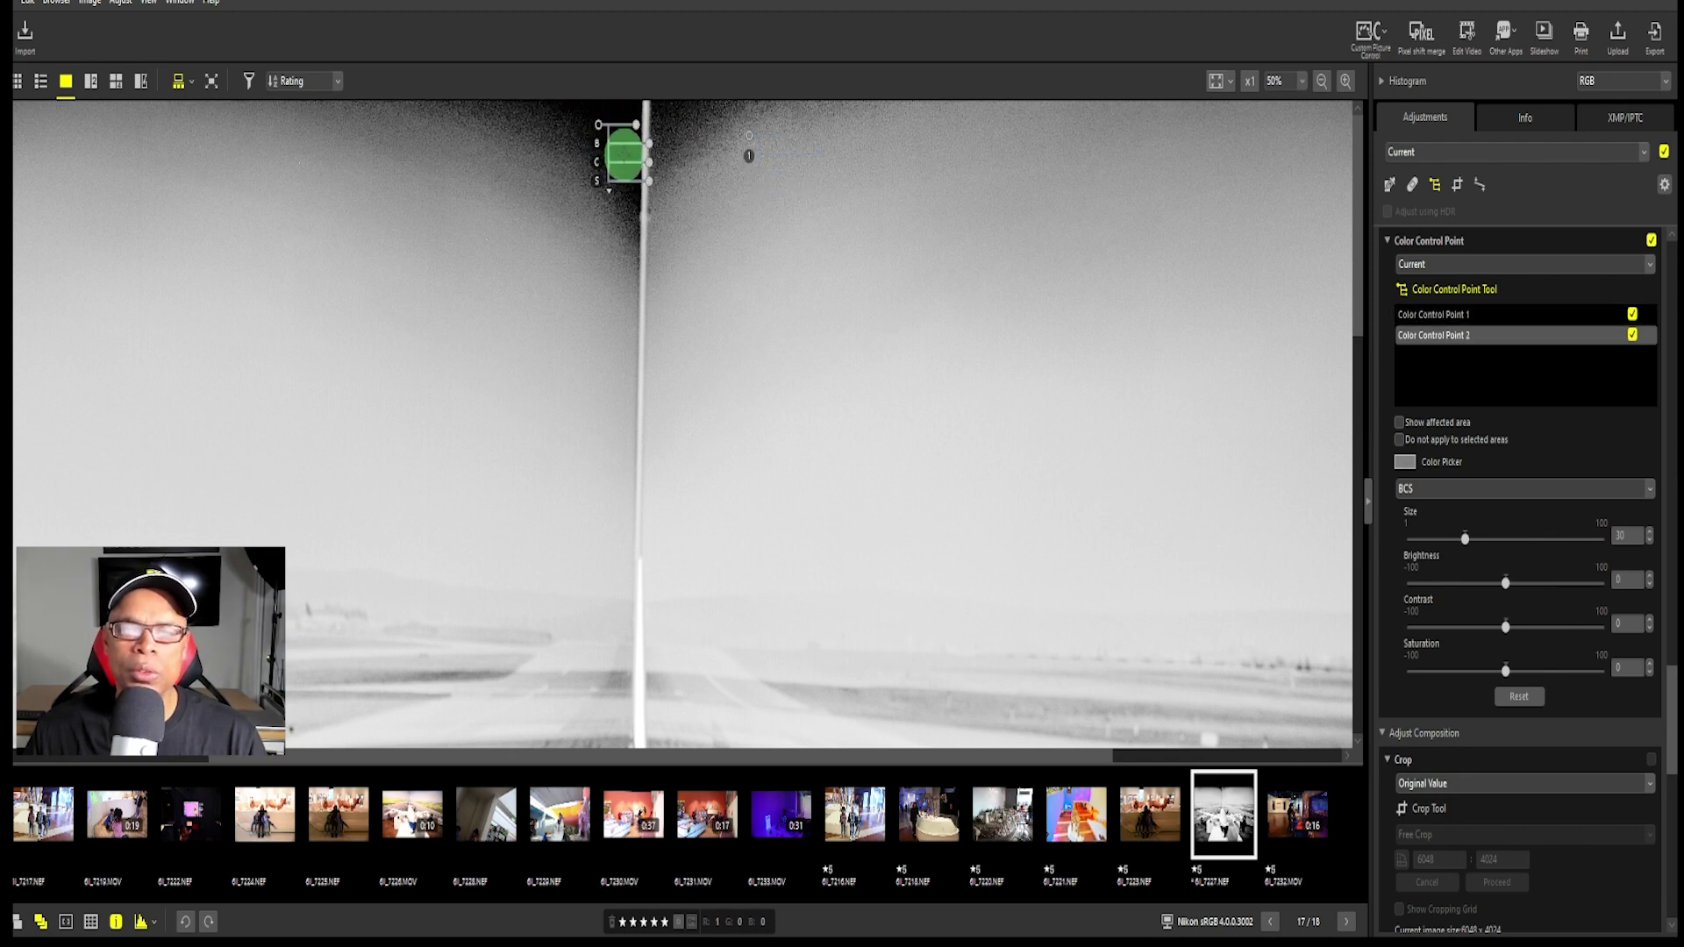
{"action": "left_click", "coordinate": [651, 149]}
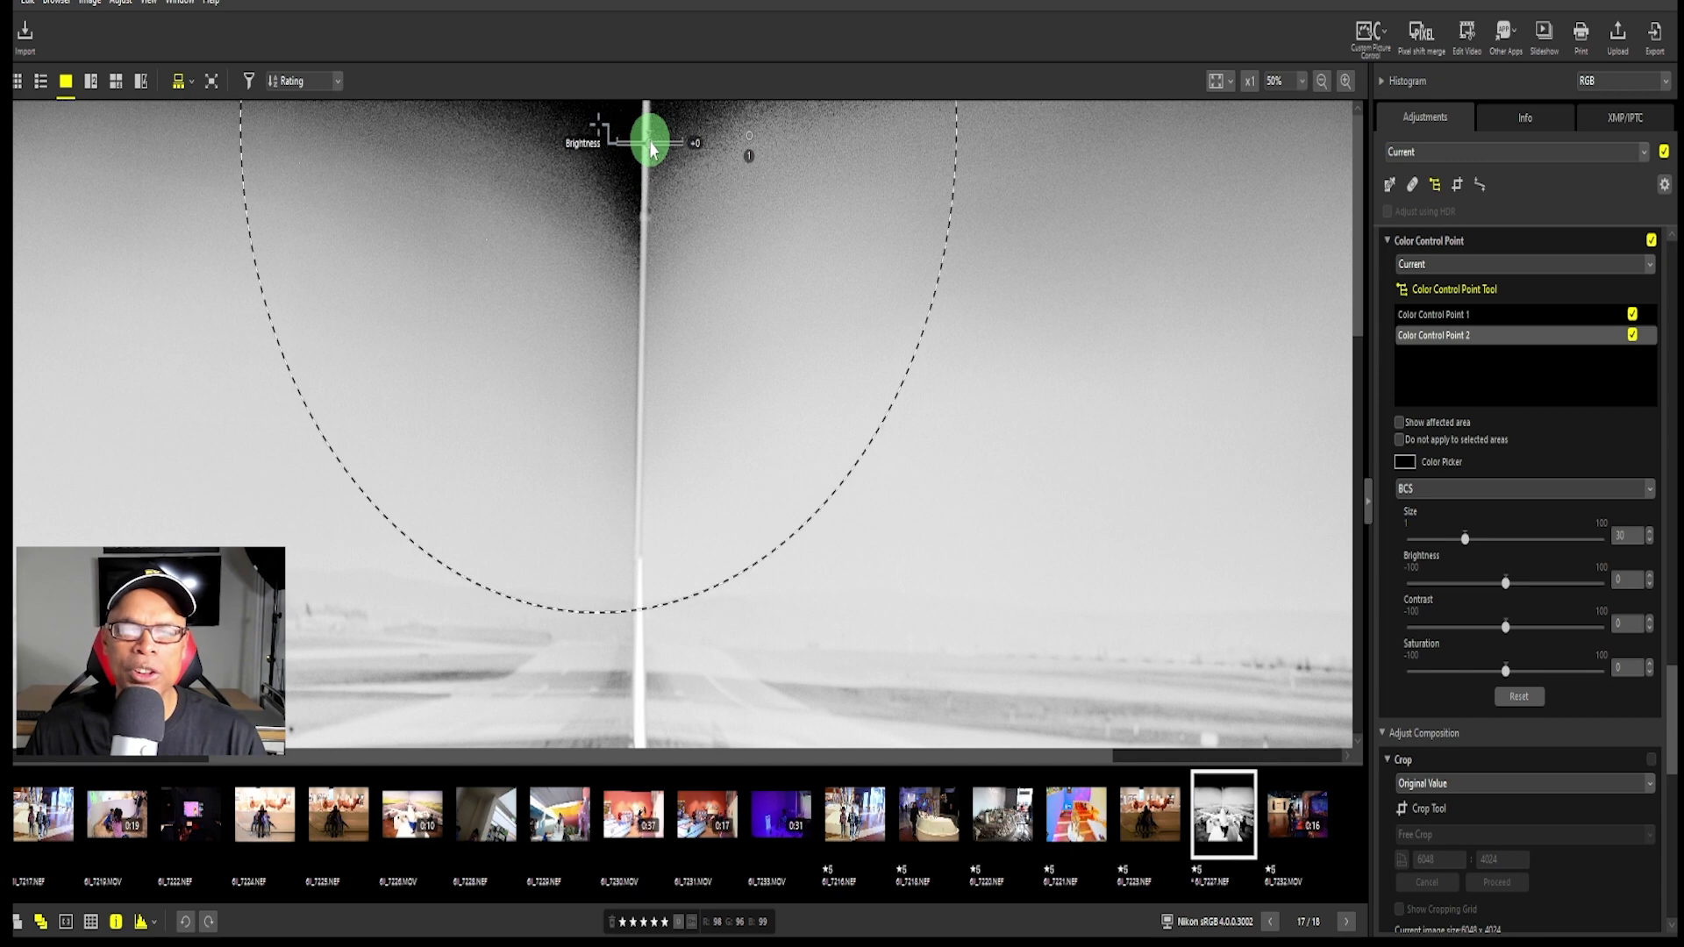
{"action": "left_click_drag", "start_coordinate": [651, 151], "coordinate": [668, 156]}
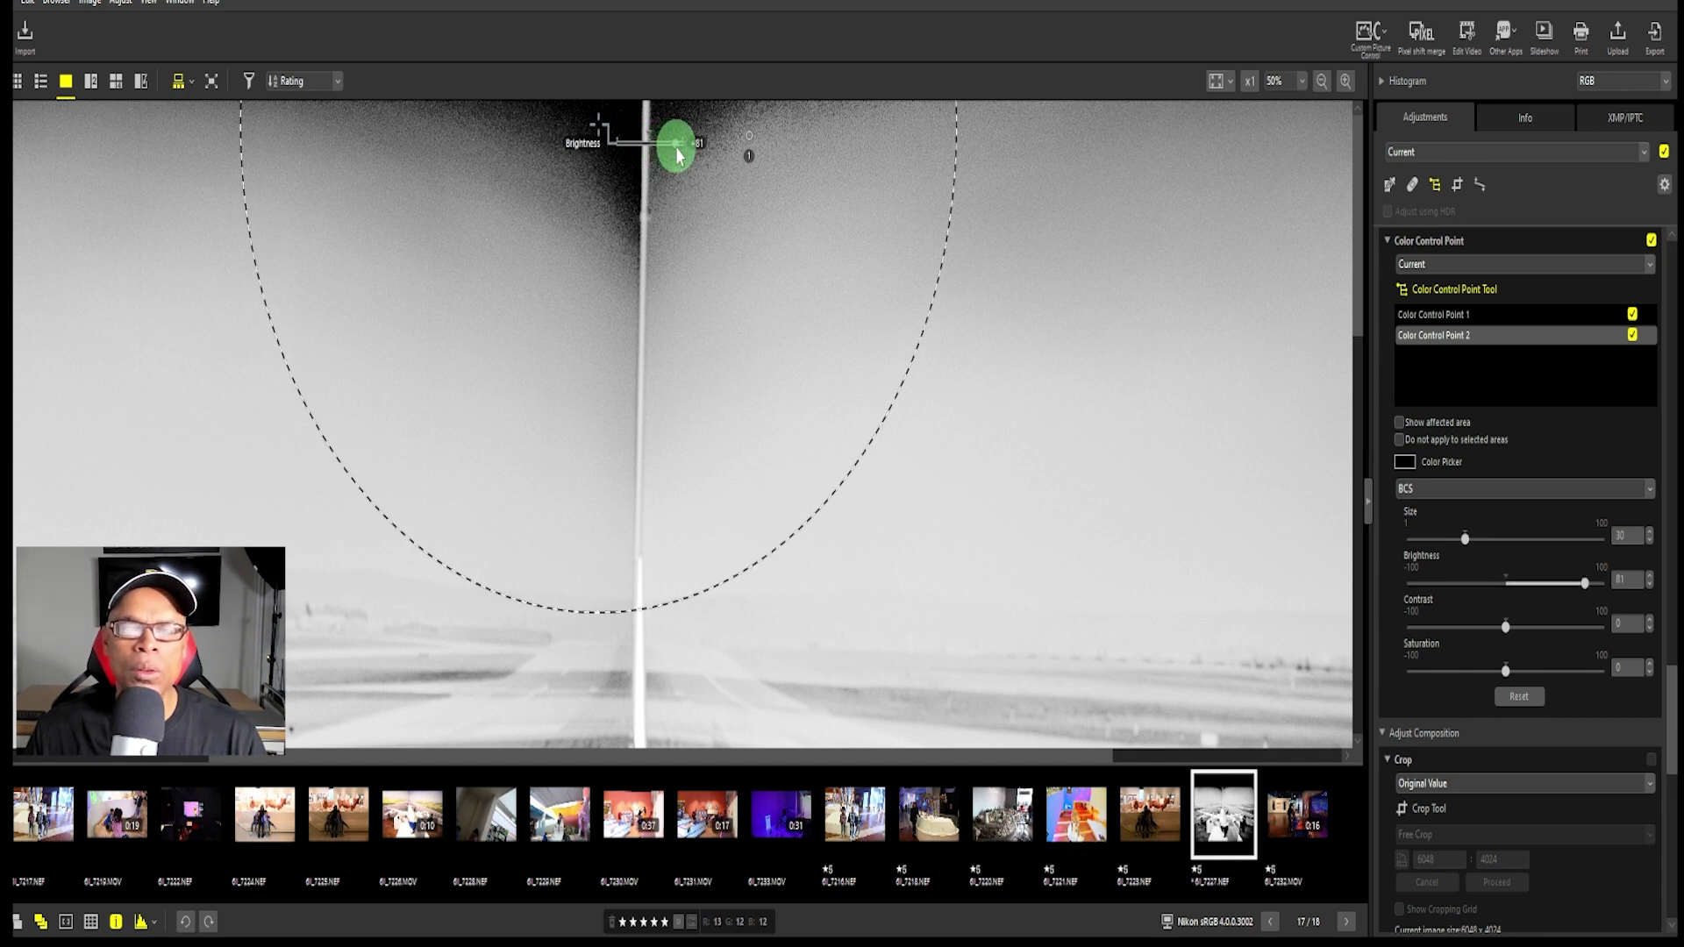
{"action": "left_click_drag", "start_coordinate": [678, 155], "coordinate": [676, 151]}
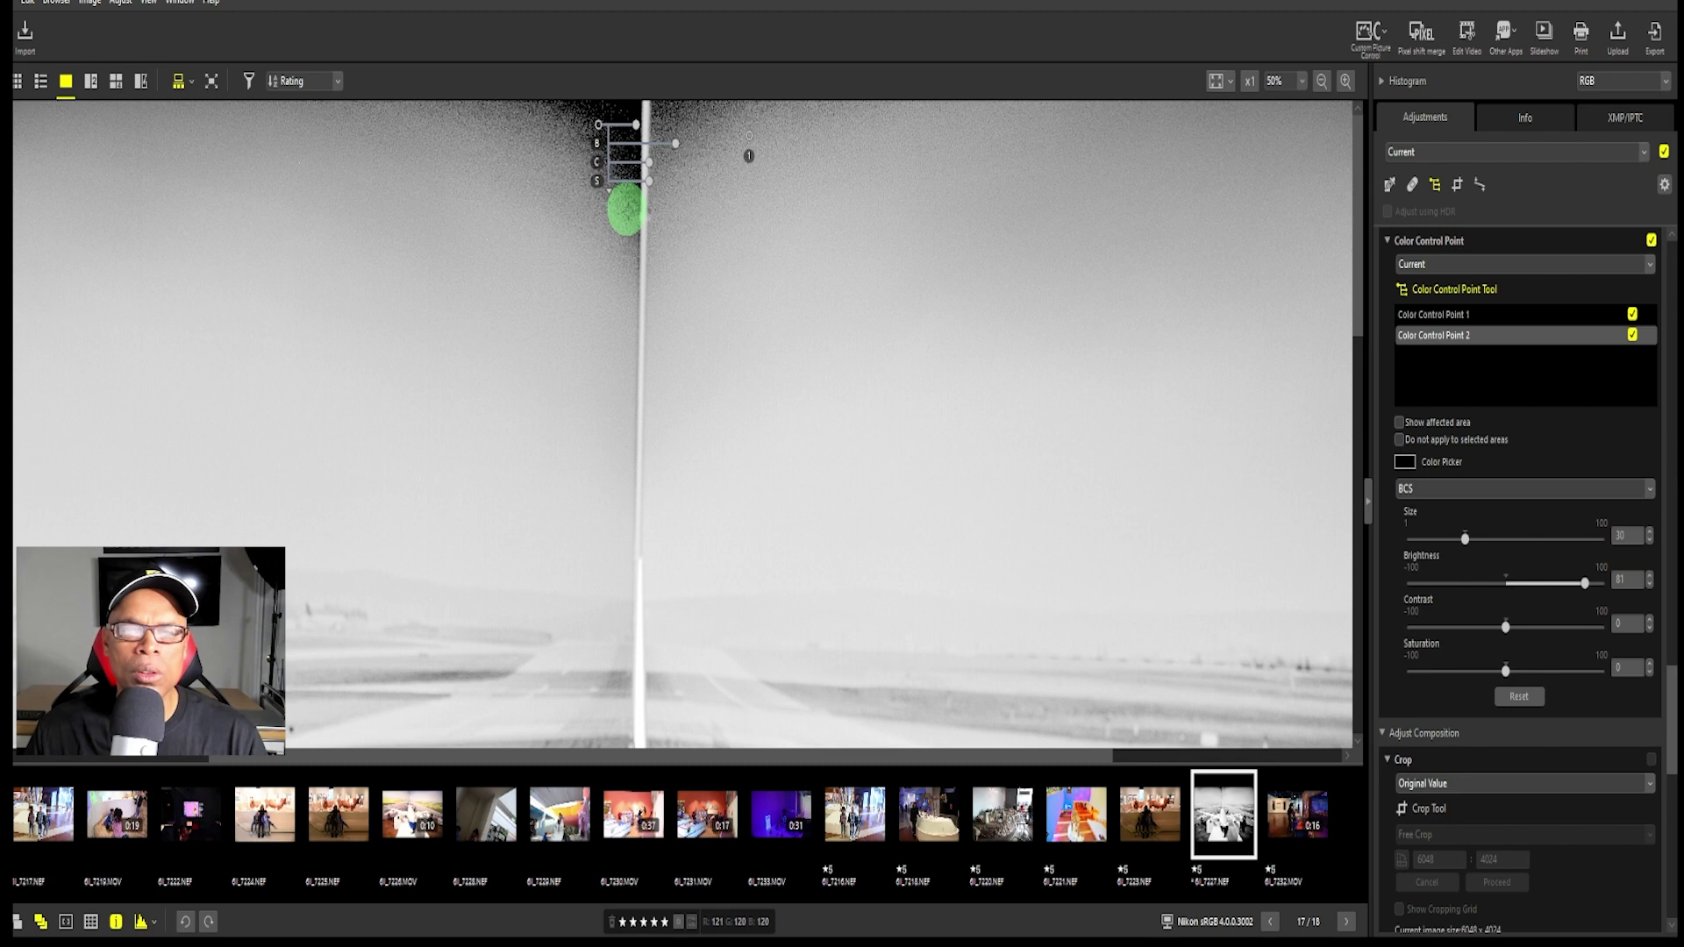
{"action": "key", "text": "ctrl+0"}
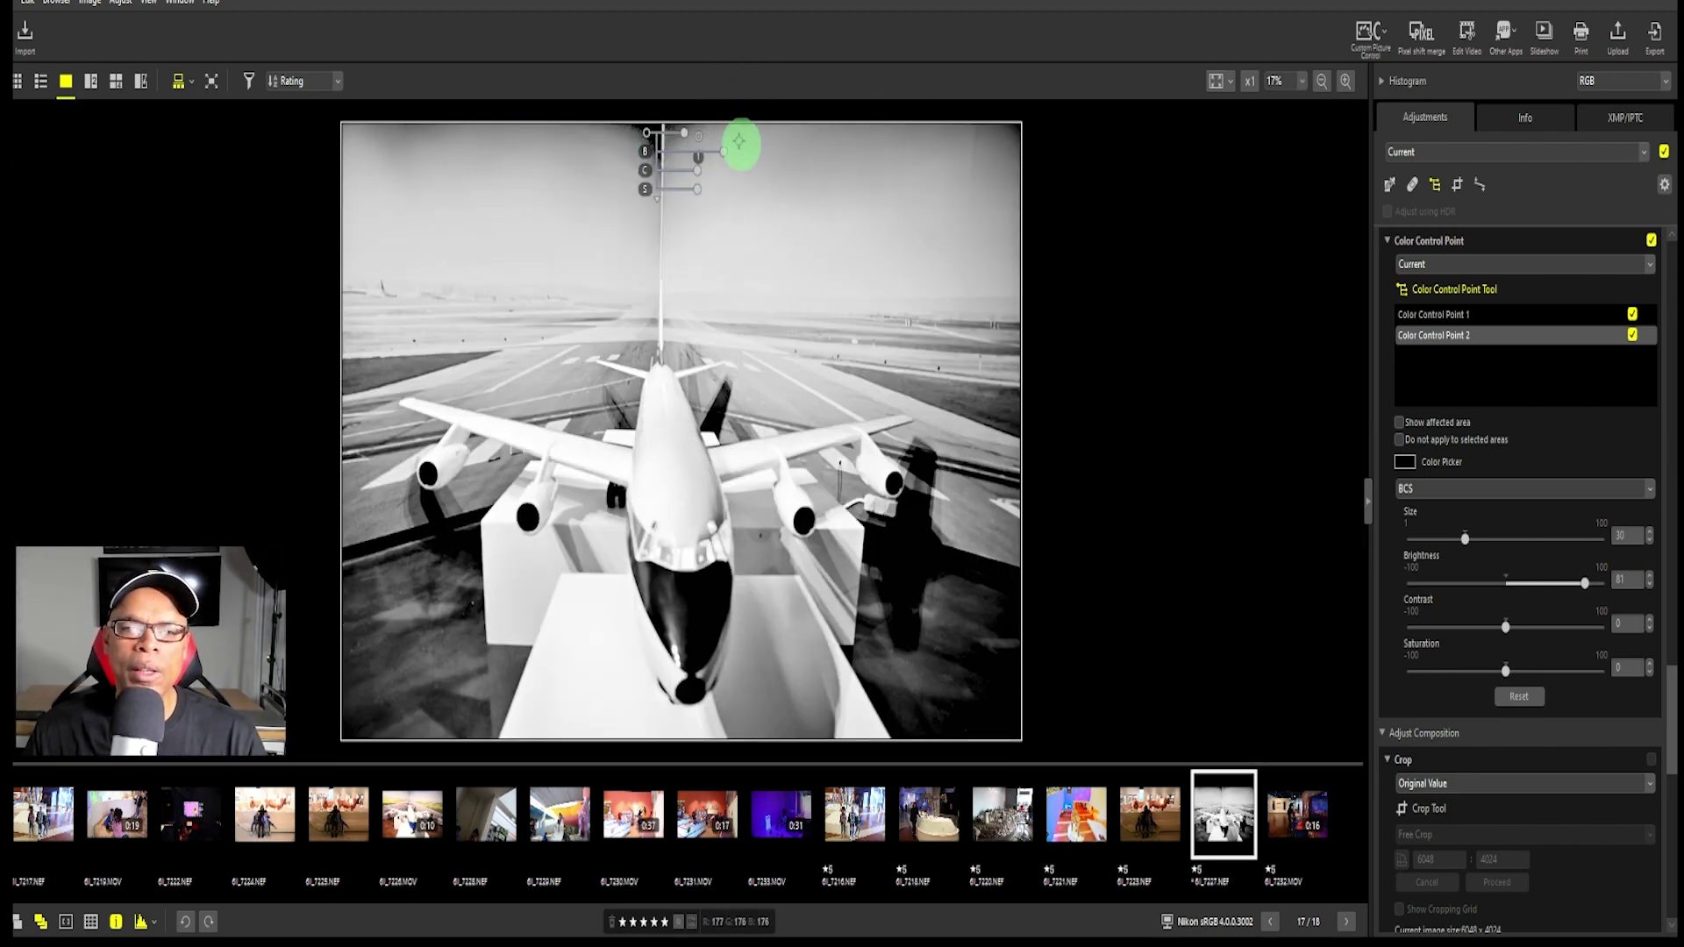
Step: Set the pole-top point to Size 8 and Brightness 100, and add a third point in the sky
{"action": "mouse_move", "coordinate": [683, 140]}
{"action": "left_mouse_down"}
{"action": "mouse_move", "coordinate": [701, 144]}
{"action": "mouse_move", "coordinate": [671, 135]}
{"action": "left_mouse_up"}
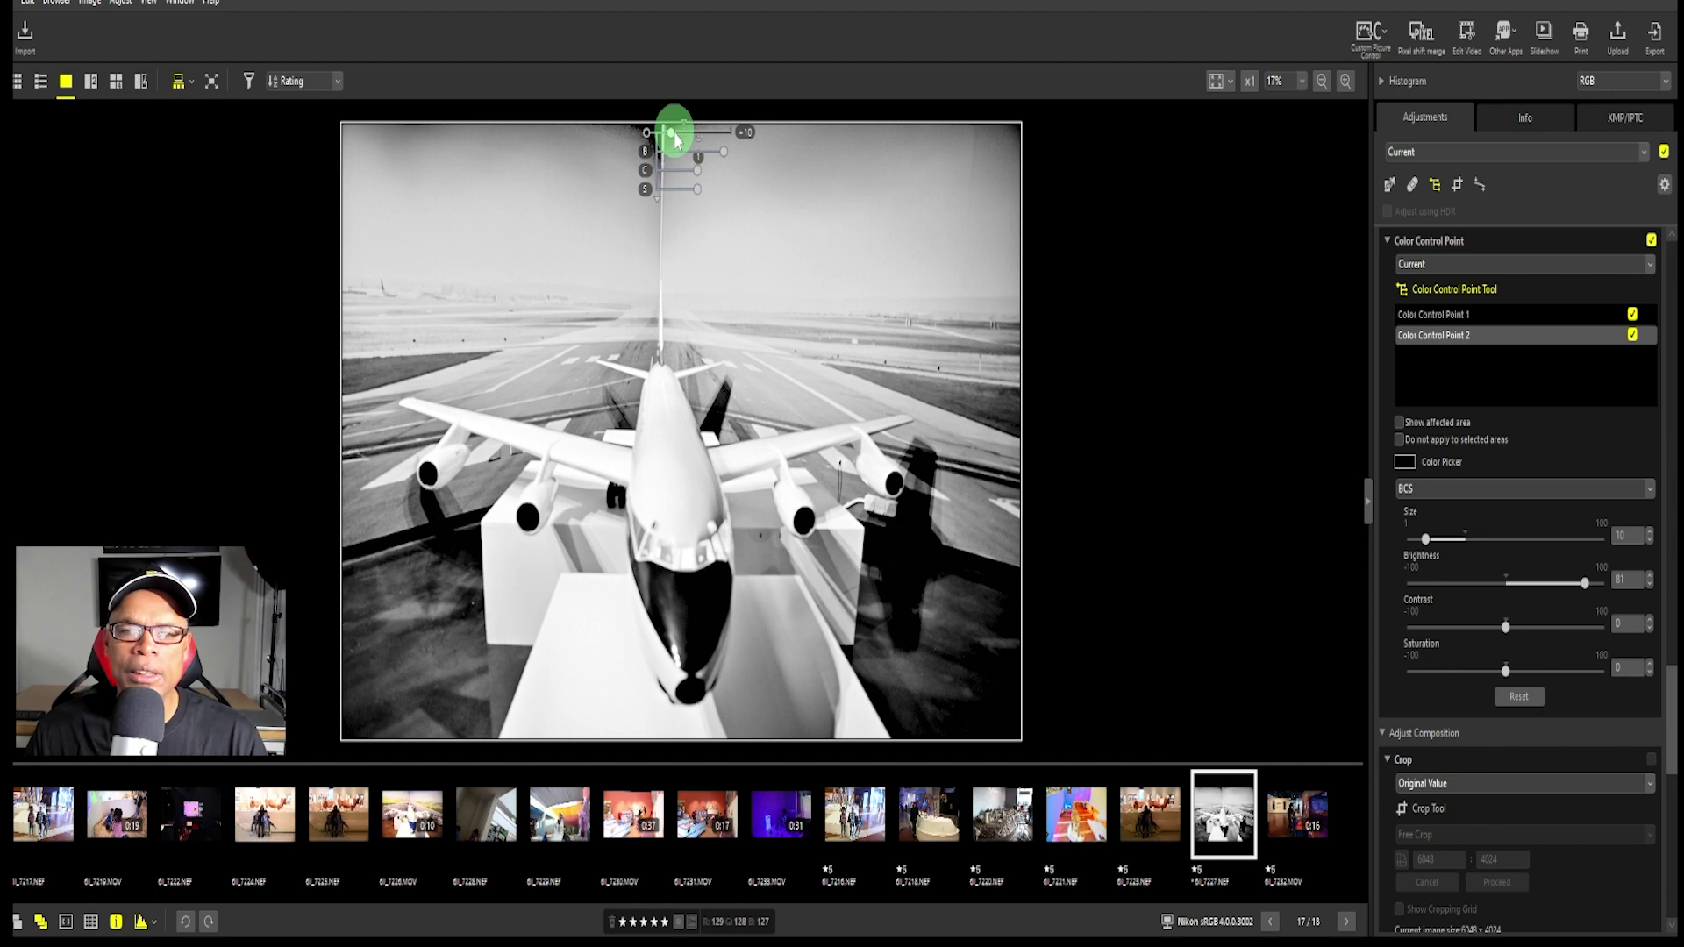
{"action": "left_click_drag", "start_coordinate": [672, 133], "coordinate": [671, 133]}
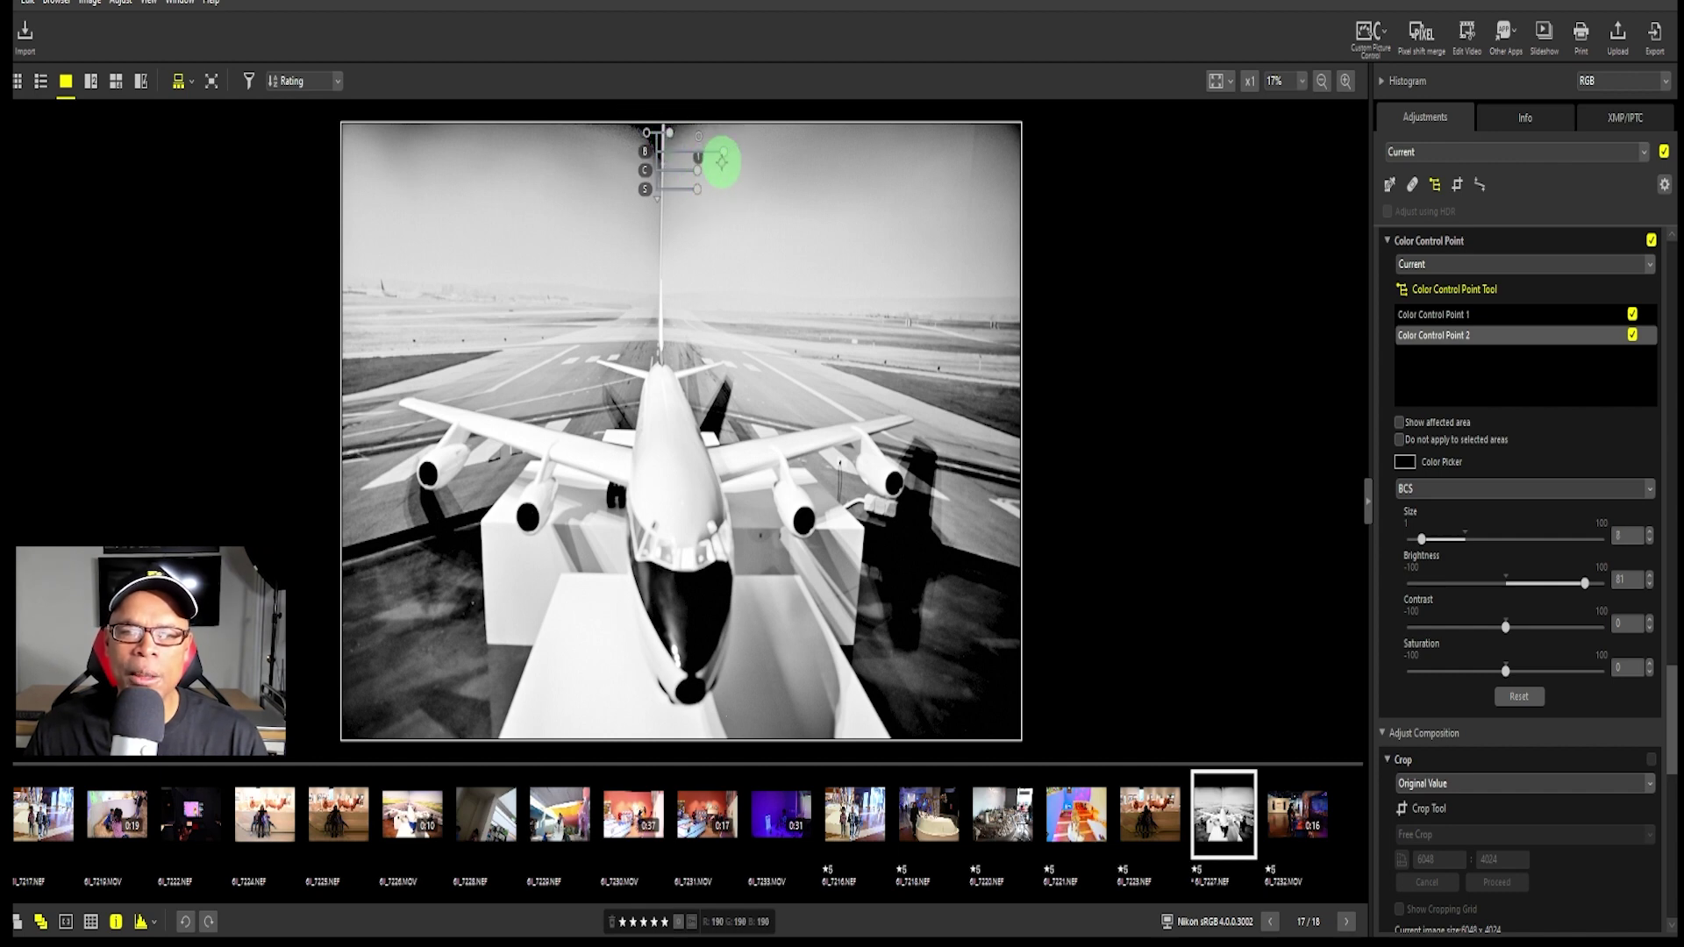
{"action": "left_click_drag", "start_coordinate": [723, 162], "coordinate": [654, 147]}
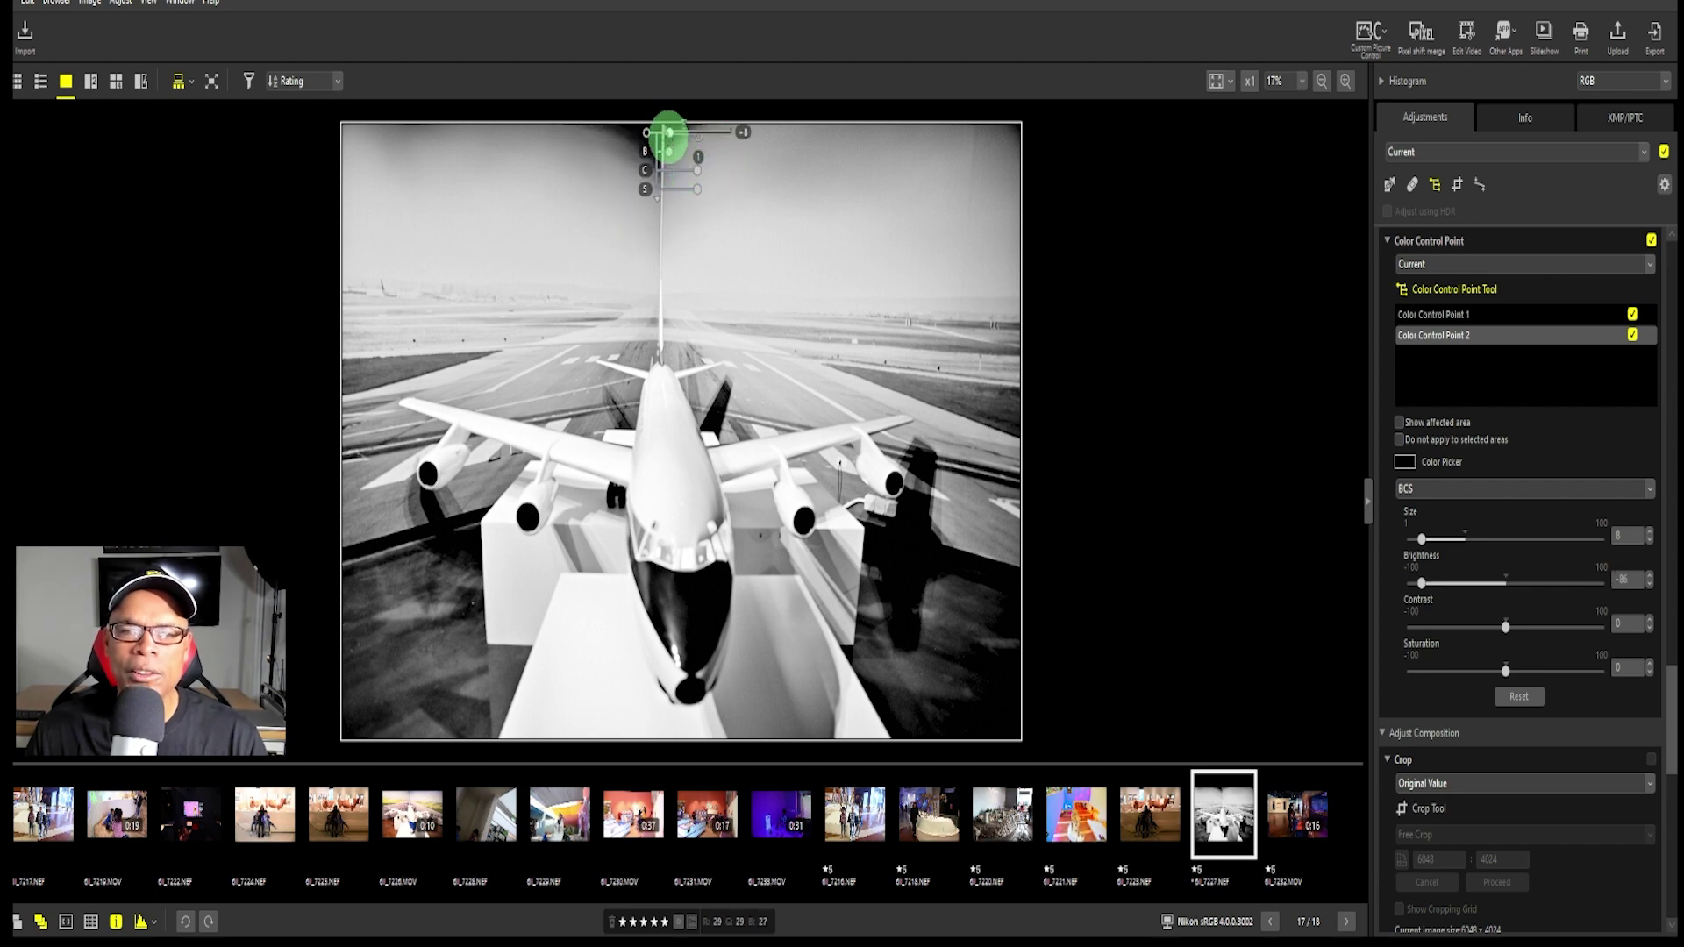
{"action": "mouse_move", "coordinate": [669, 156]}
{"action": "left_click_drag", "start_coordinate": [669, 157], "coordinate": [756, 151]}
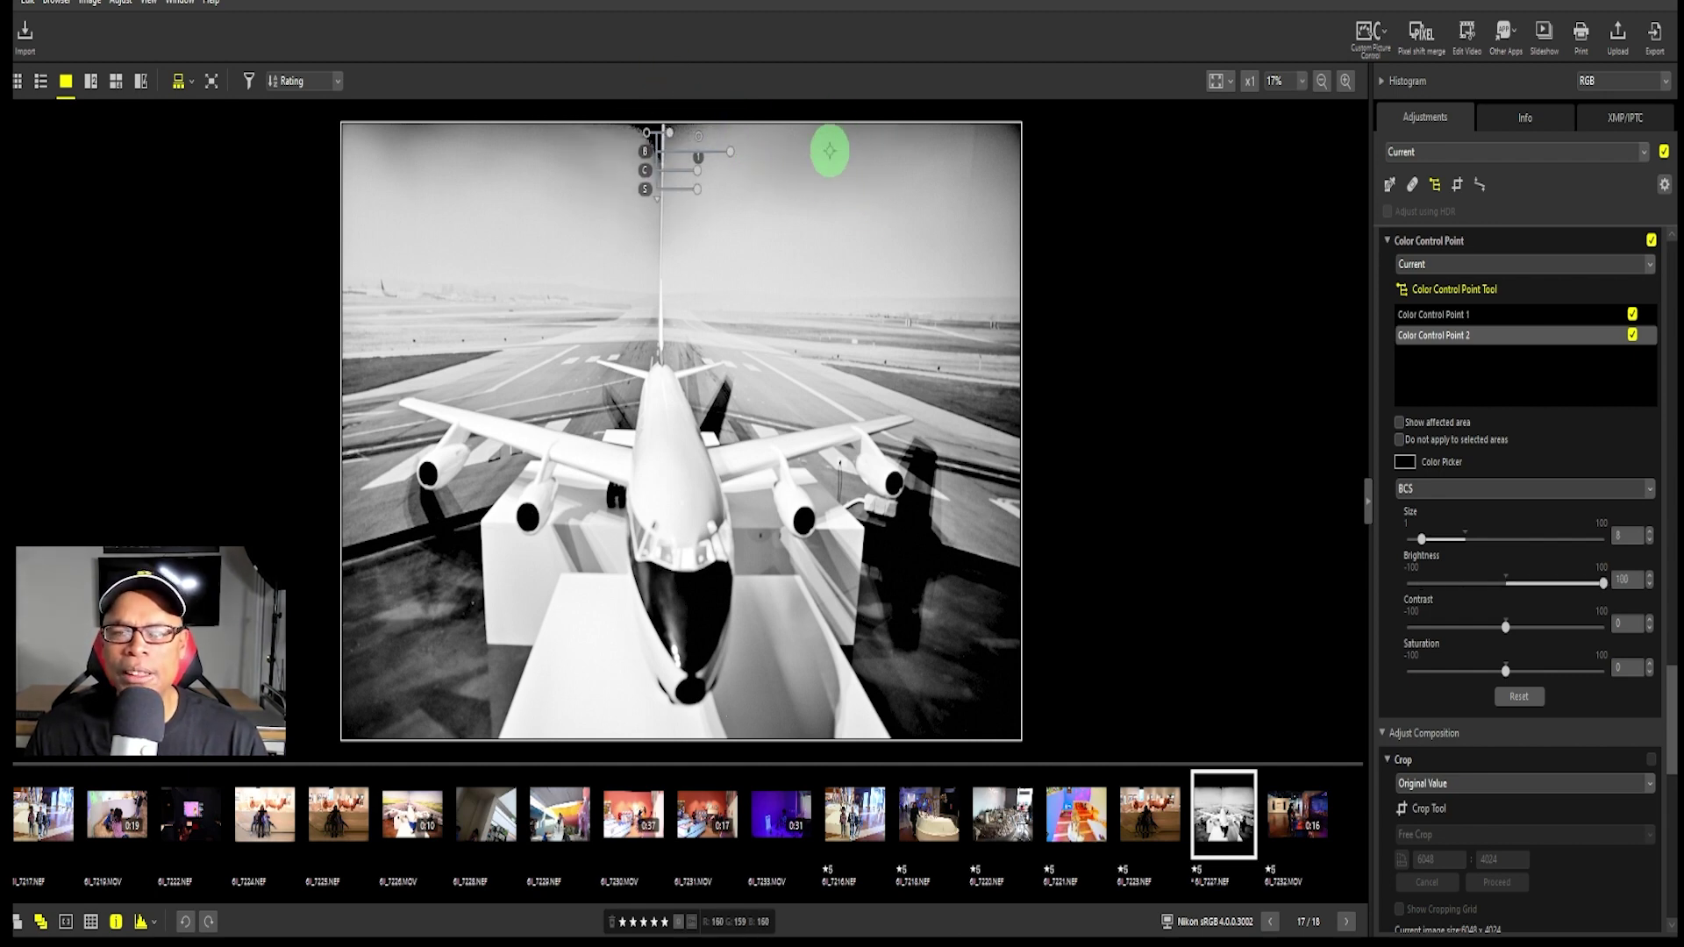
{"action": "left_click", "coordinate": [788, 174]}
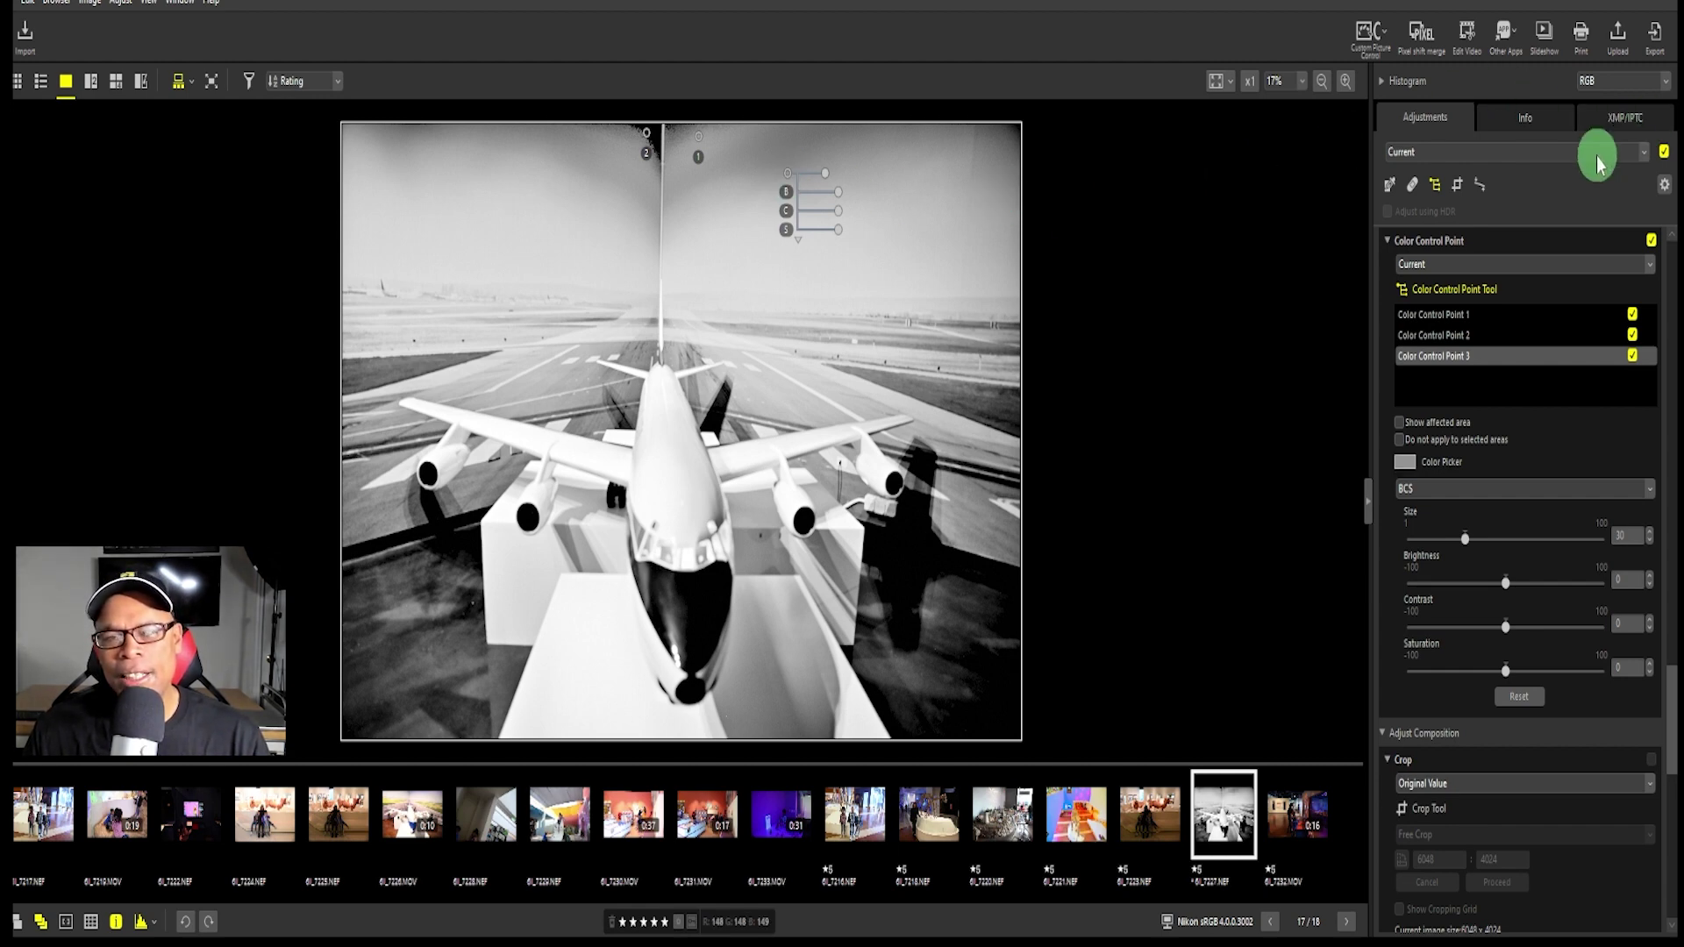
Step: Erase the pole top up to the image's upper edge with the Auto Retouch Brush
{"action": "left_click", "coordinate": [1412, 184]}
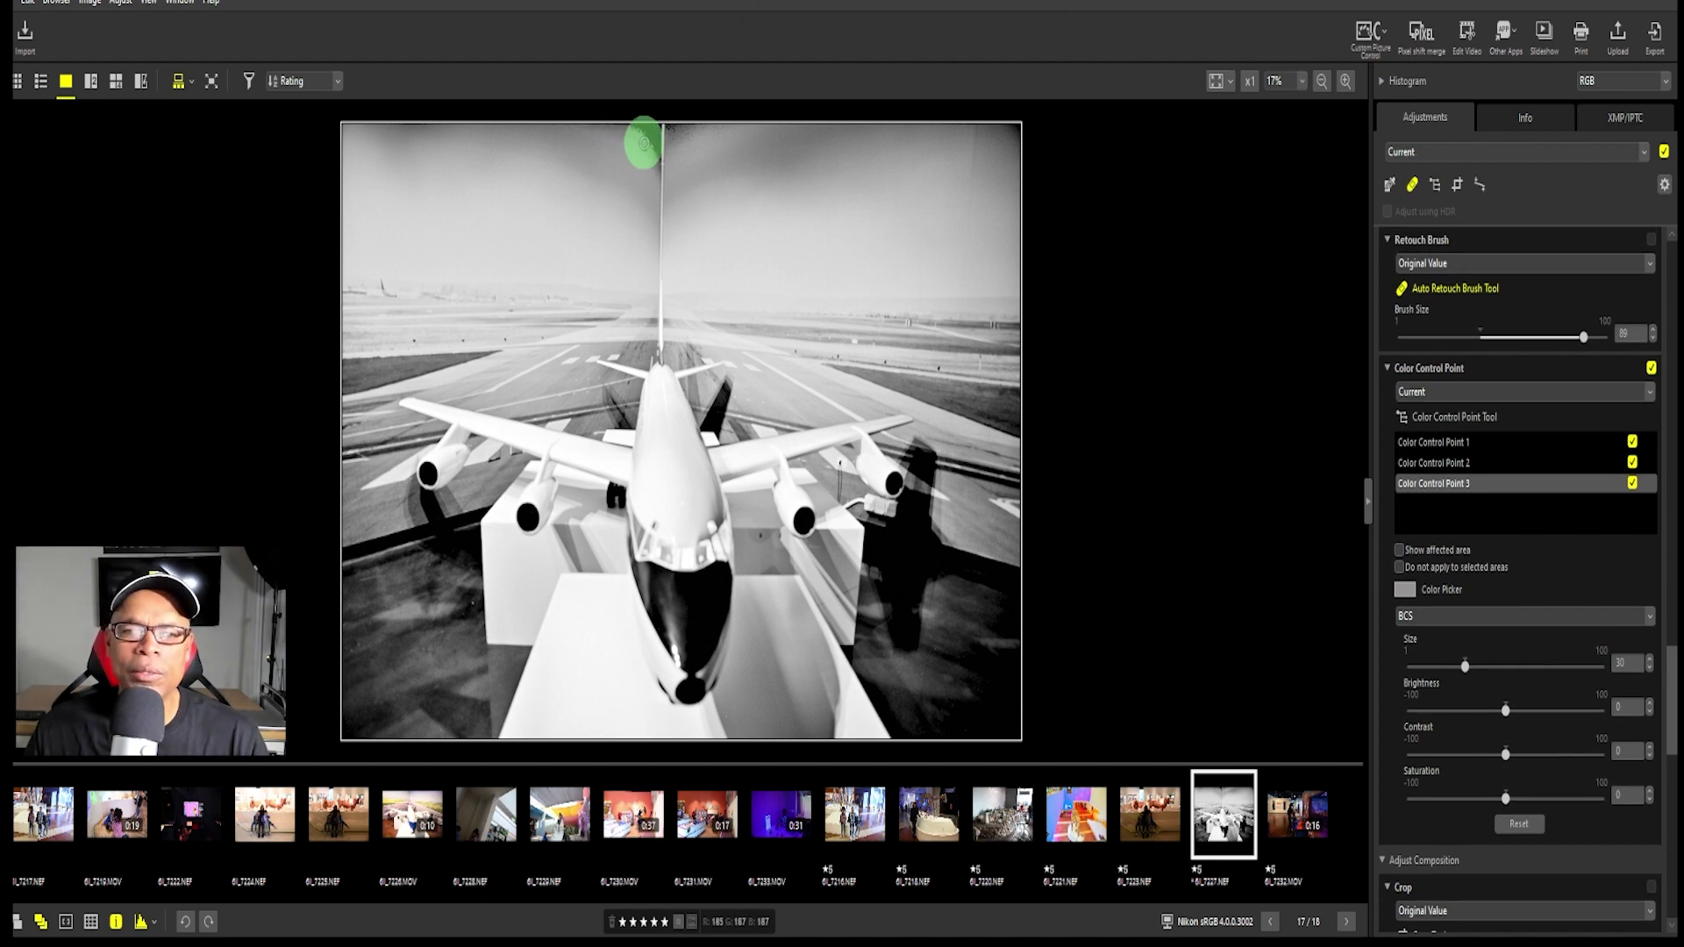
{"action": "left_click_drag", "start_coordinate": [647, 136], "coordinate": [656, 169]}
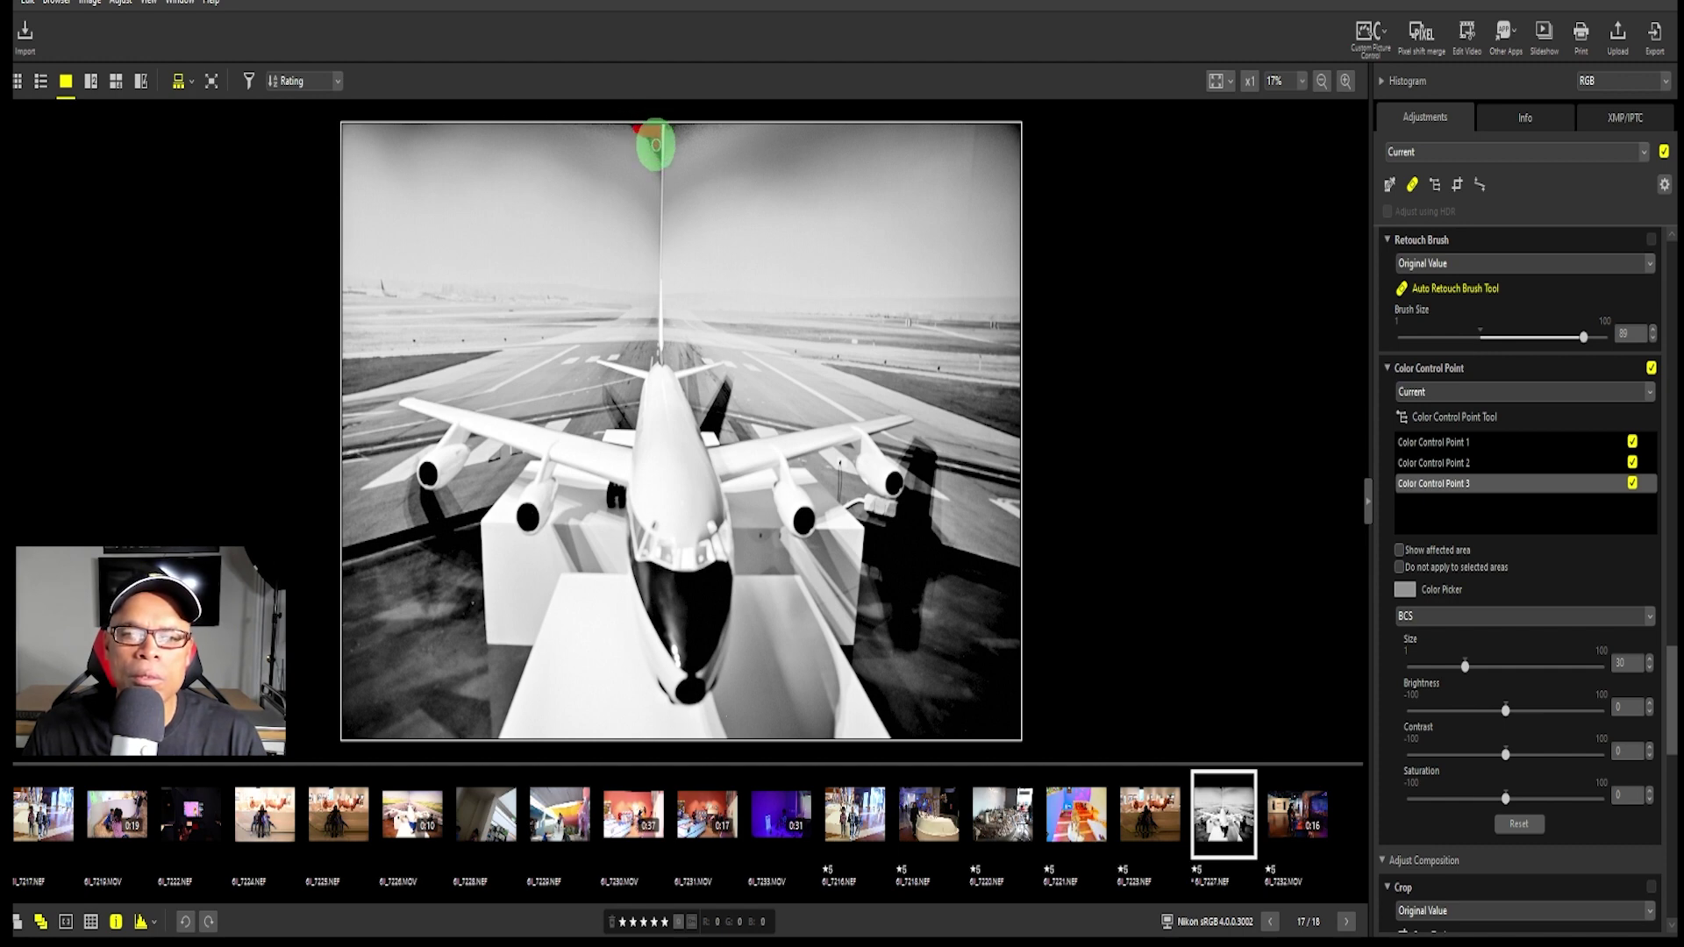
{"action": "mouse_move", "coordinate": [653, 163]}
{"action": "left_mouse_down"}
{"action": "mouse_move", "coordinate": [629, 125]}
{"action": "mouse_move", "coordinate": [643, 180]}
{"action": "left_mouse_up"}
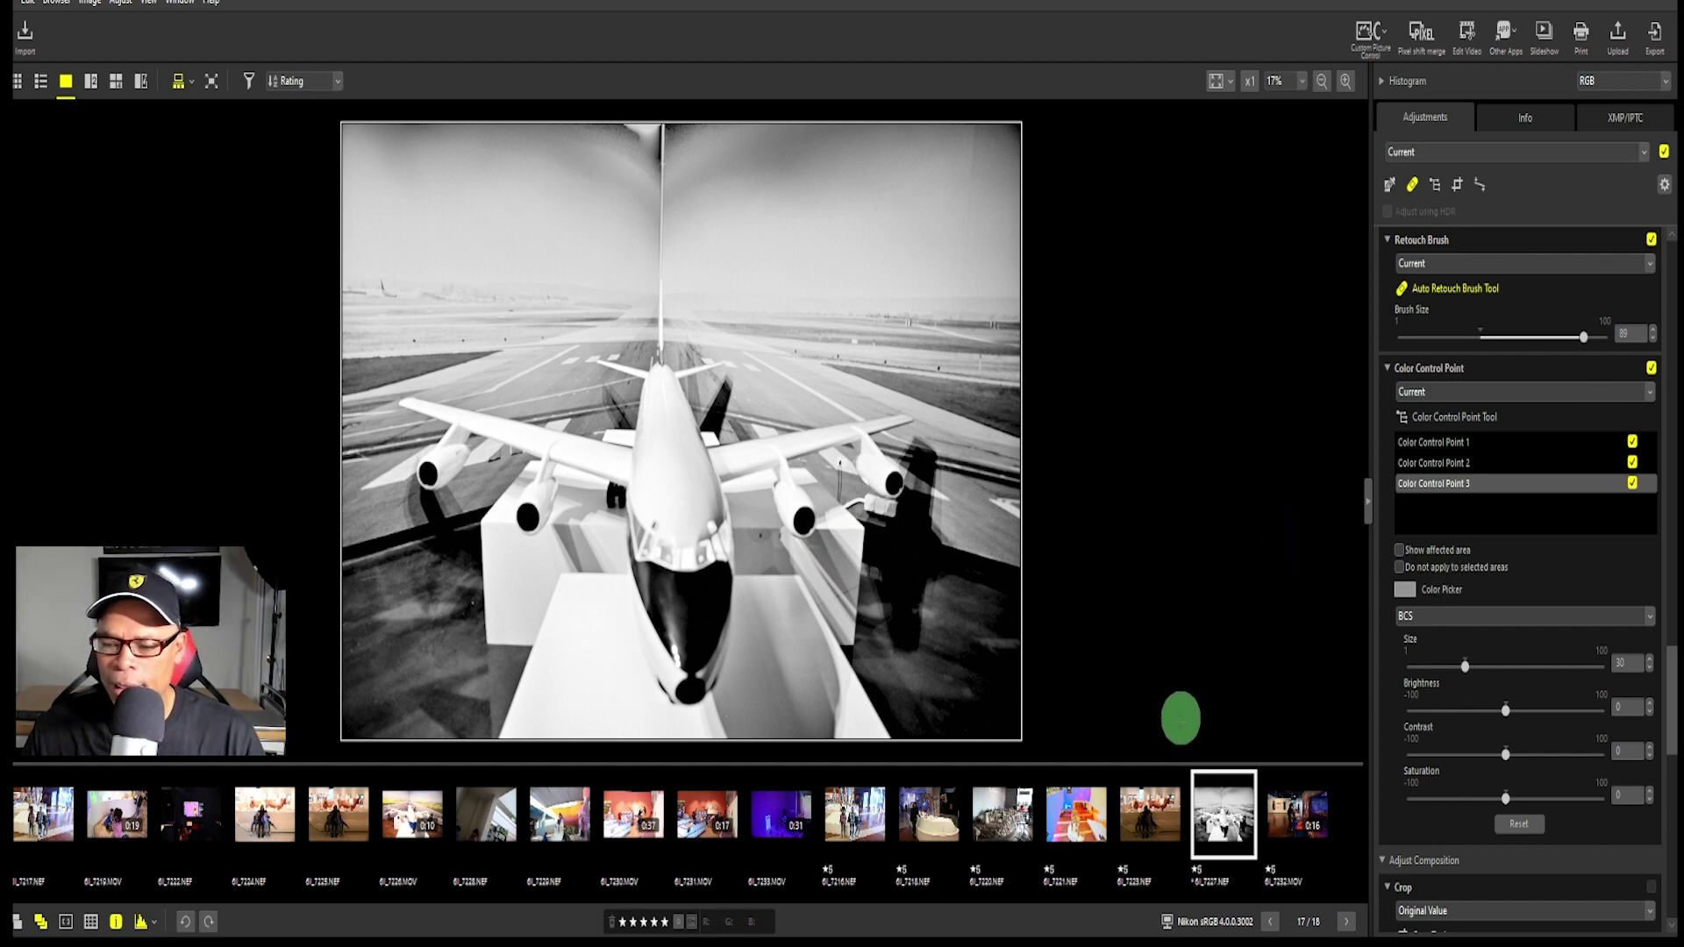
{"action": "scroll", "coordinate": [1233, 682], "scroll_direction": "down", "scroll_amount": 1}
{"action": "scroll", "coordinate": [1233, 681], "scroll_direction": "up", "scroll_amount": 3}
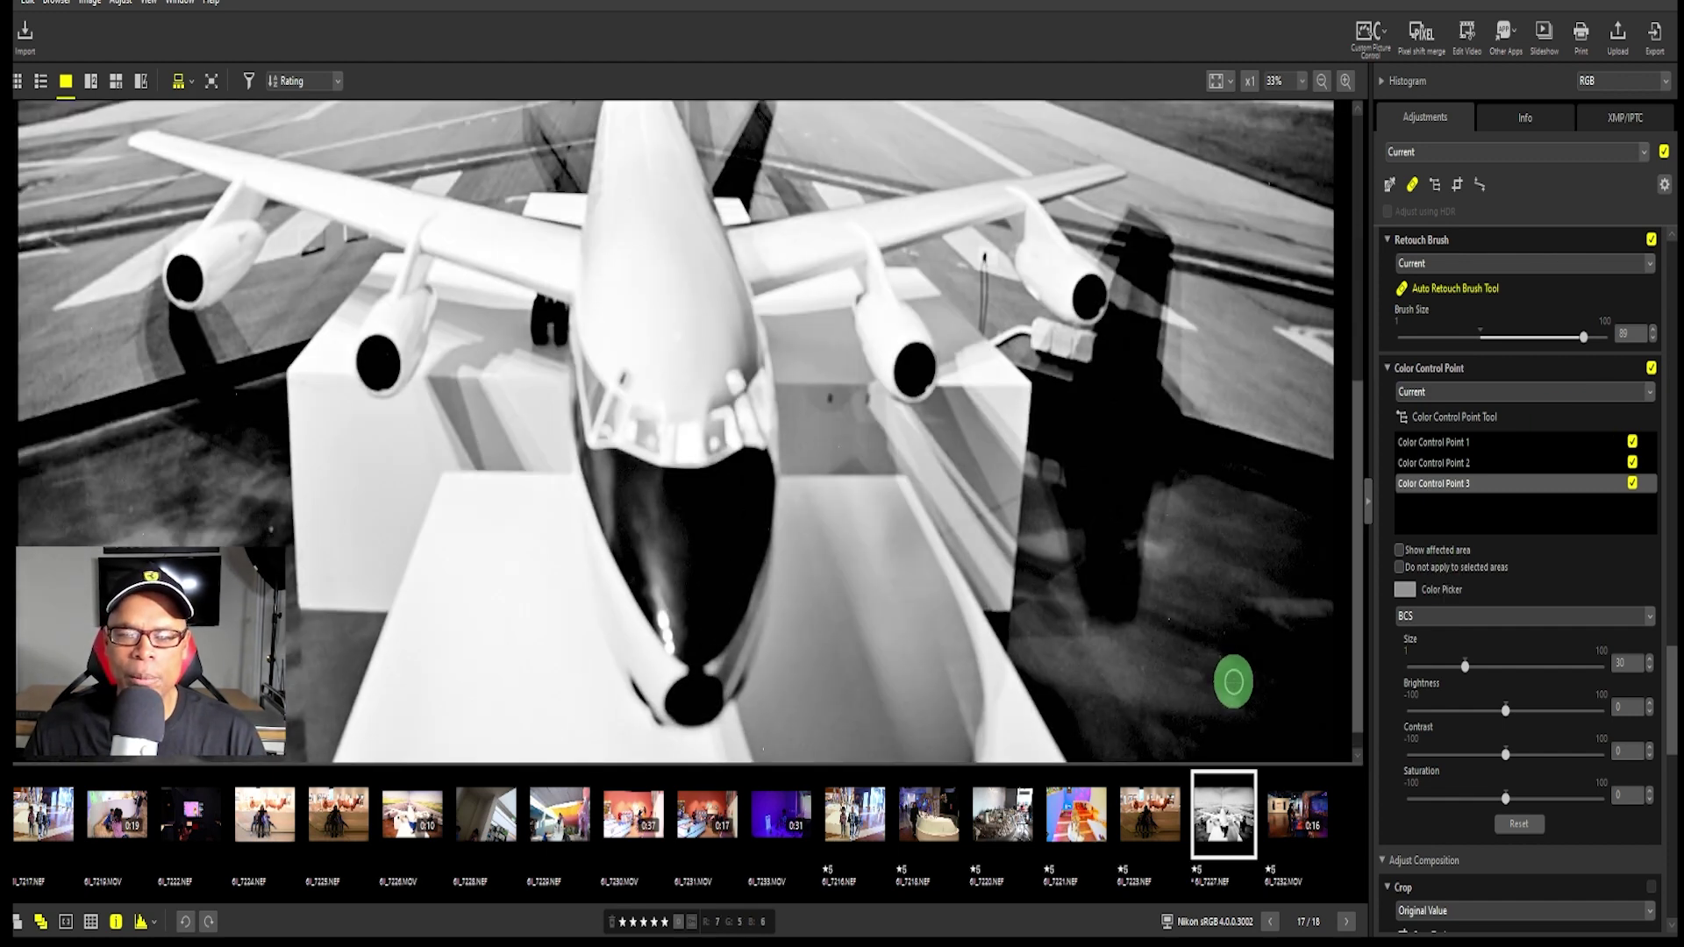
{"action": "scroll", "coordinate": [1233, 681], "scroll_direction": "up", "scroll_amount": 1}
{"action": "scroll", "coordinate": [1234, 682], "scroll_direction": "down", "scroll_amount": 3}
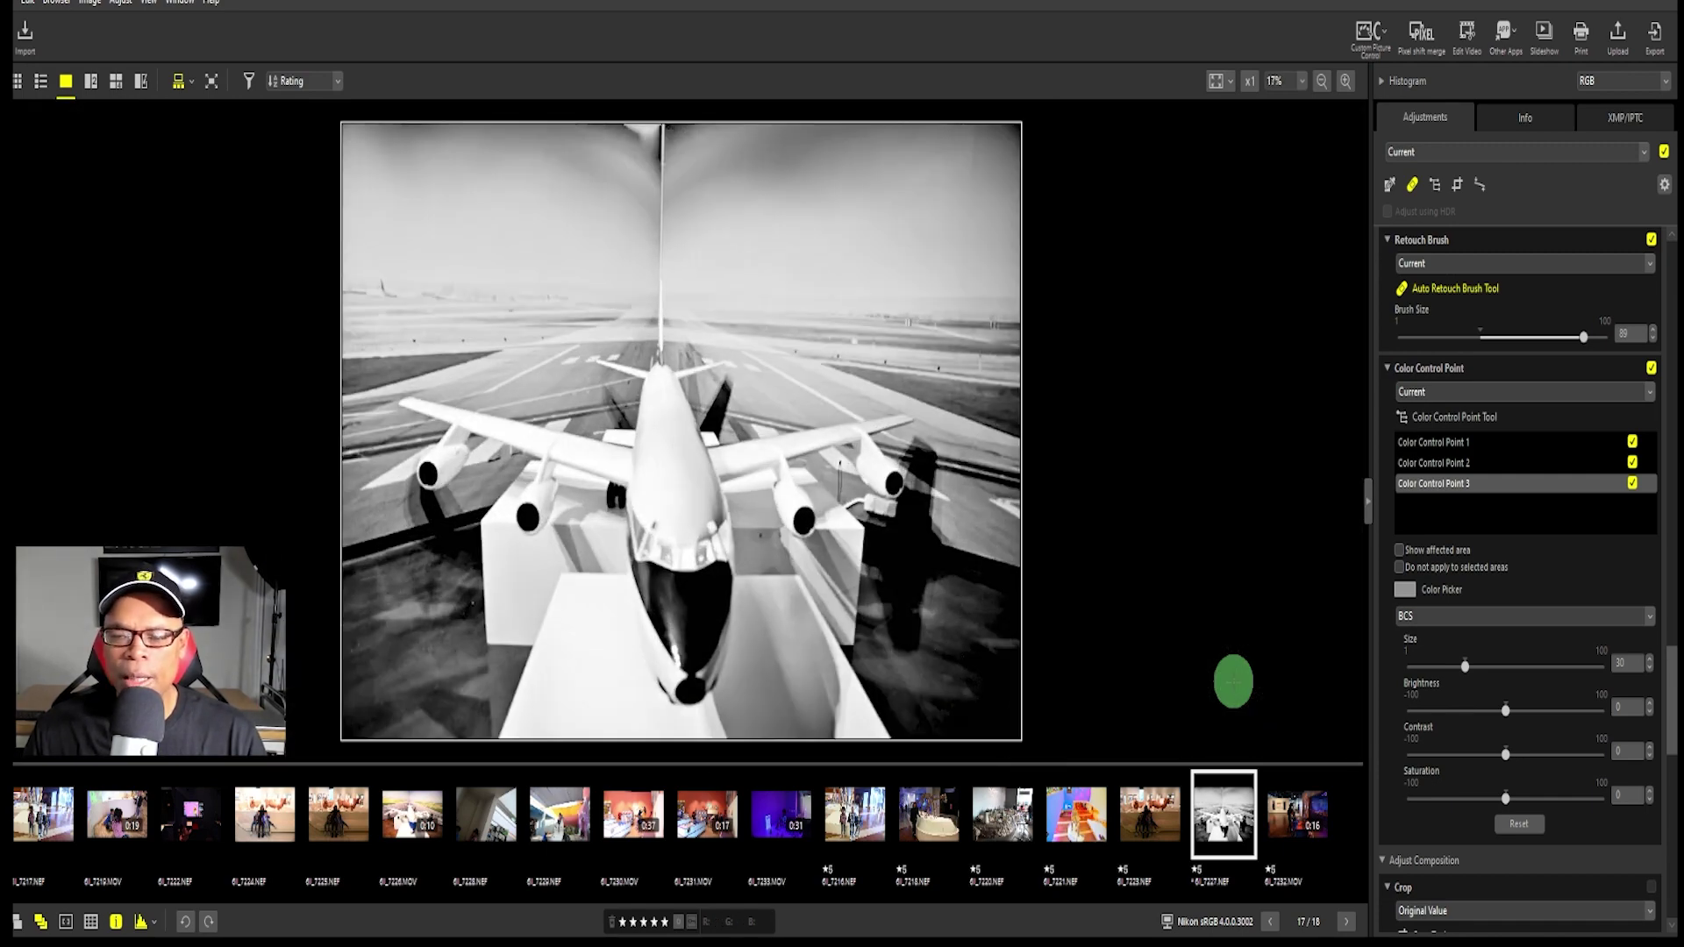
{"action": "scroll", "coordinate": [1233, 681], "scroll_direction": "down", "scroll_amount": 1}
{"action": "scroll", "coordinate": [1233, 681], "scroll_direction": "up", "scroll_amount": 1}
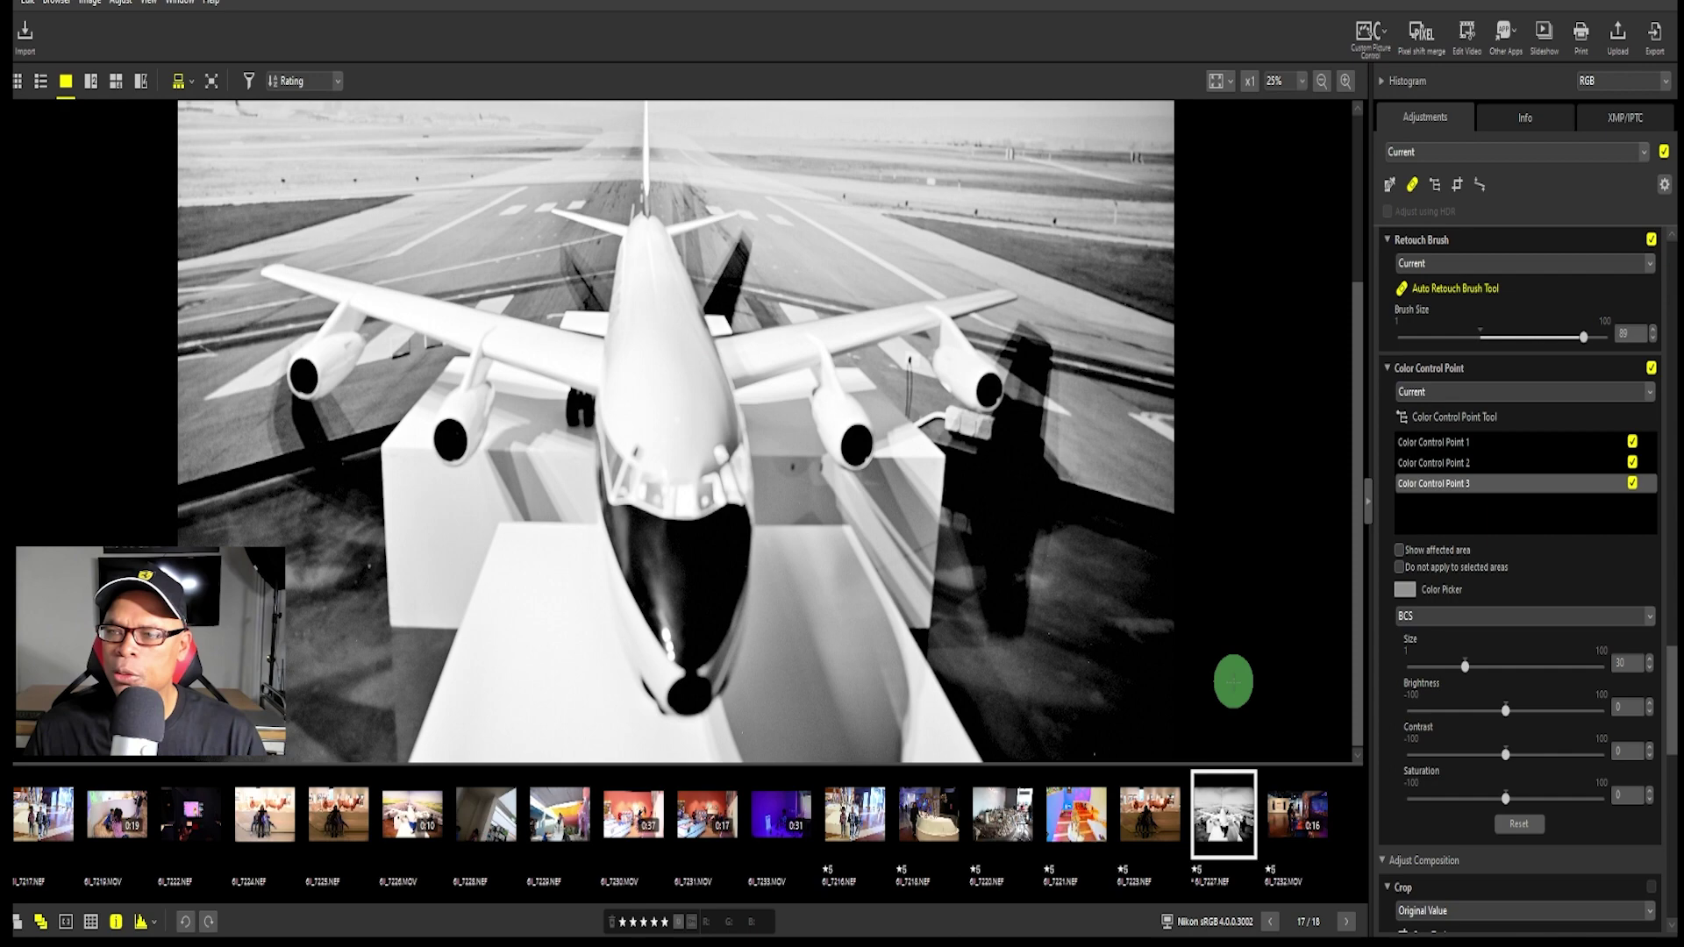
{"action": "scroll", "coordinate": [1233, 681], "scroll_direction": "down", "scroll_amount": 1}
{"action": "scroll", "coordinate": [1233, 681], "scroll_direction": "up", "scroll_amount": 1}
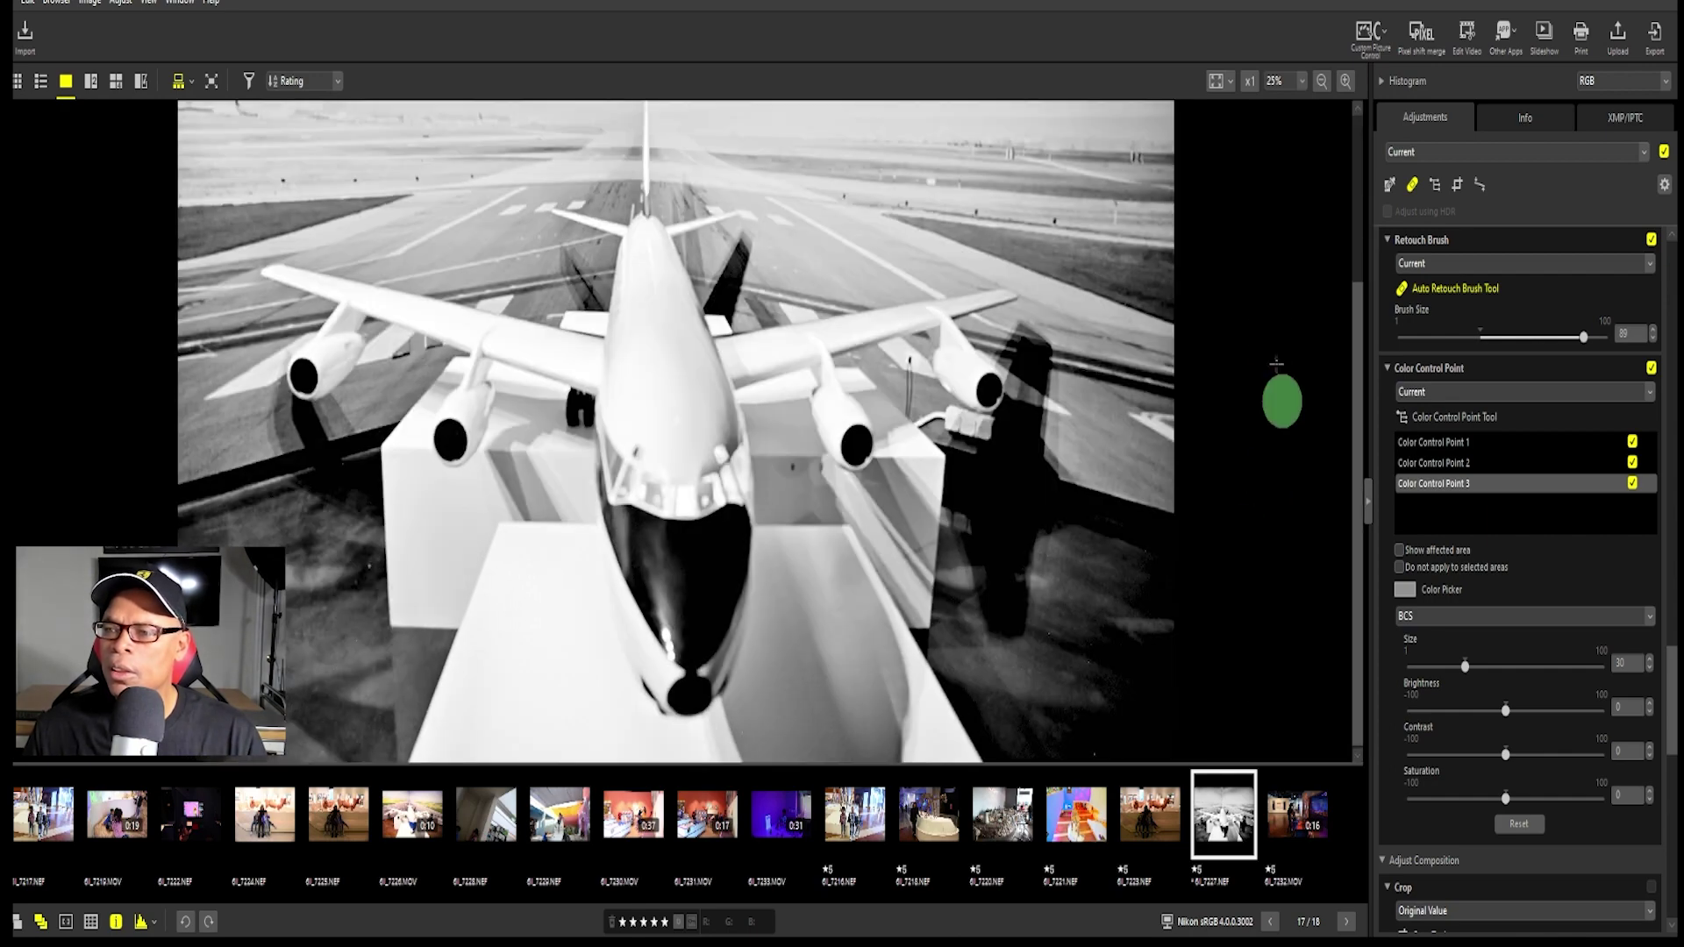
{"action": "left_click", "coordinate": [1345, 82]}
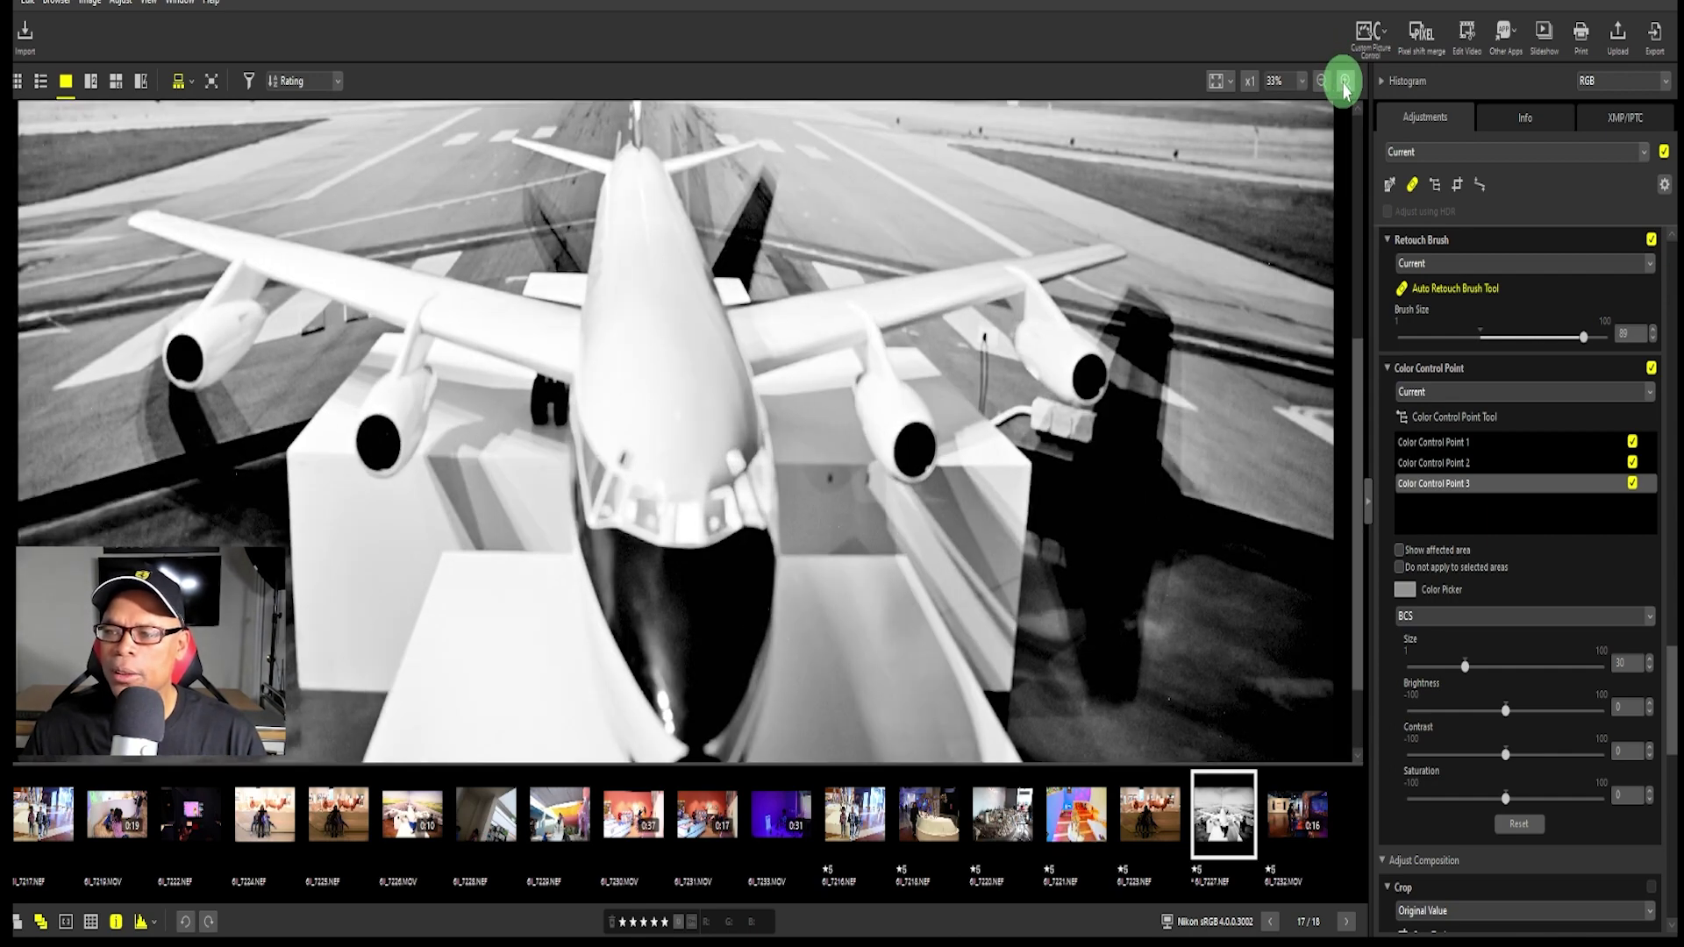
{"action": "left_click", "coordinate": [1345, 81]}
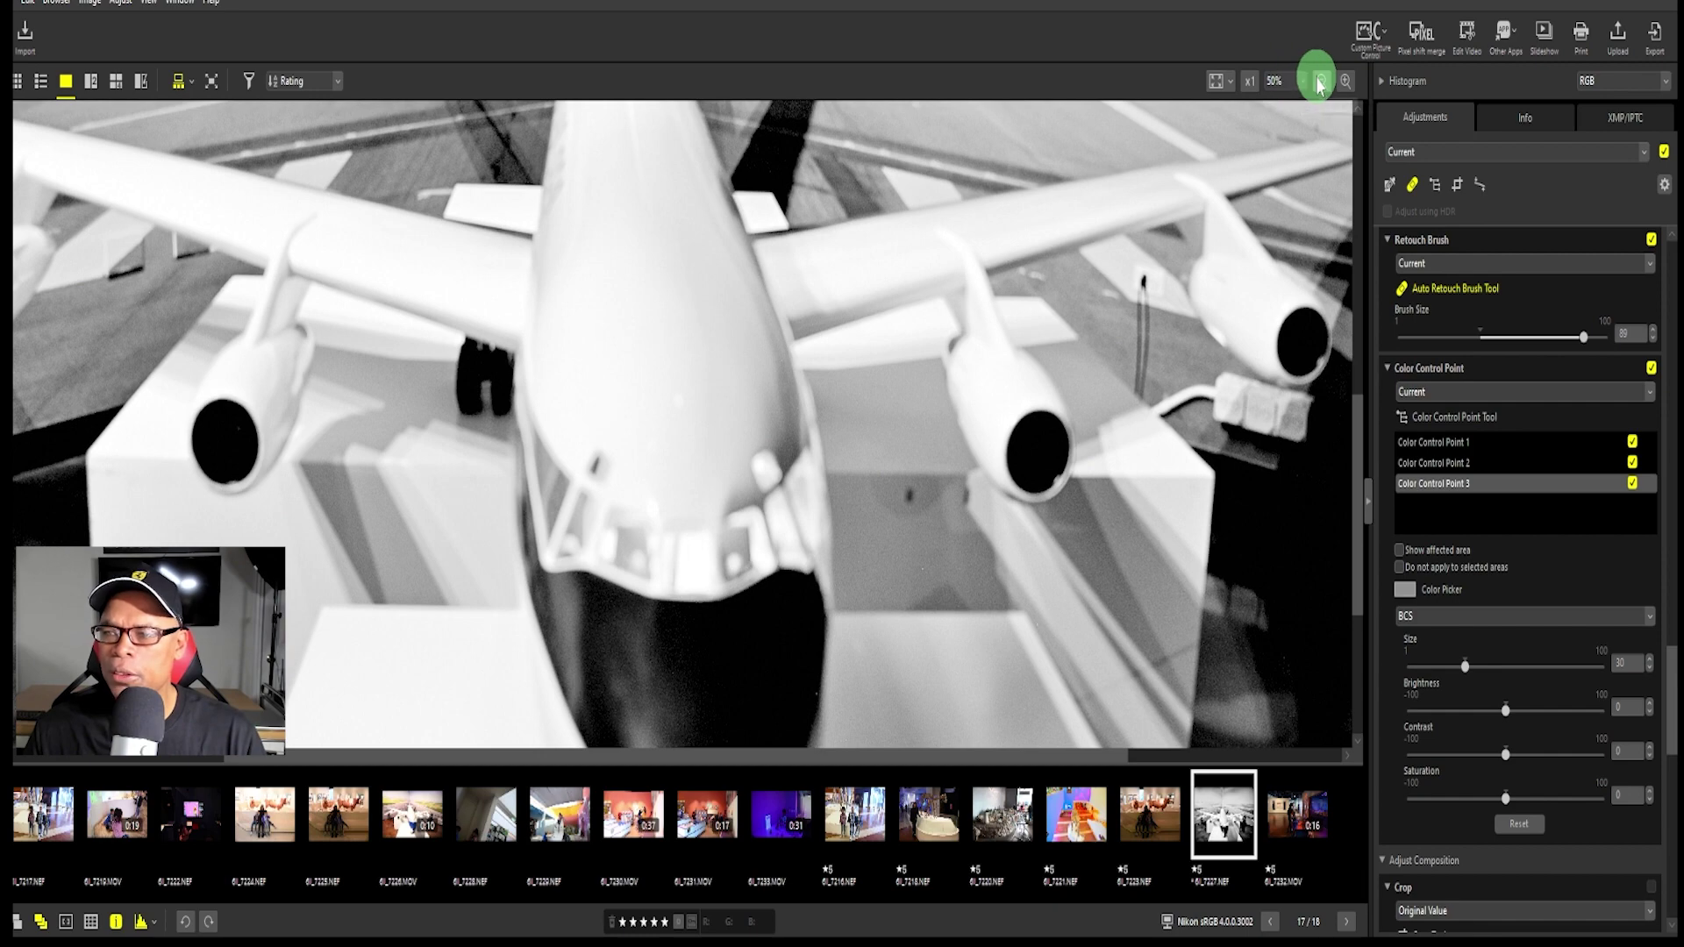
{"action": "left_click", "coordinate": [1319, 83]}
{"action": "left_click", "coordinate": [1320, 83]}
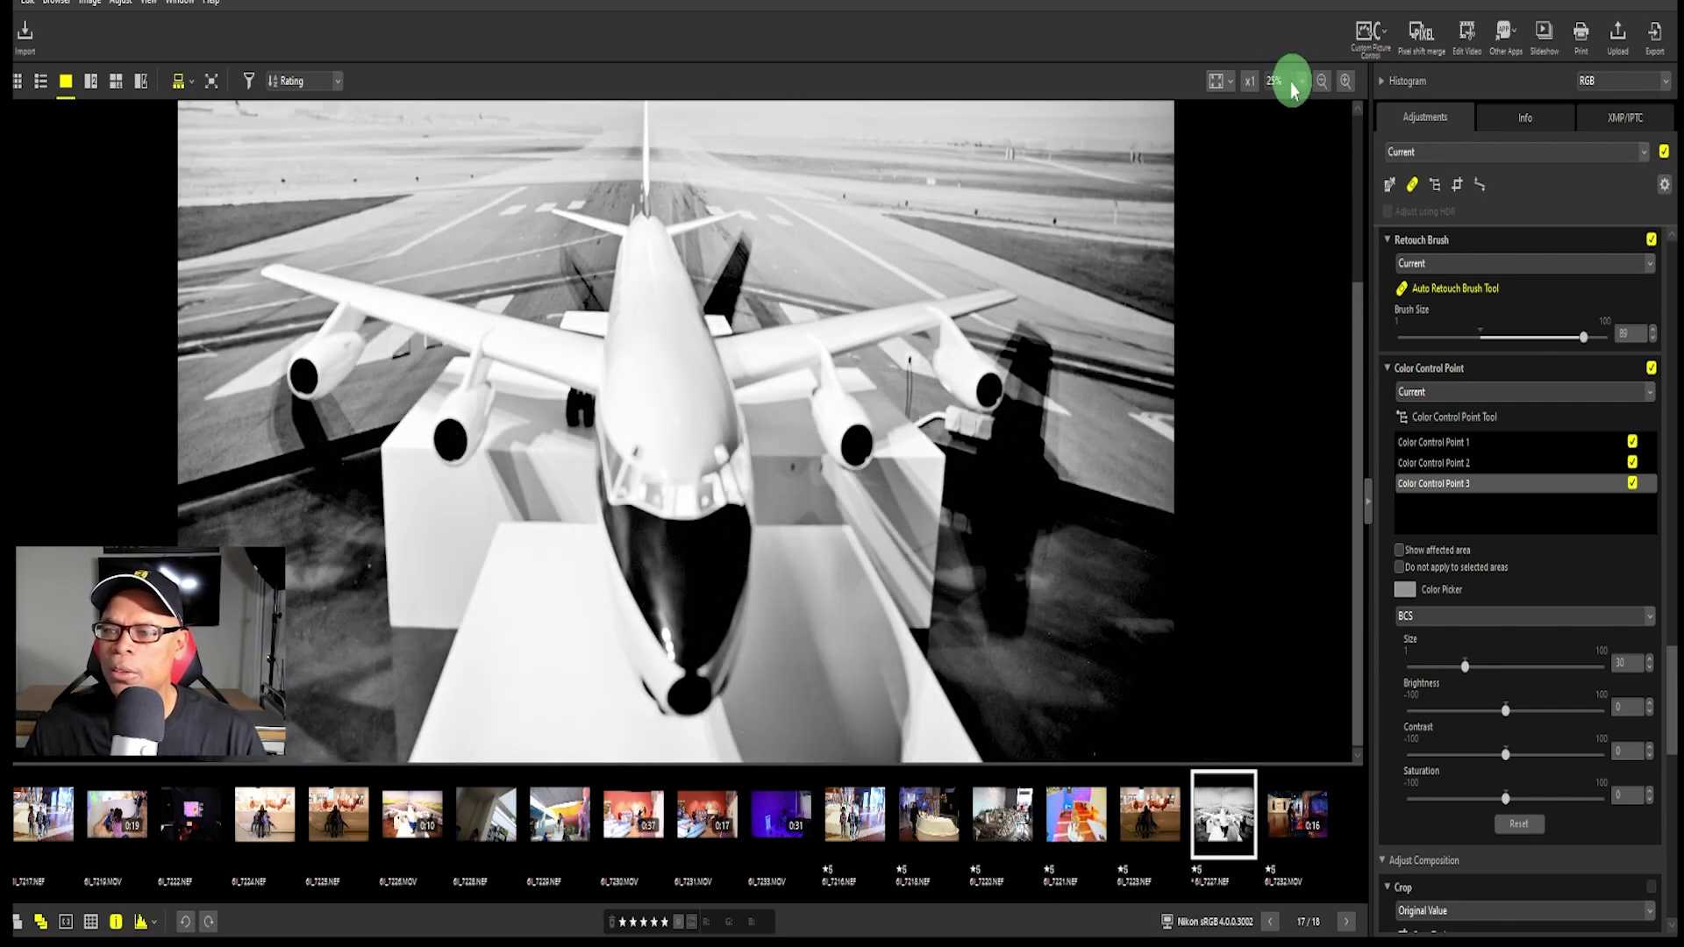
{"action": "left_click", "coordinate": [1251, 83]}
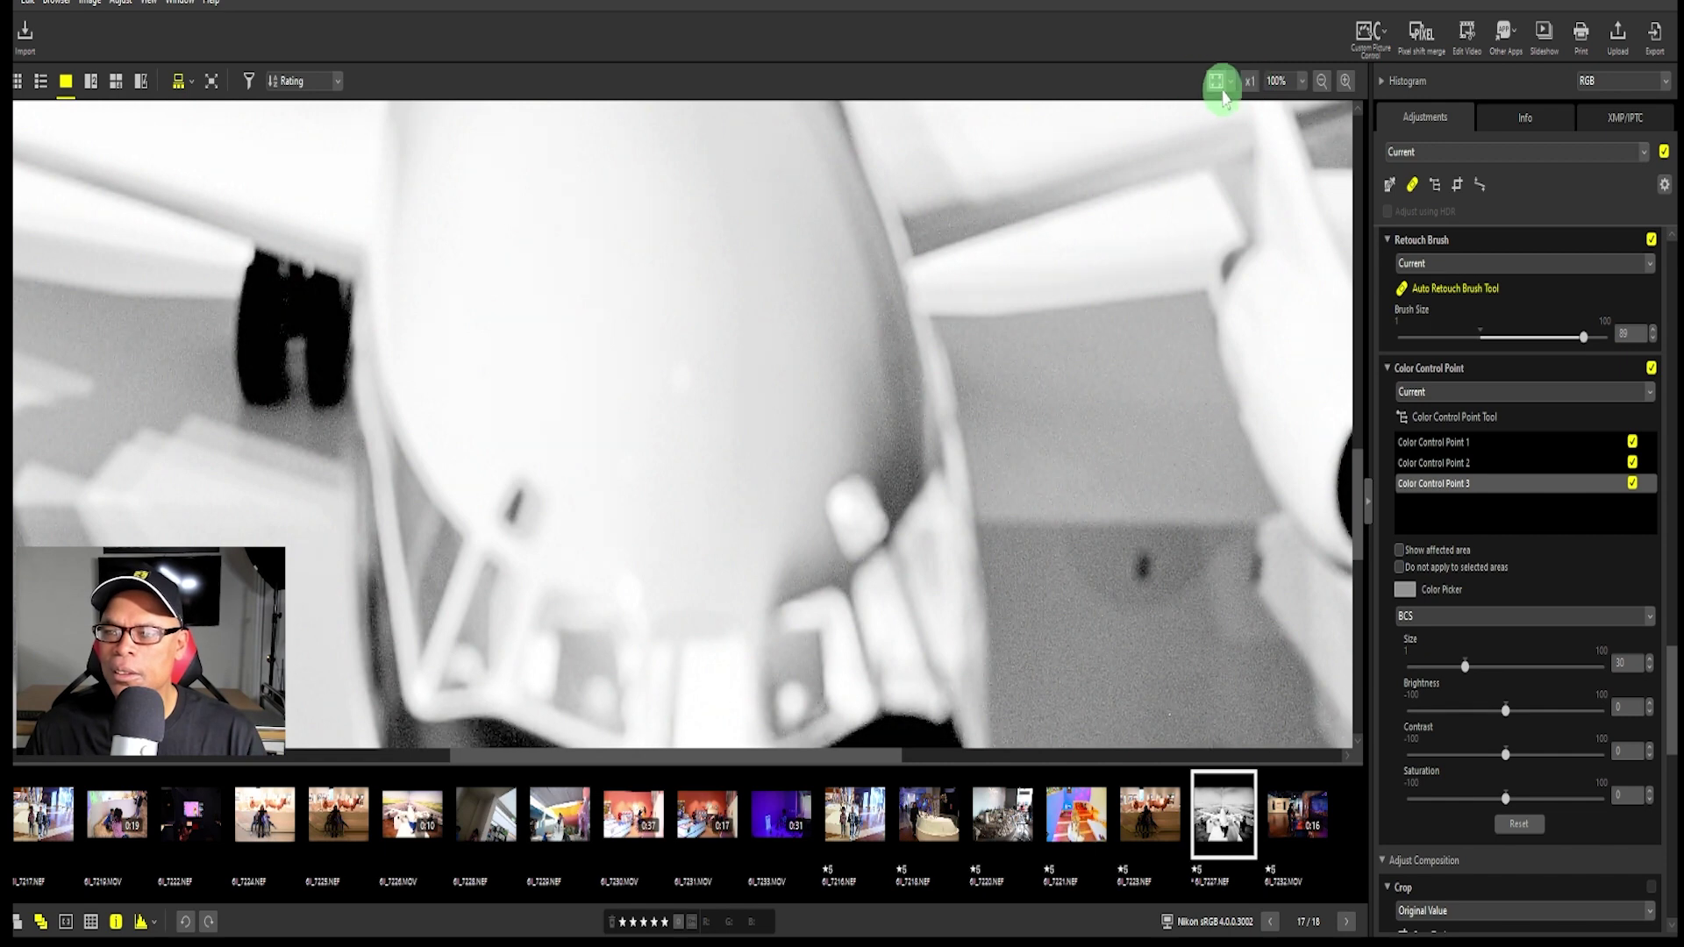
{"action": "left_click", "coordinate": [1218, 88]}
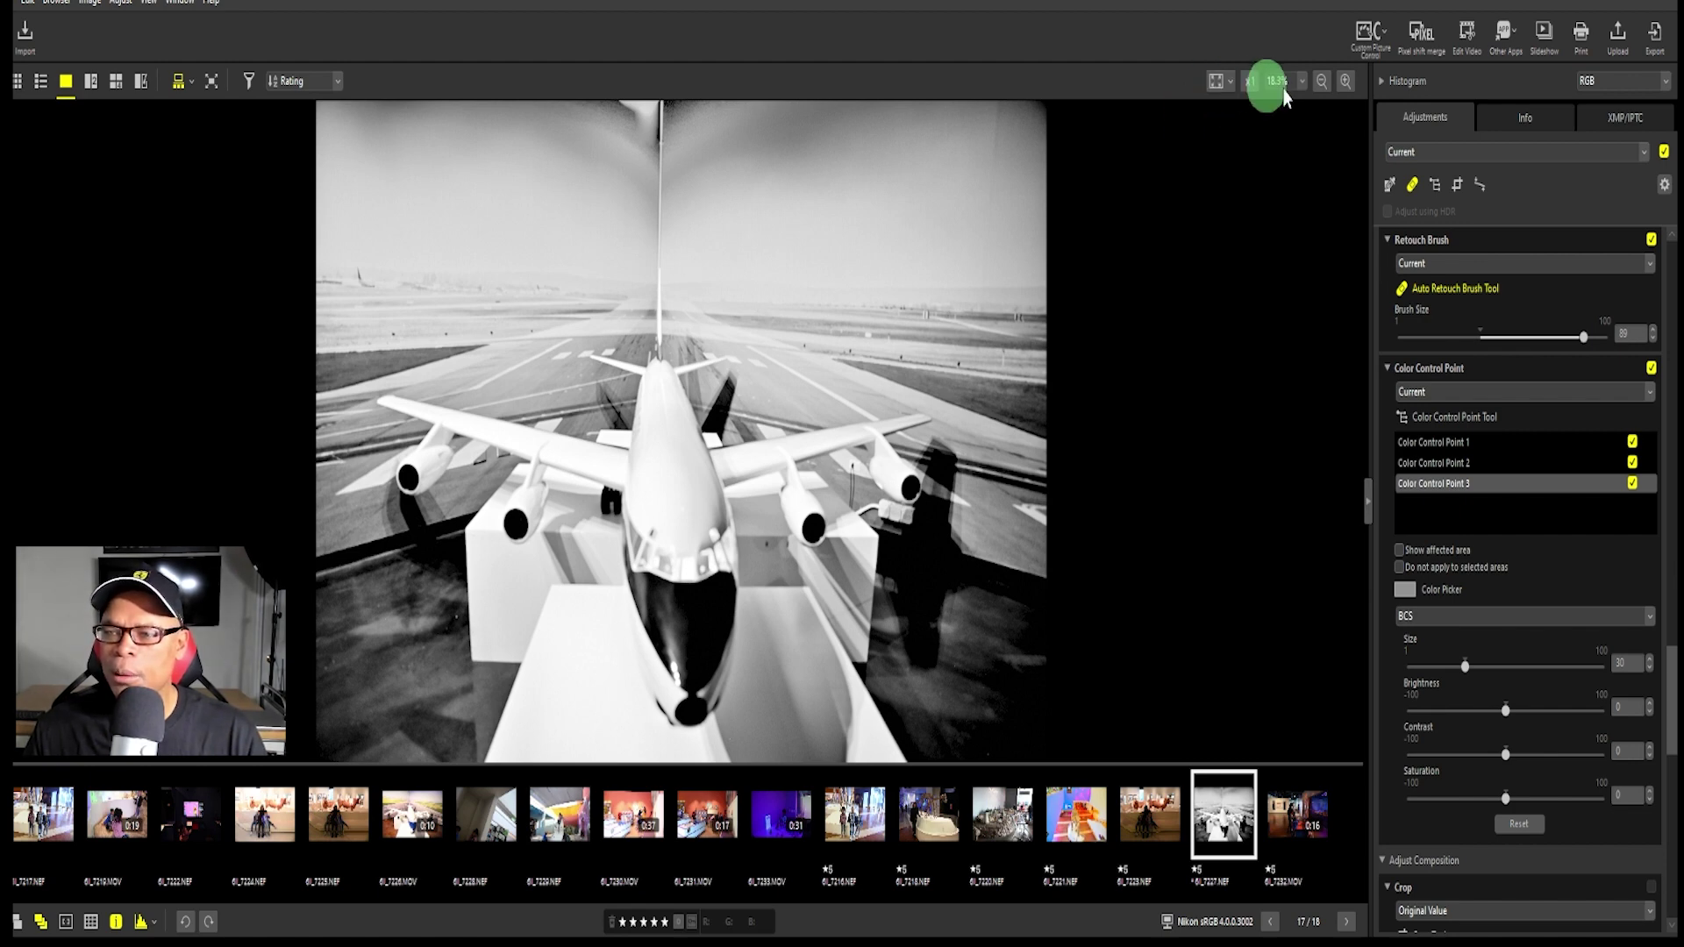
{"action": "left_click", "coordinate": [1346, 83]}
{"action": "left_click", "coordinate": [1345, 82]}
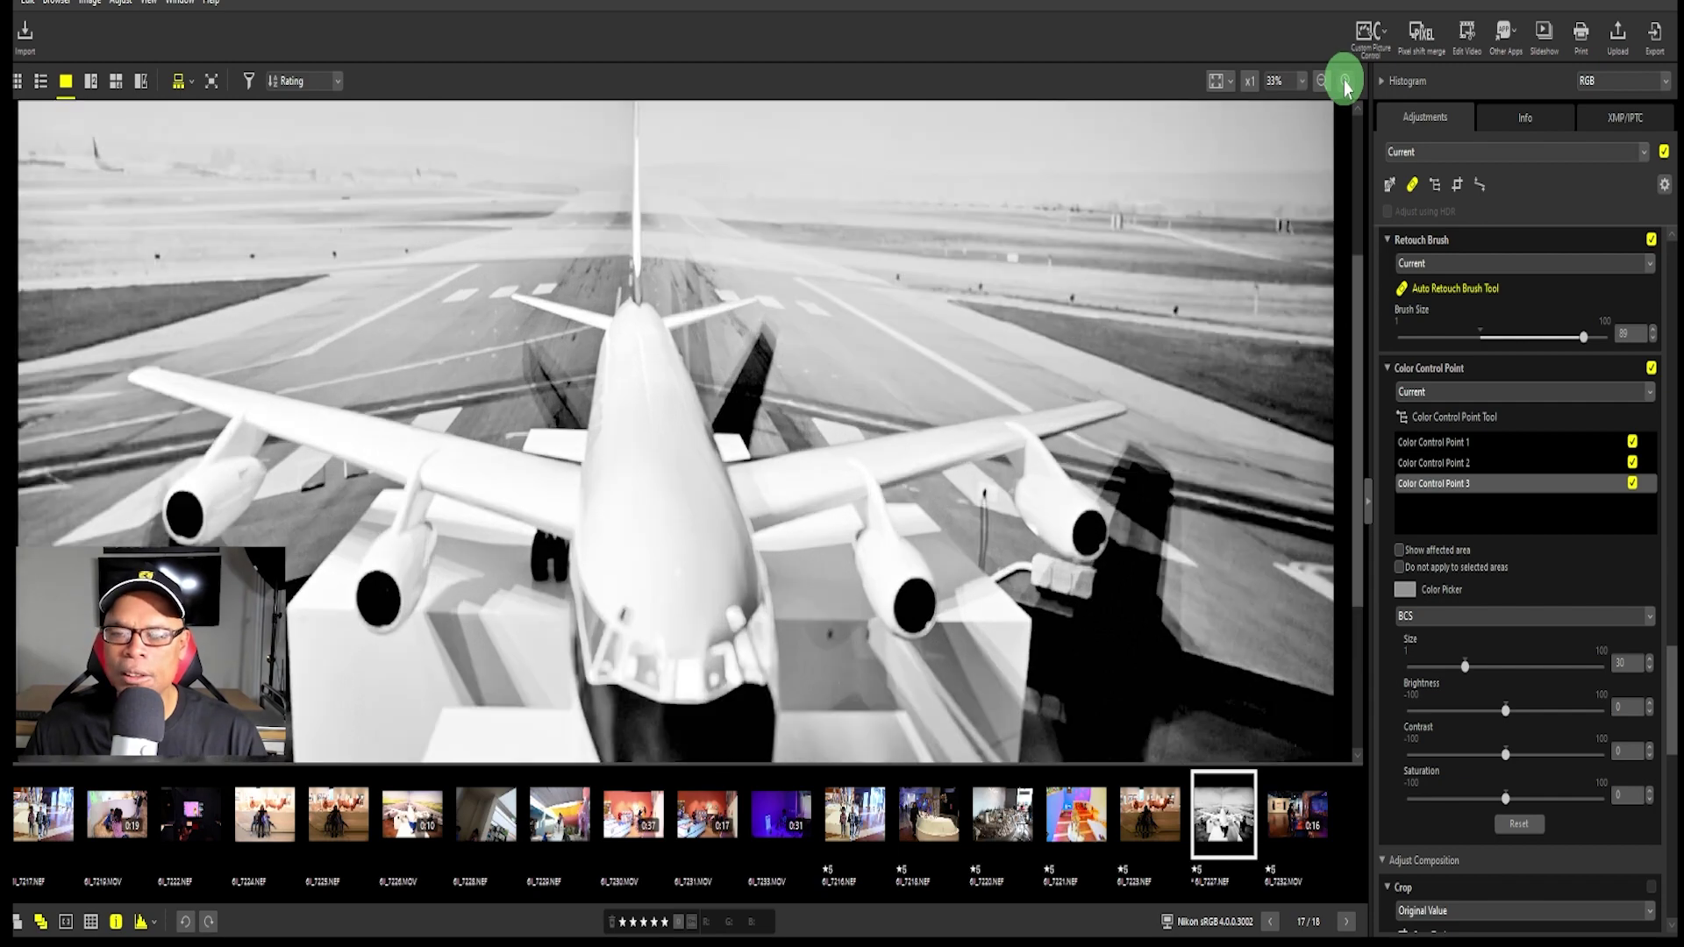
{"action": "left_click", "coordinate": [1345, 83]}
{"action": "left_click", "coordinate": [1345, 82]}
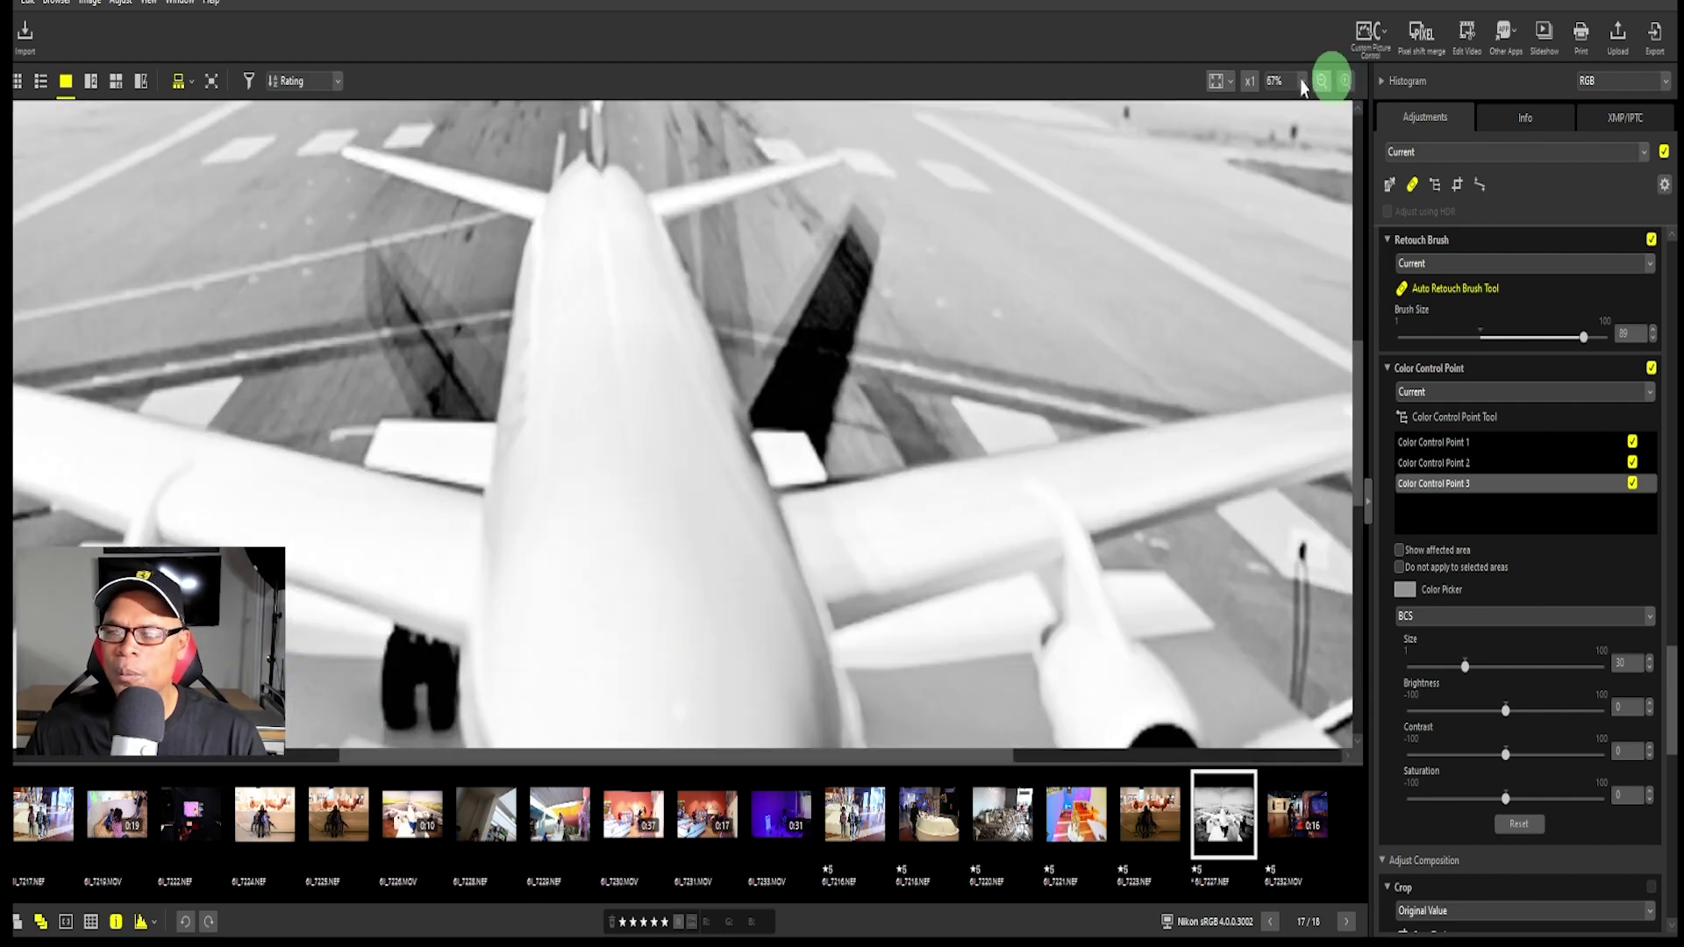
{"action": "left_click", "coordinate": [1219, 85]}
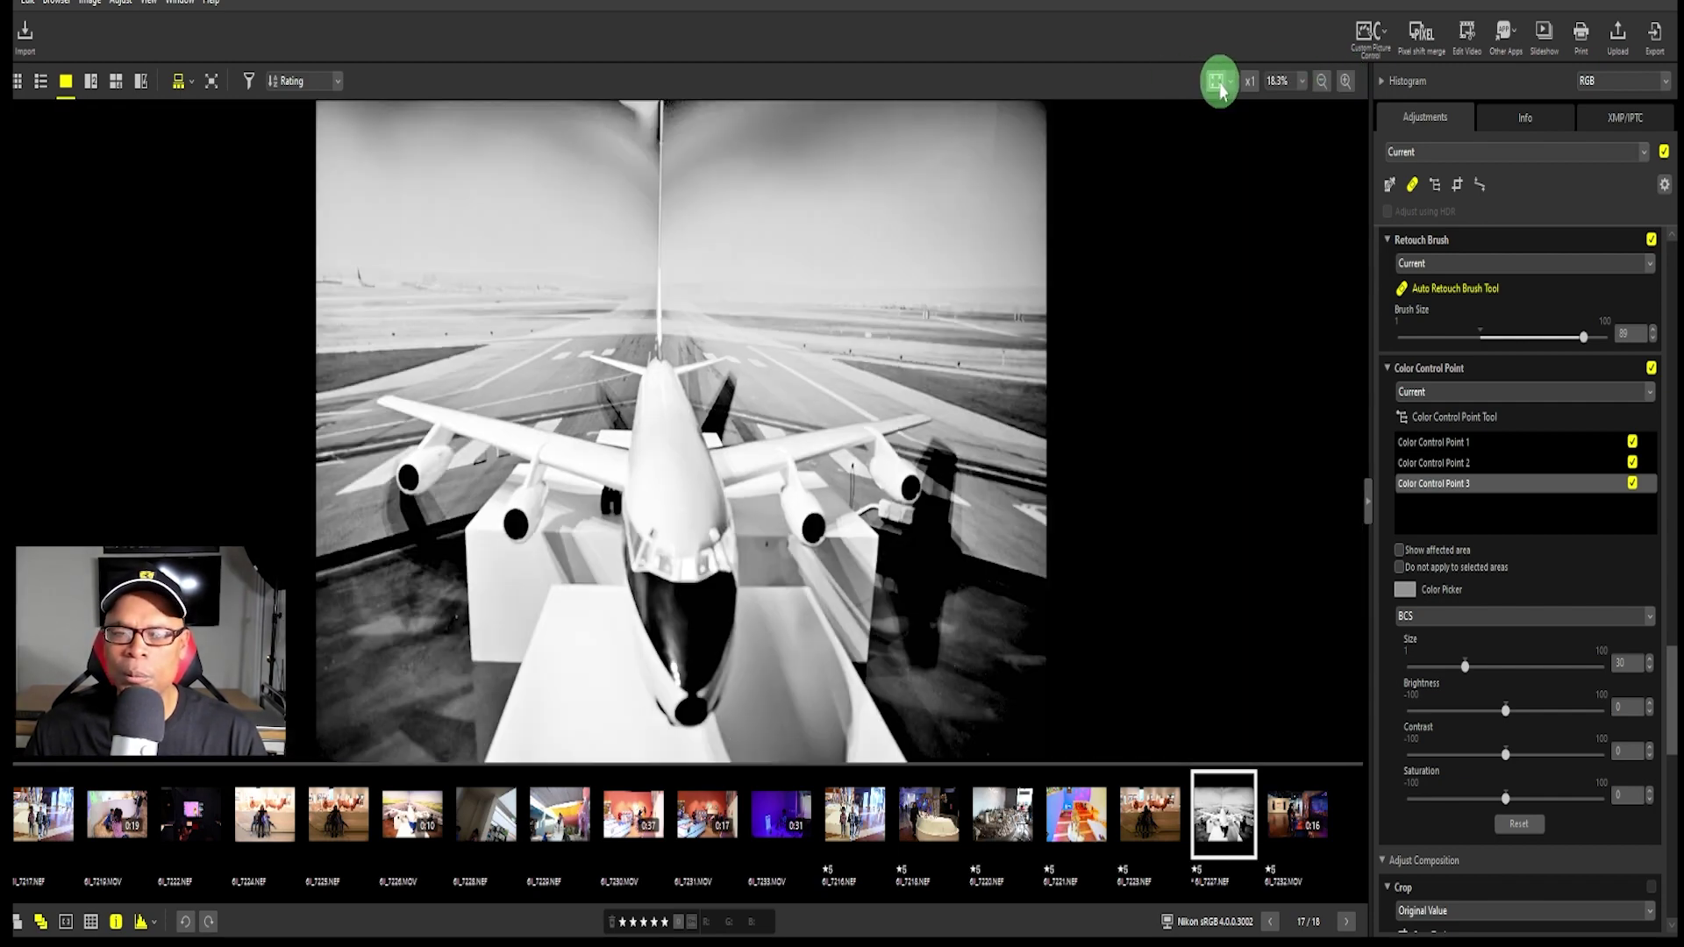
{"action": "left_click", "coordinate": [179, 82]}
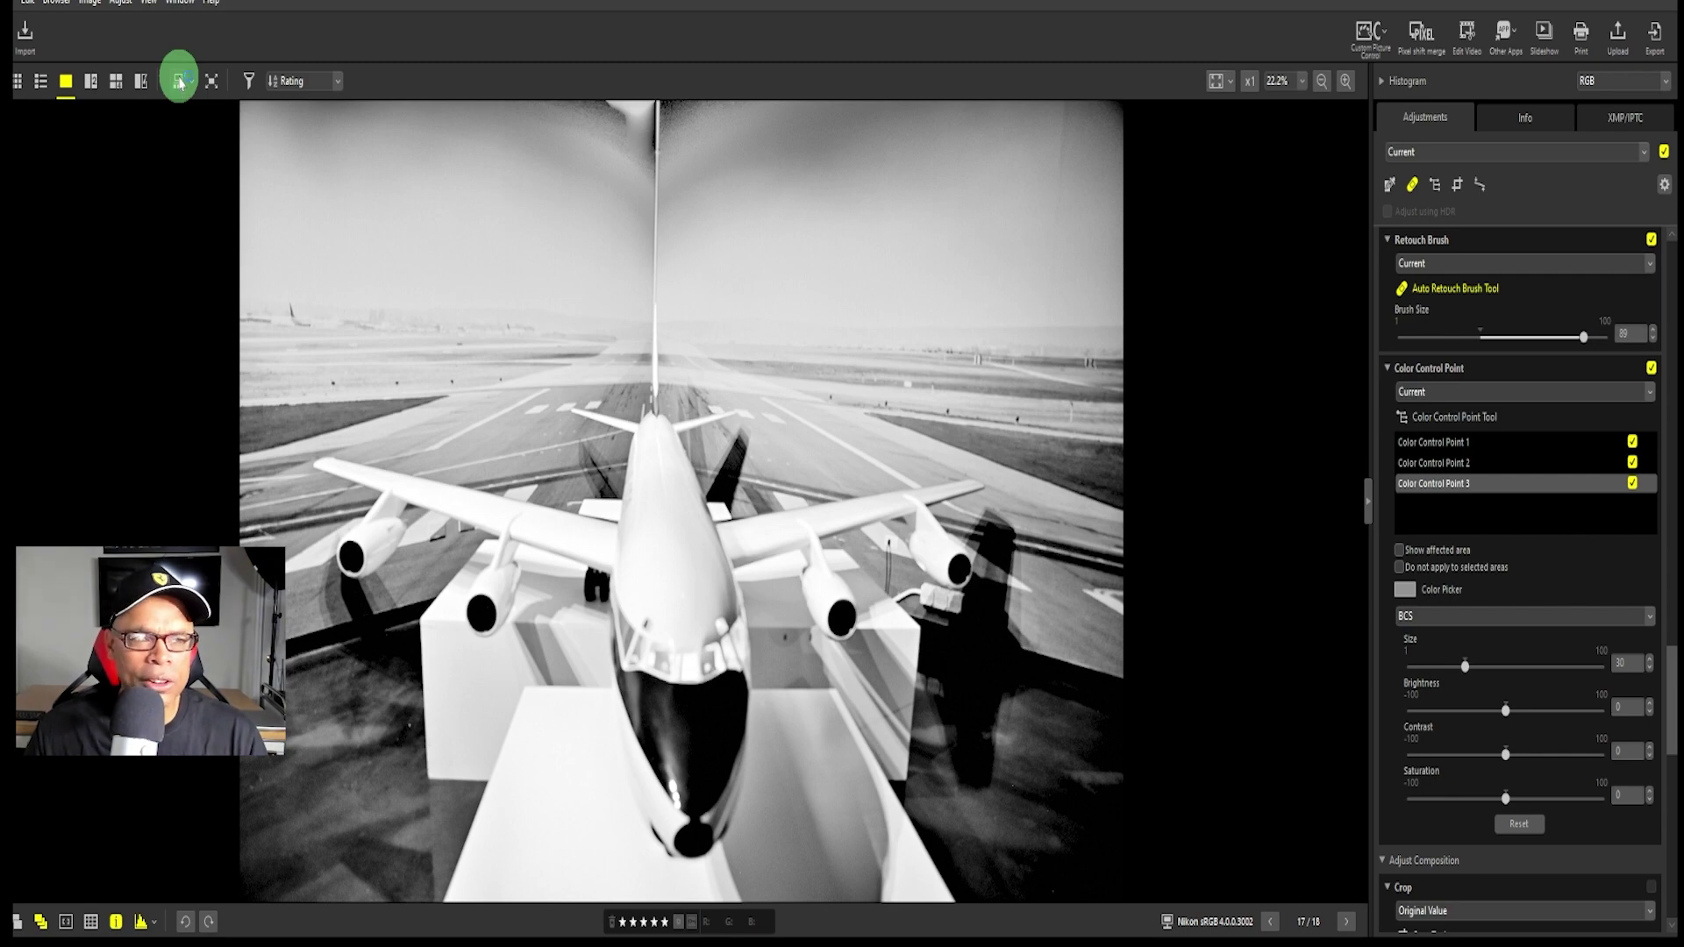
{"action": "left_click", "coordinate": [179, 83]}
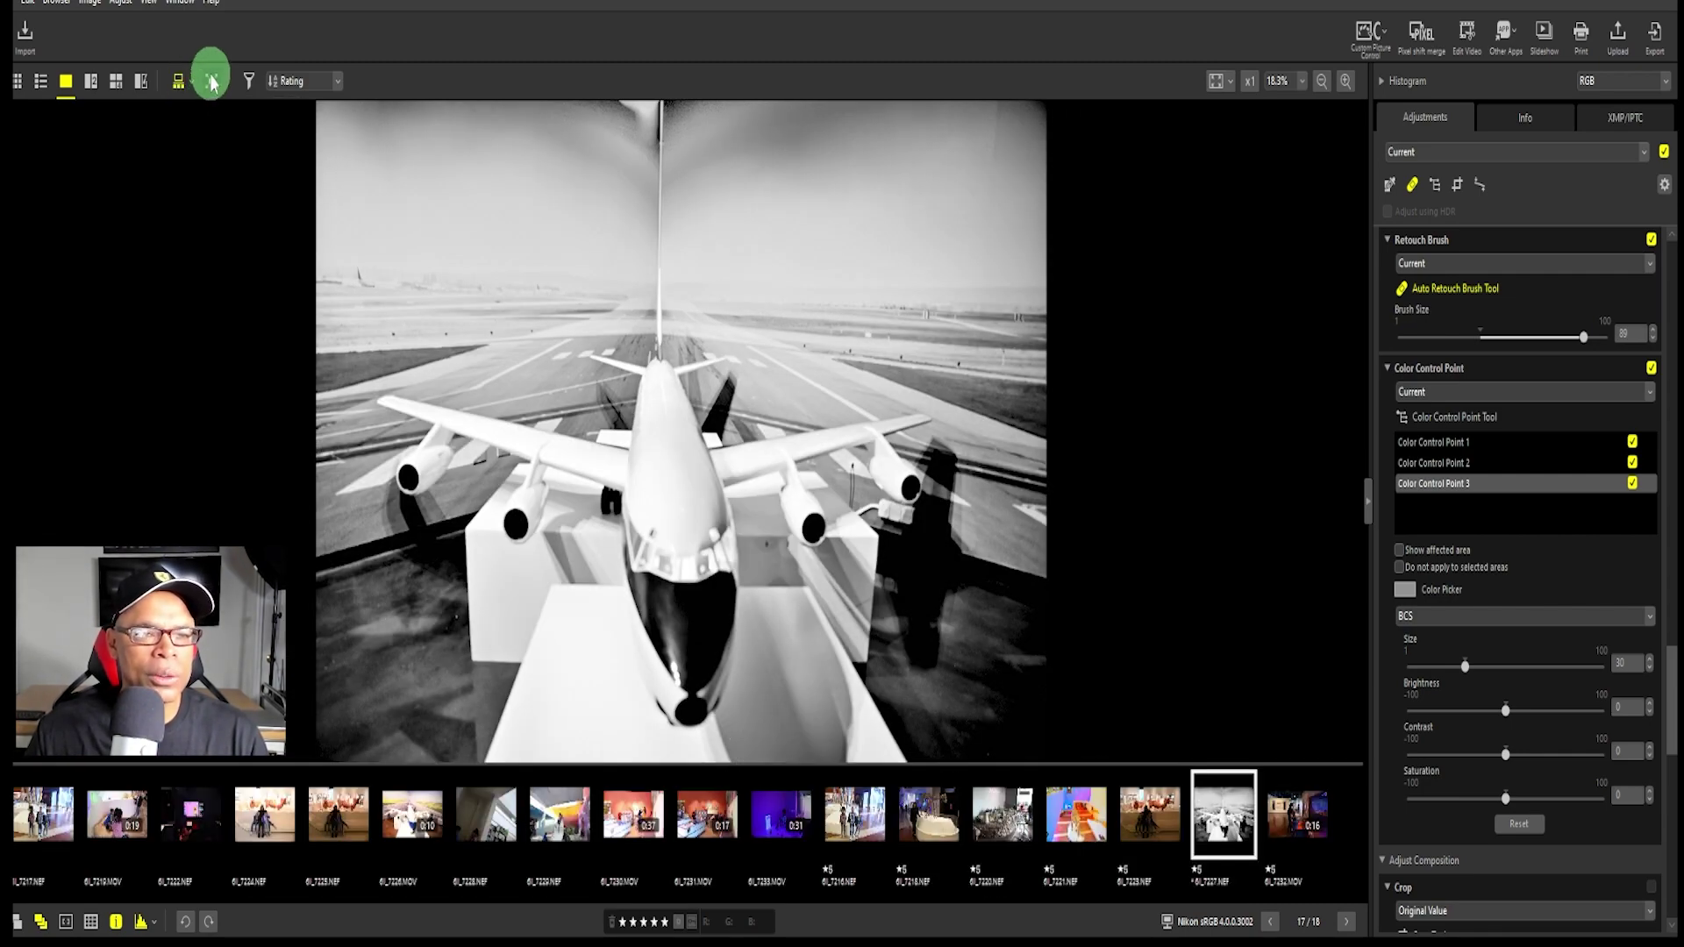
{"action": "left_click", "coordinate": [210, 82]}
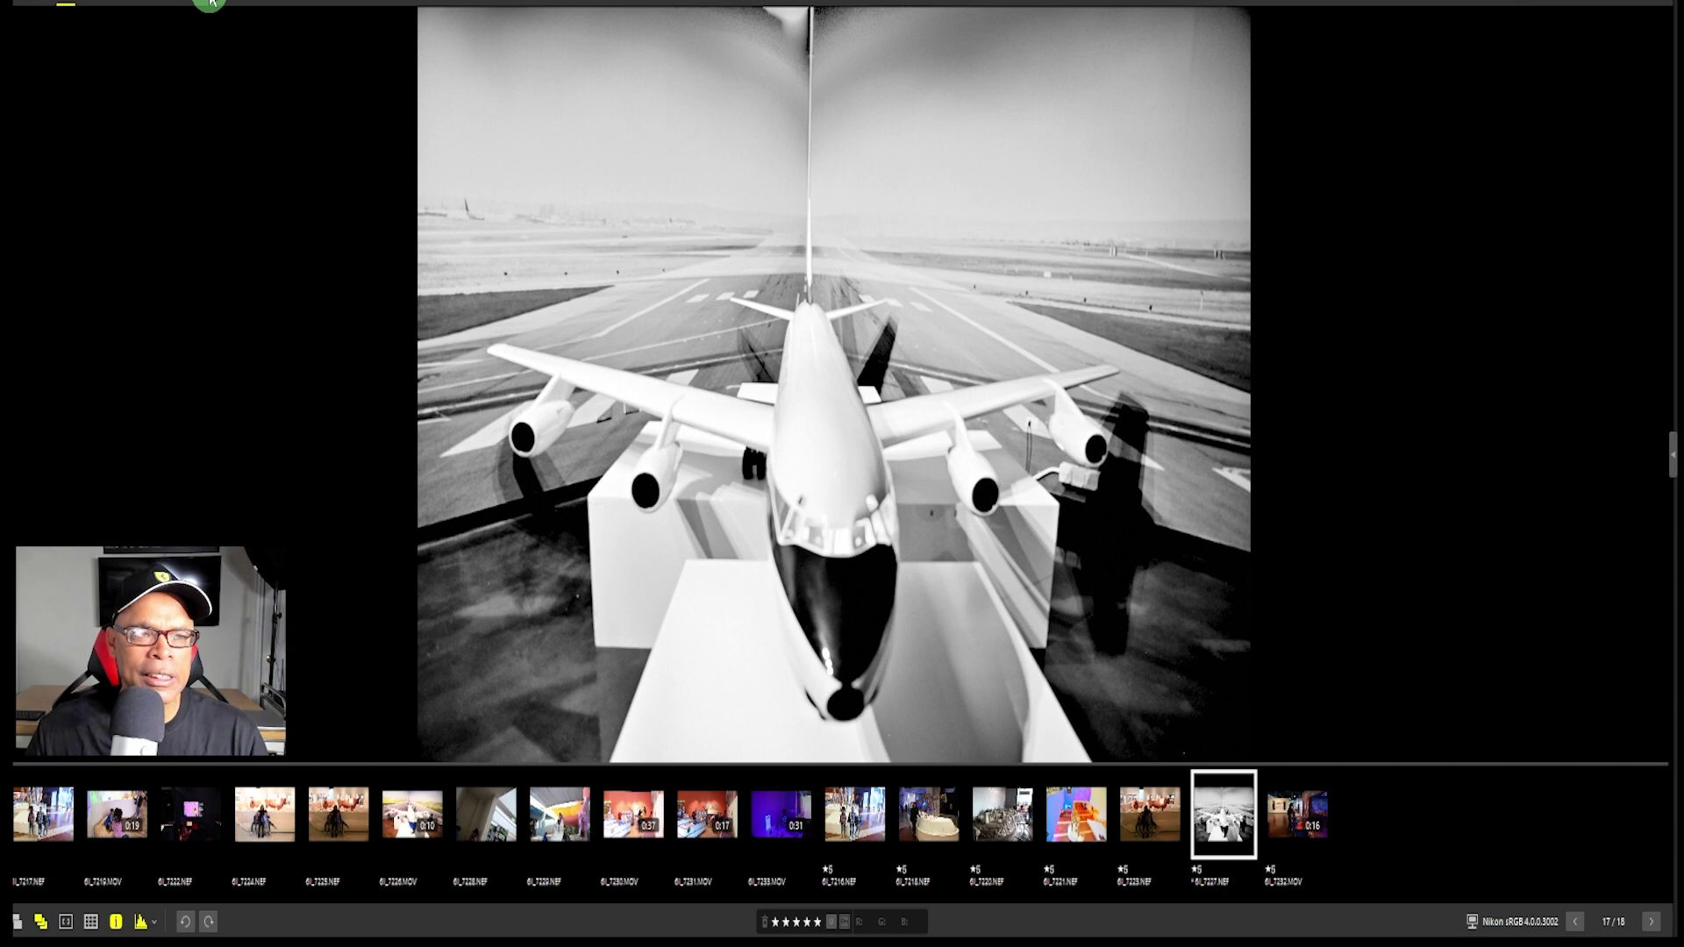
{"action": "left_click", "coordinate": [211, 3]}
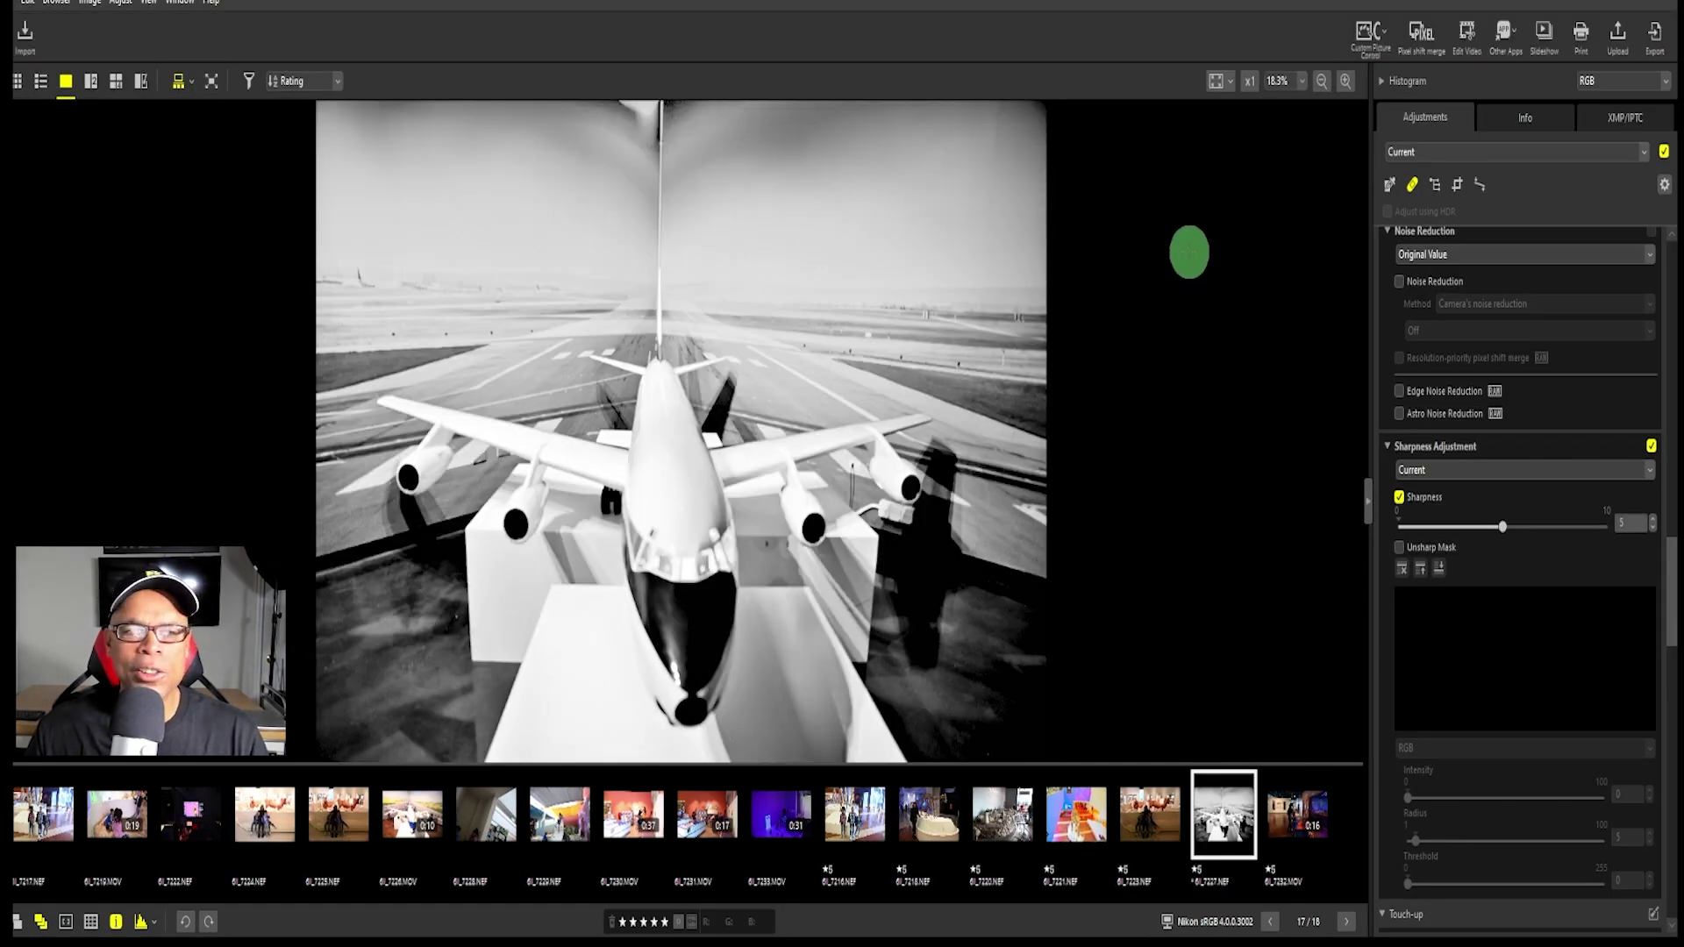
Step: Give the airplane photo a ★3 rating from its thumbnail rating label
{"action": "left_click", "coordinate": [338, 82]}
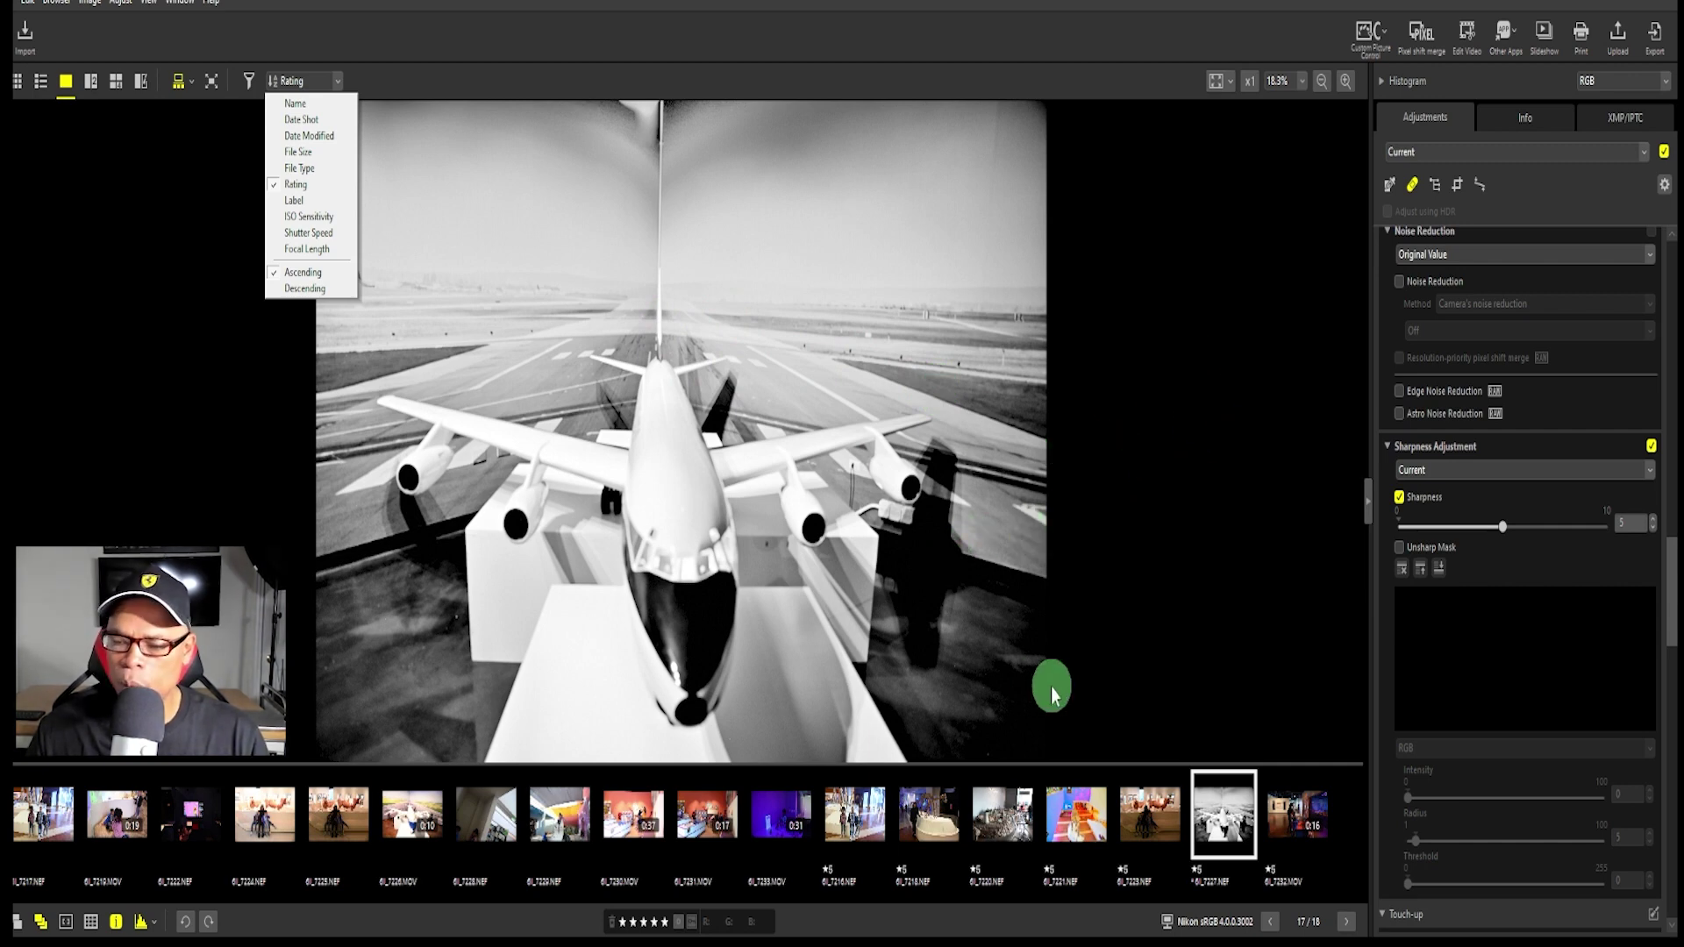
{"action": "left_click", "coordinate": [1198, 871]}
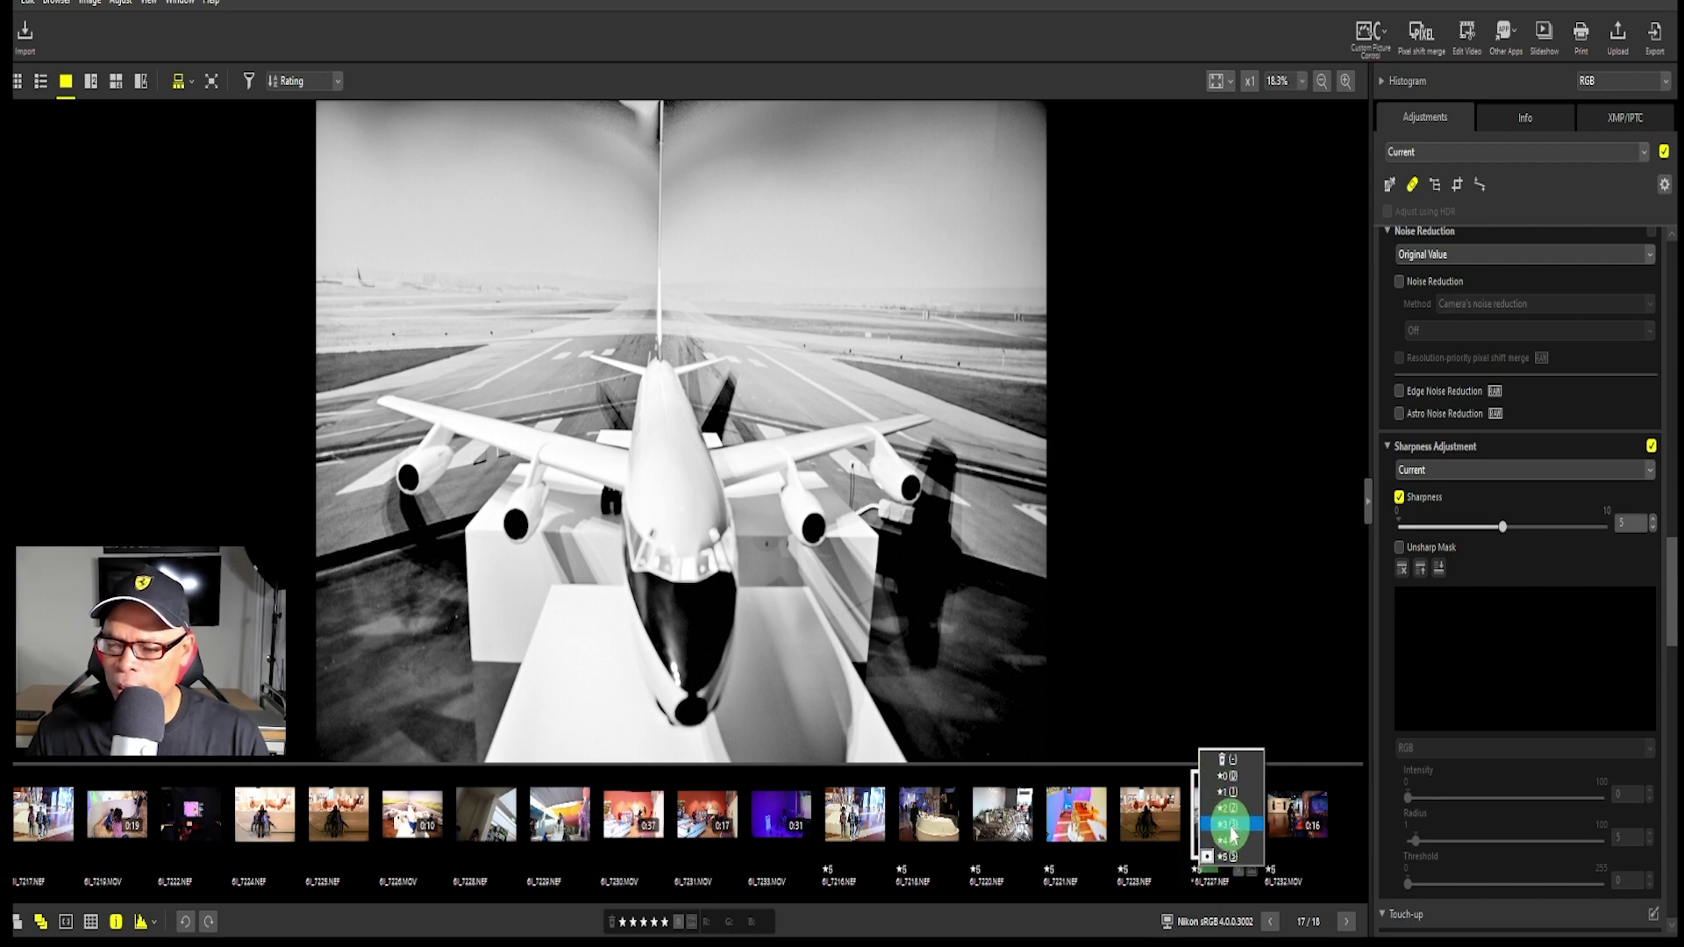
{"action": "left_click", "coordinate": [1227, 824]}
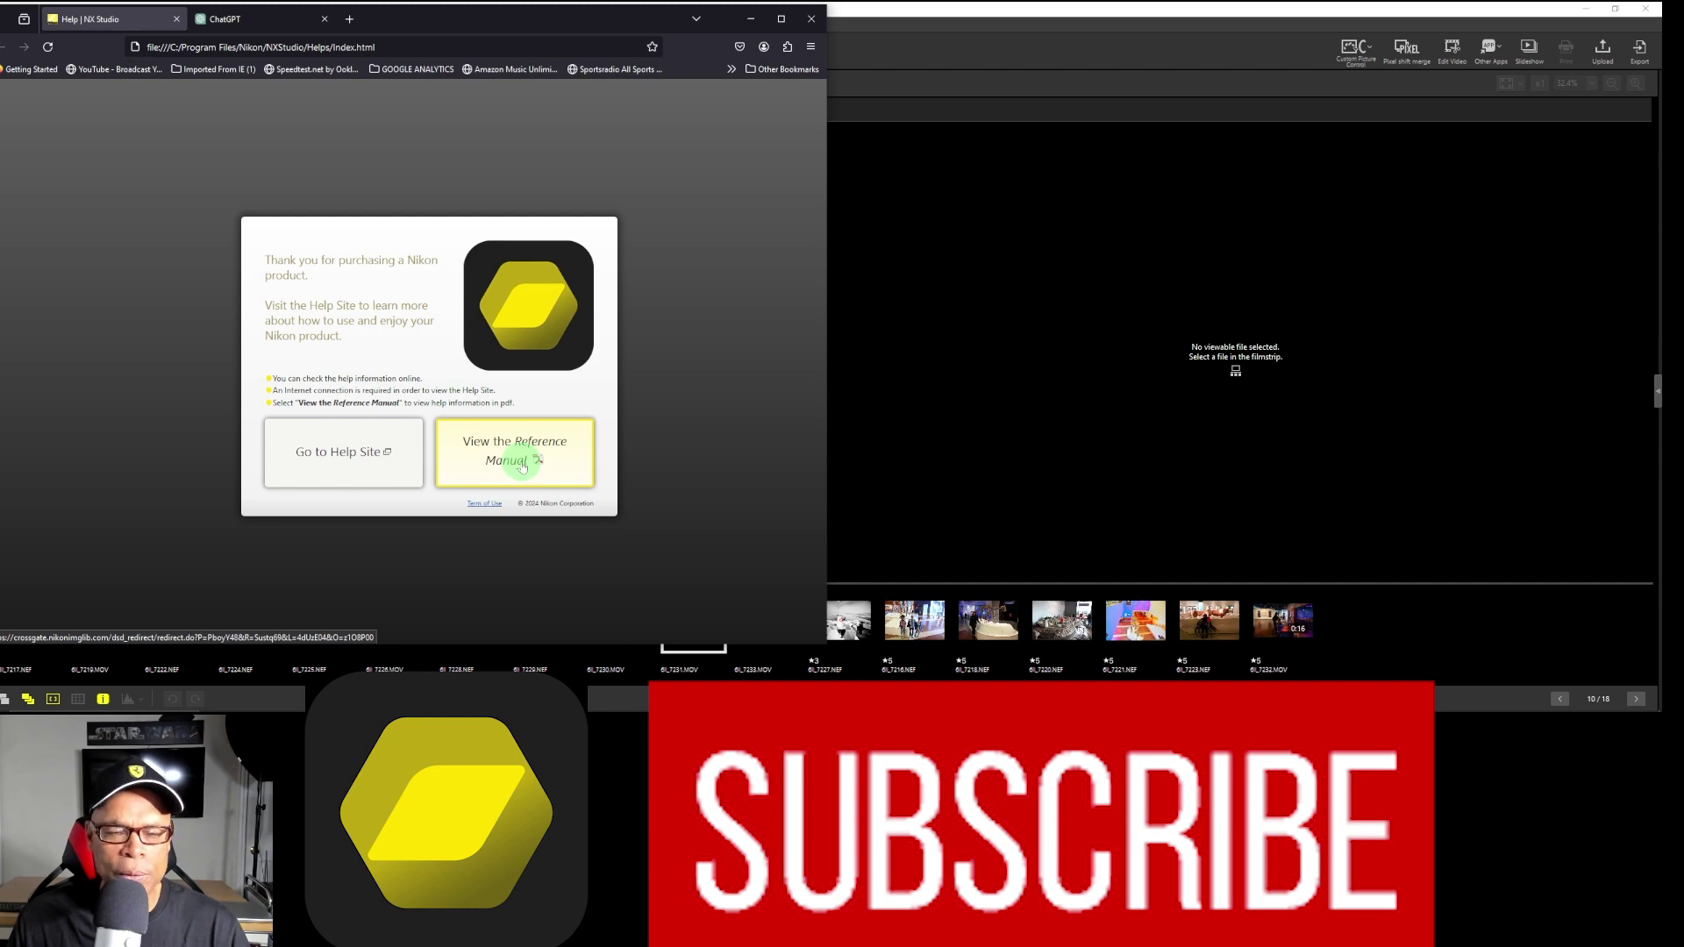
Step: Open the online NX Studio Help site and browse its table of contents down to Menu List
{"action": "left_click", "coordinate": [399, 464]}
{"action": "scroll", "coordinate": [370, 446], "scroll_direction": "down", "scroll_amount": 5}
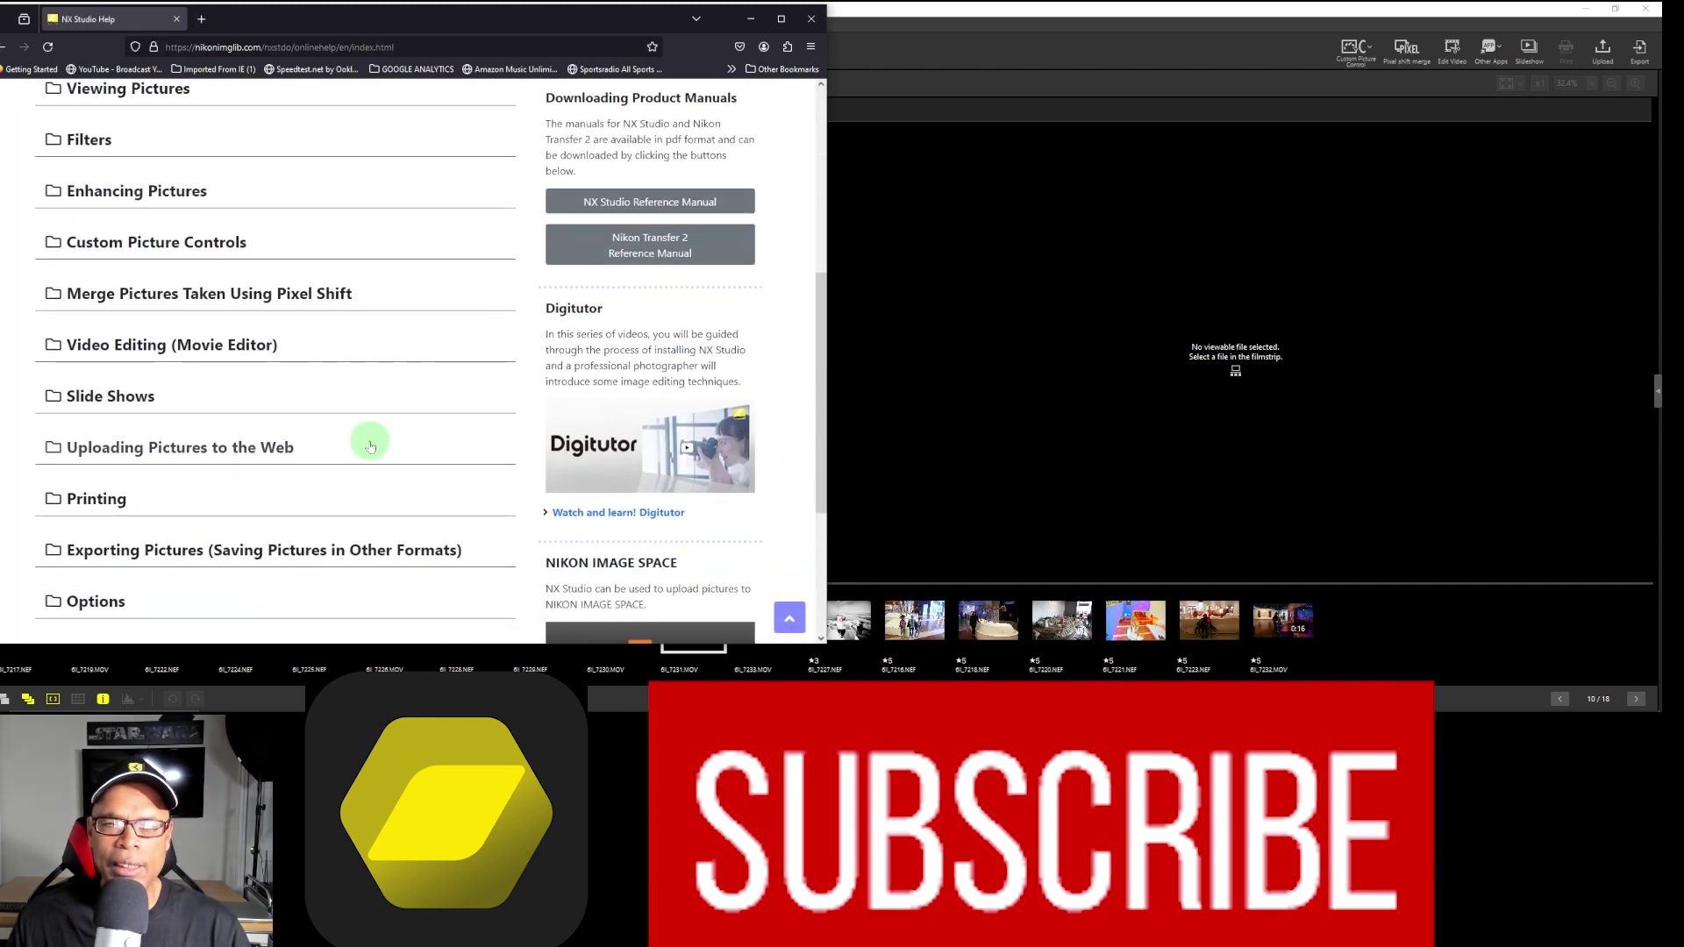
{"action": "scroll", "coordinate": [371, 446], "scroll_direction": "down", "scroll_amount": 1}
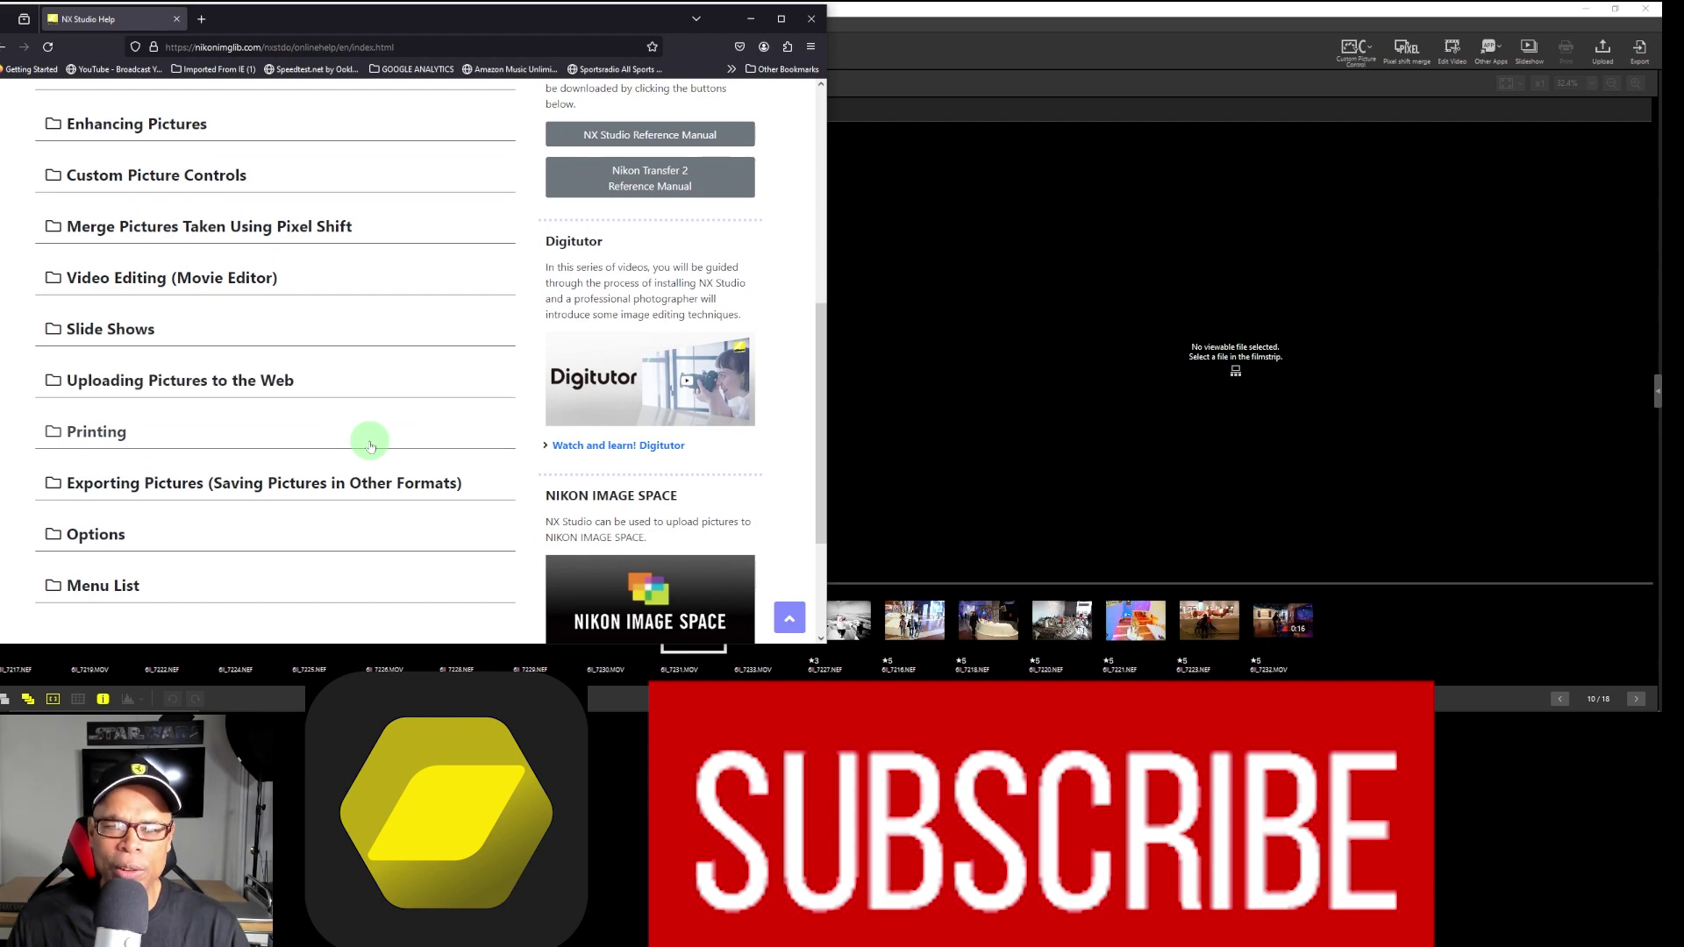
{"action": "scroll", "coordinate": [370, 446], "scroll_direction": "down", "scroll_amount": 1}
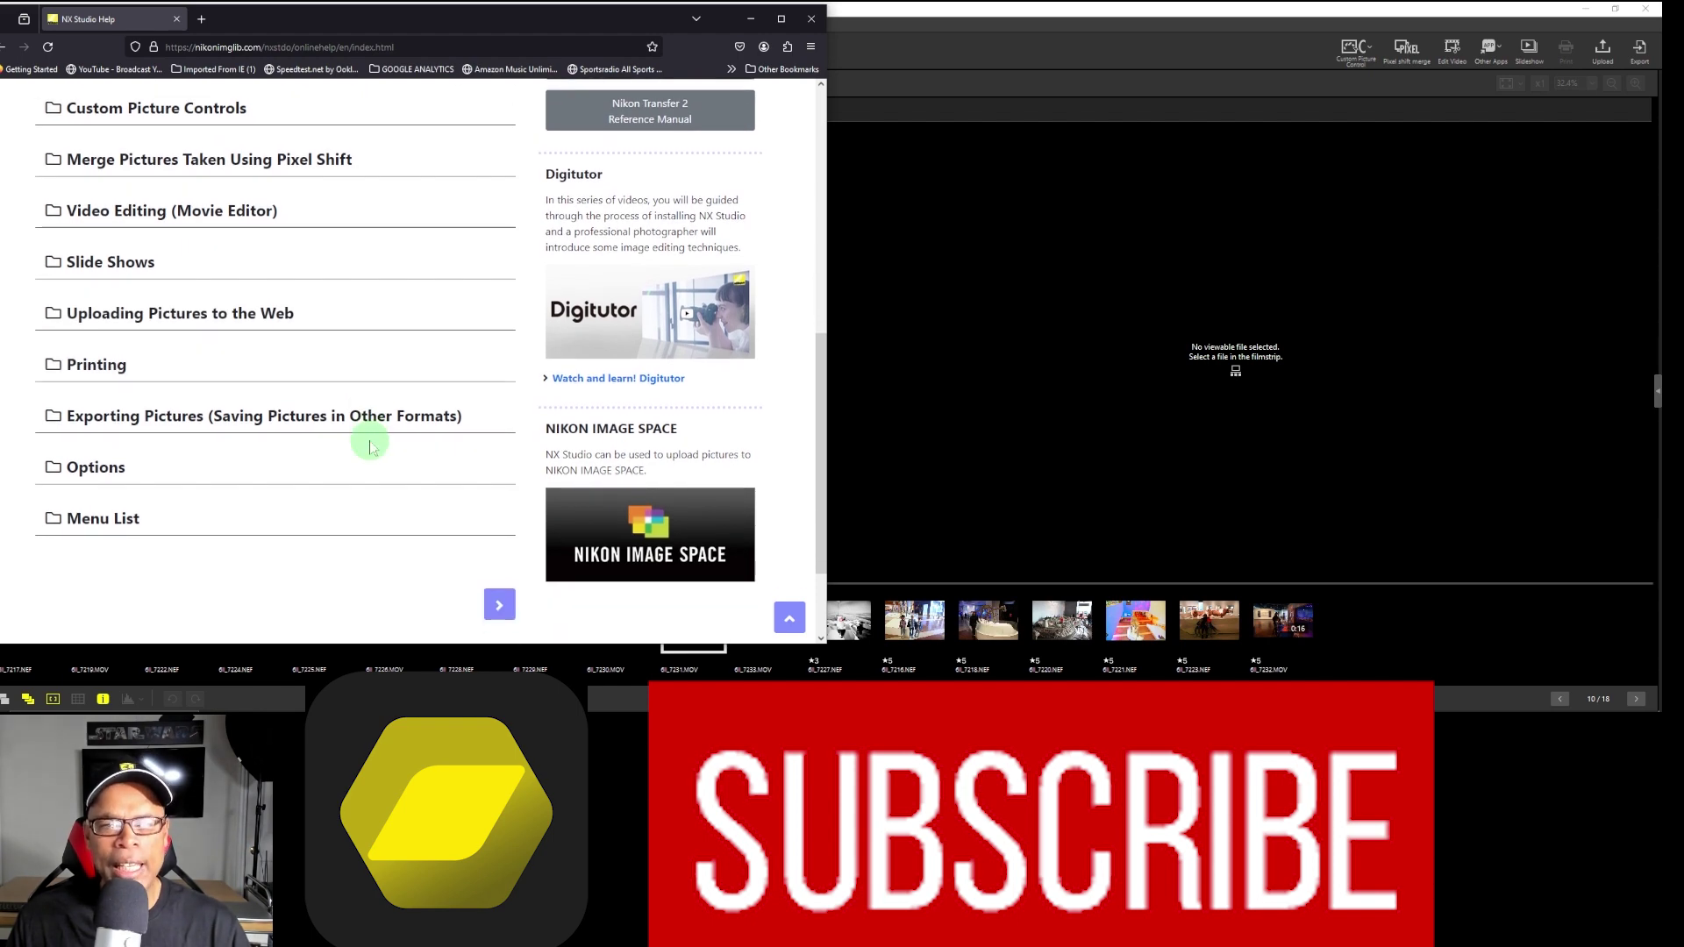
{"action": "scroll", "coordinate": [370, 446], "scroll_direction": "down", "scroll_amount": 1}
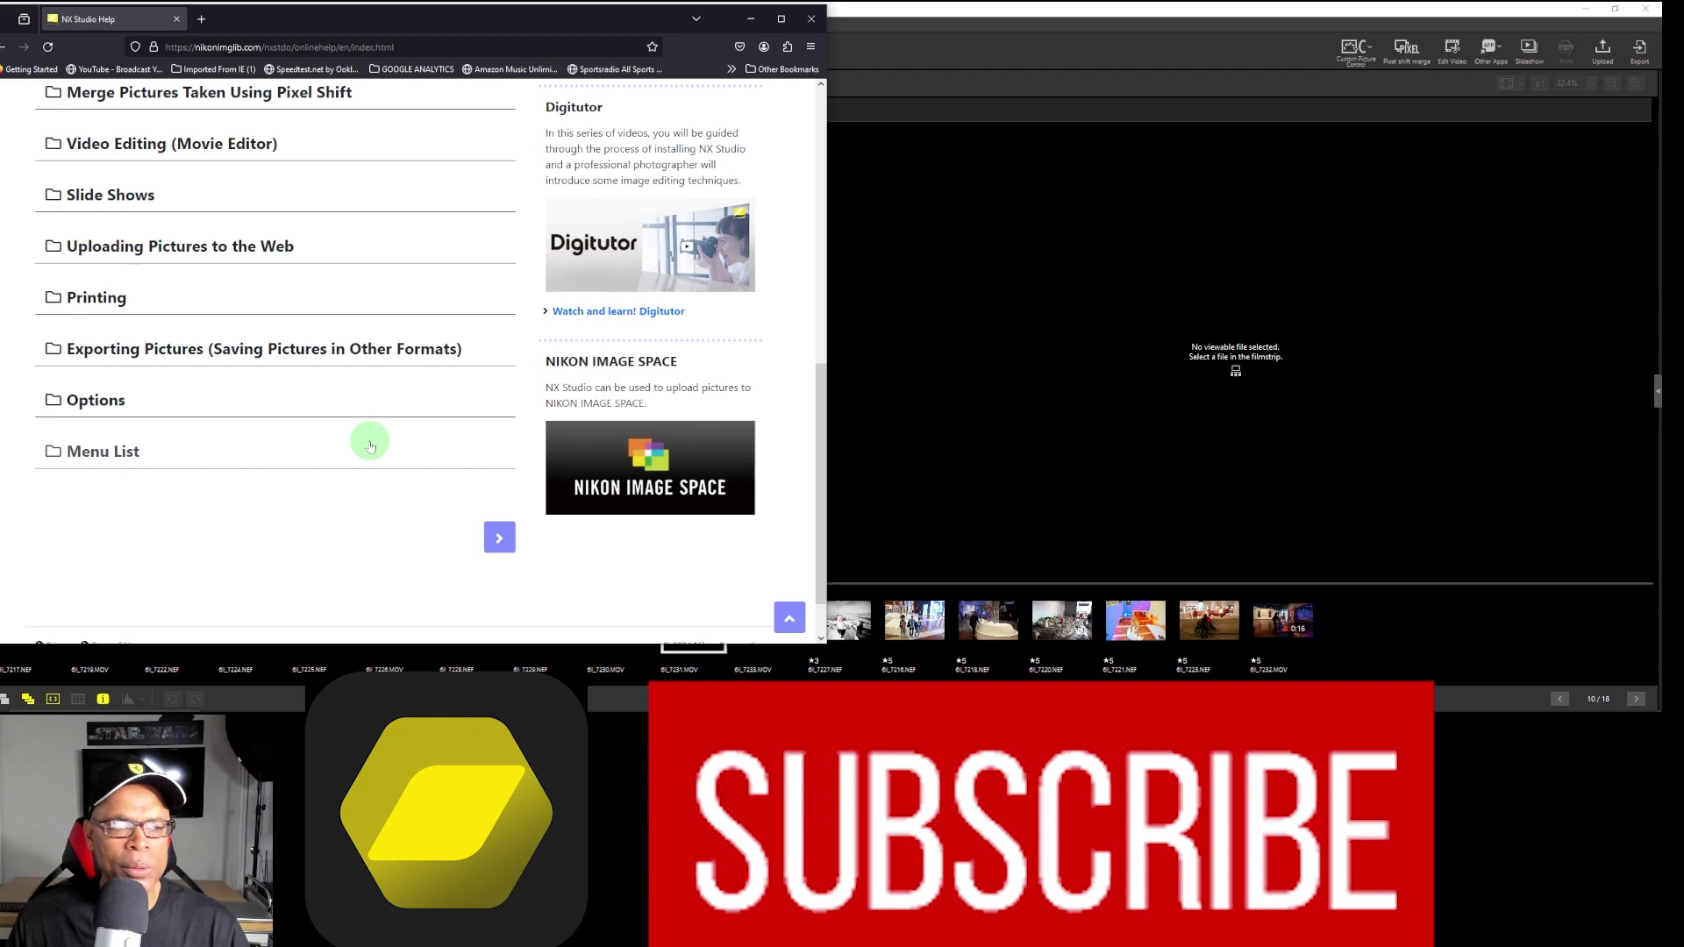
{"action": "scroll", "coordinate": [370, 445], "scroll_direction": "up", "scroll_amount": 6}
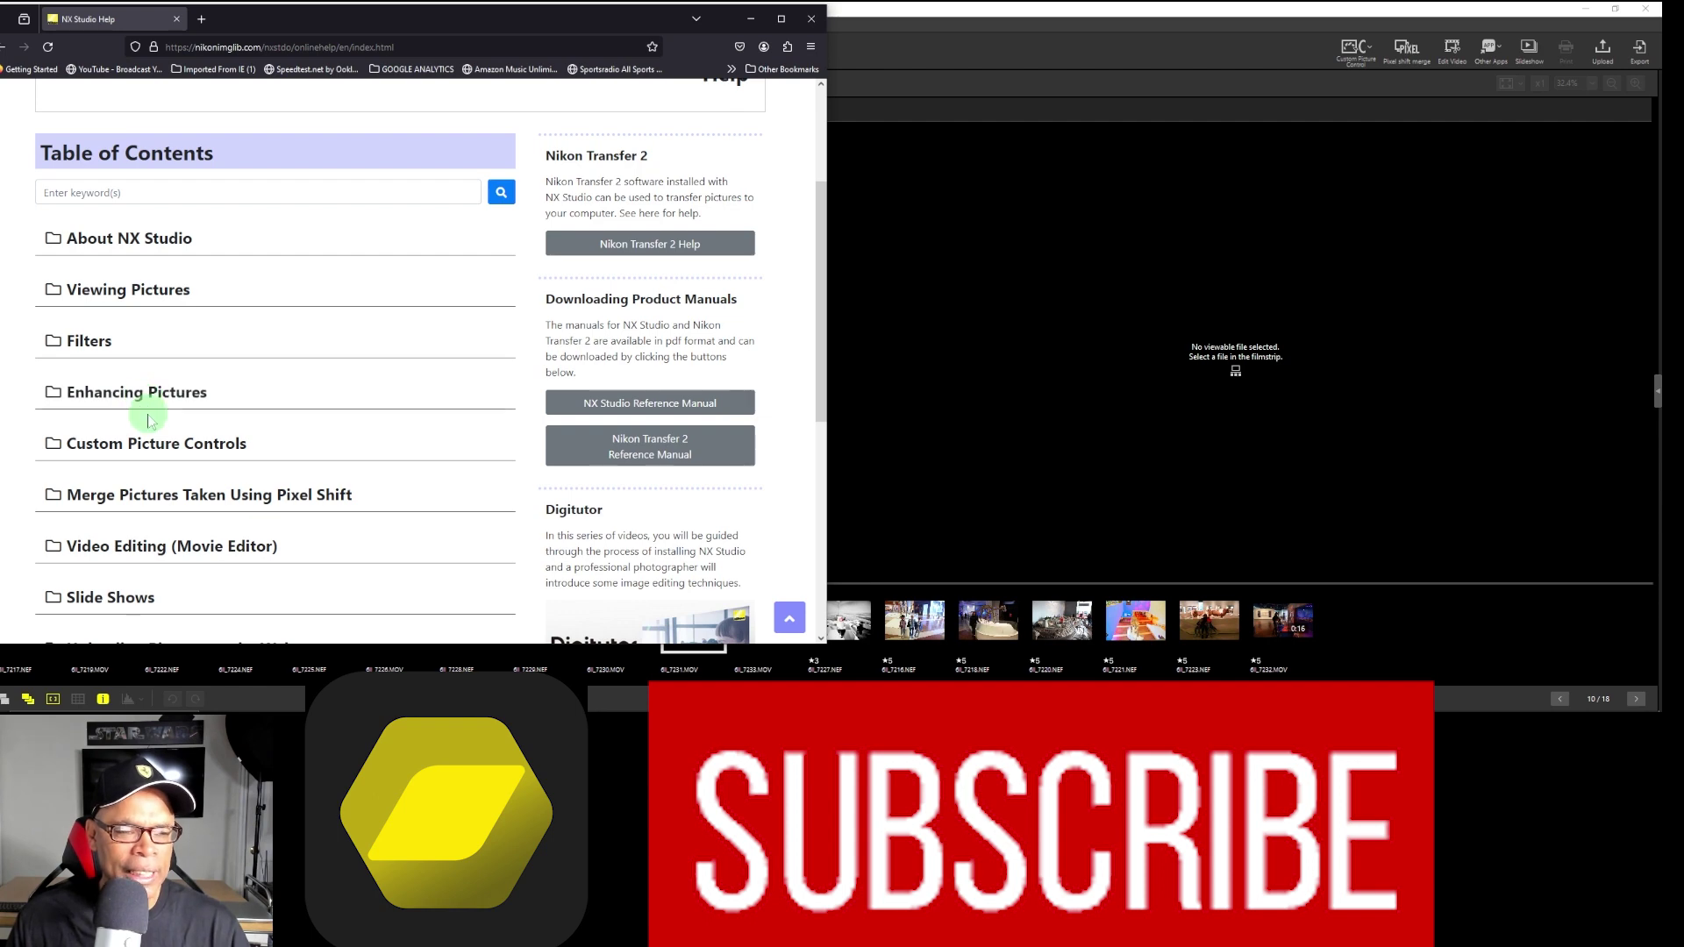
{"action": "scroll", "coordinate": [153, 443], "scroll_direction": "down", "scroll_amount": 3}
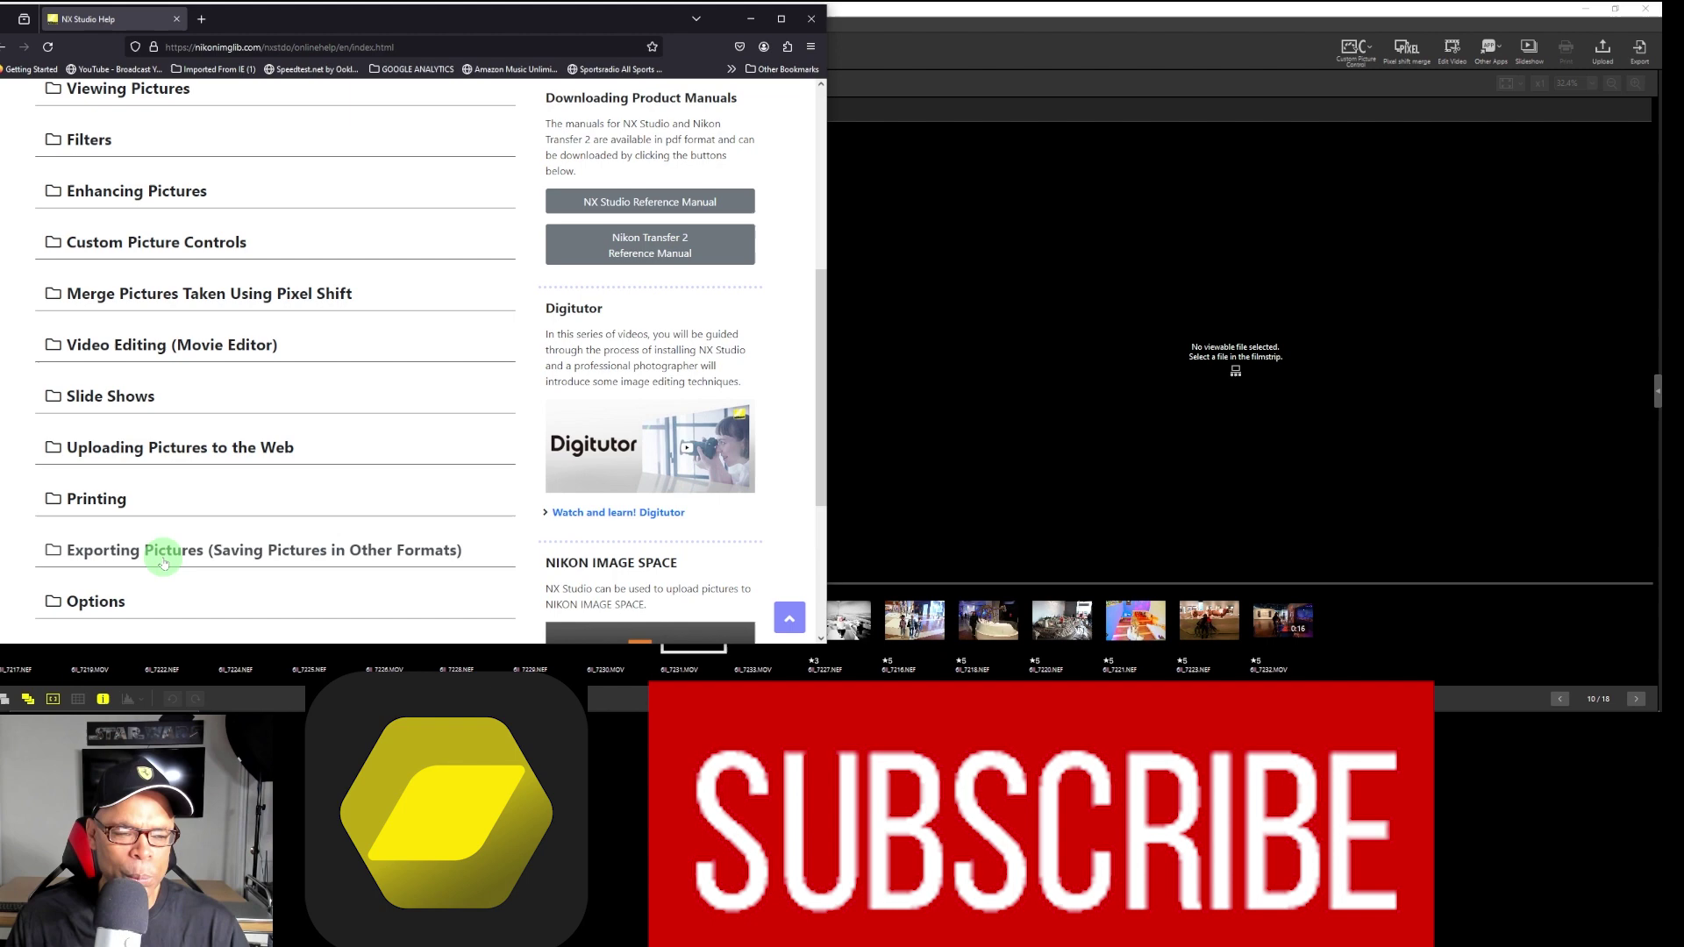
{"action": "scroll", "coordinate": [163, 600], "scroll_direction": "down", "scroll_amount": 3}
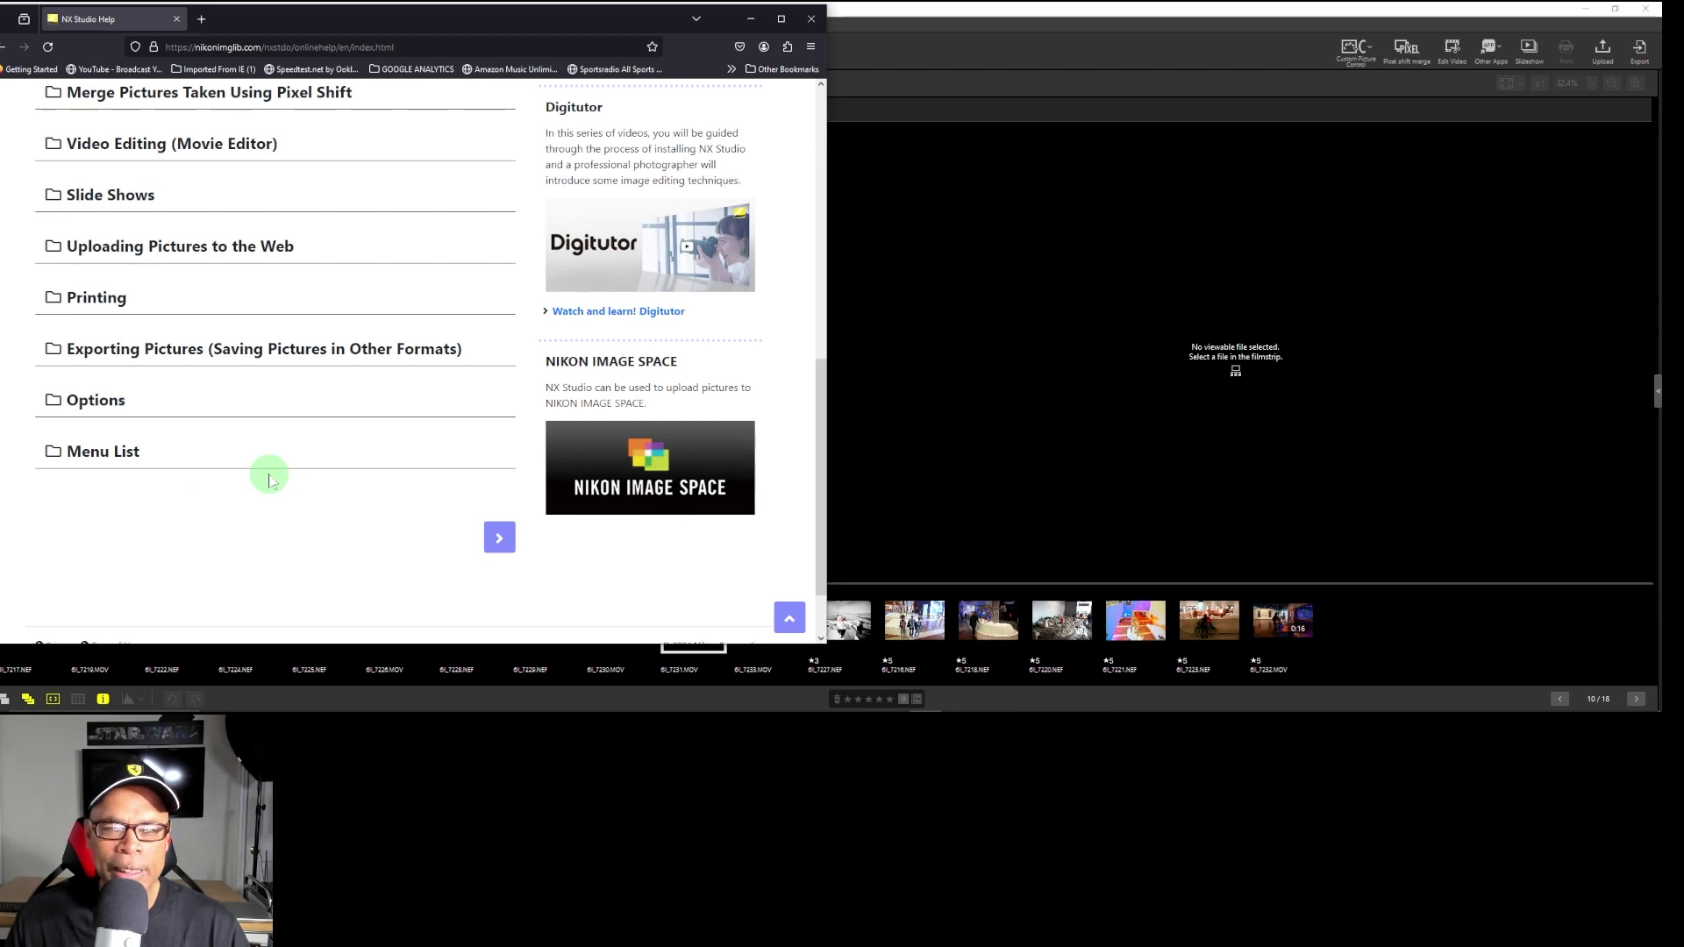
{"action": "scroll", "coordinate": [269, 479], "scroll_direction": "up", "scroll_amount": 7}
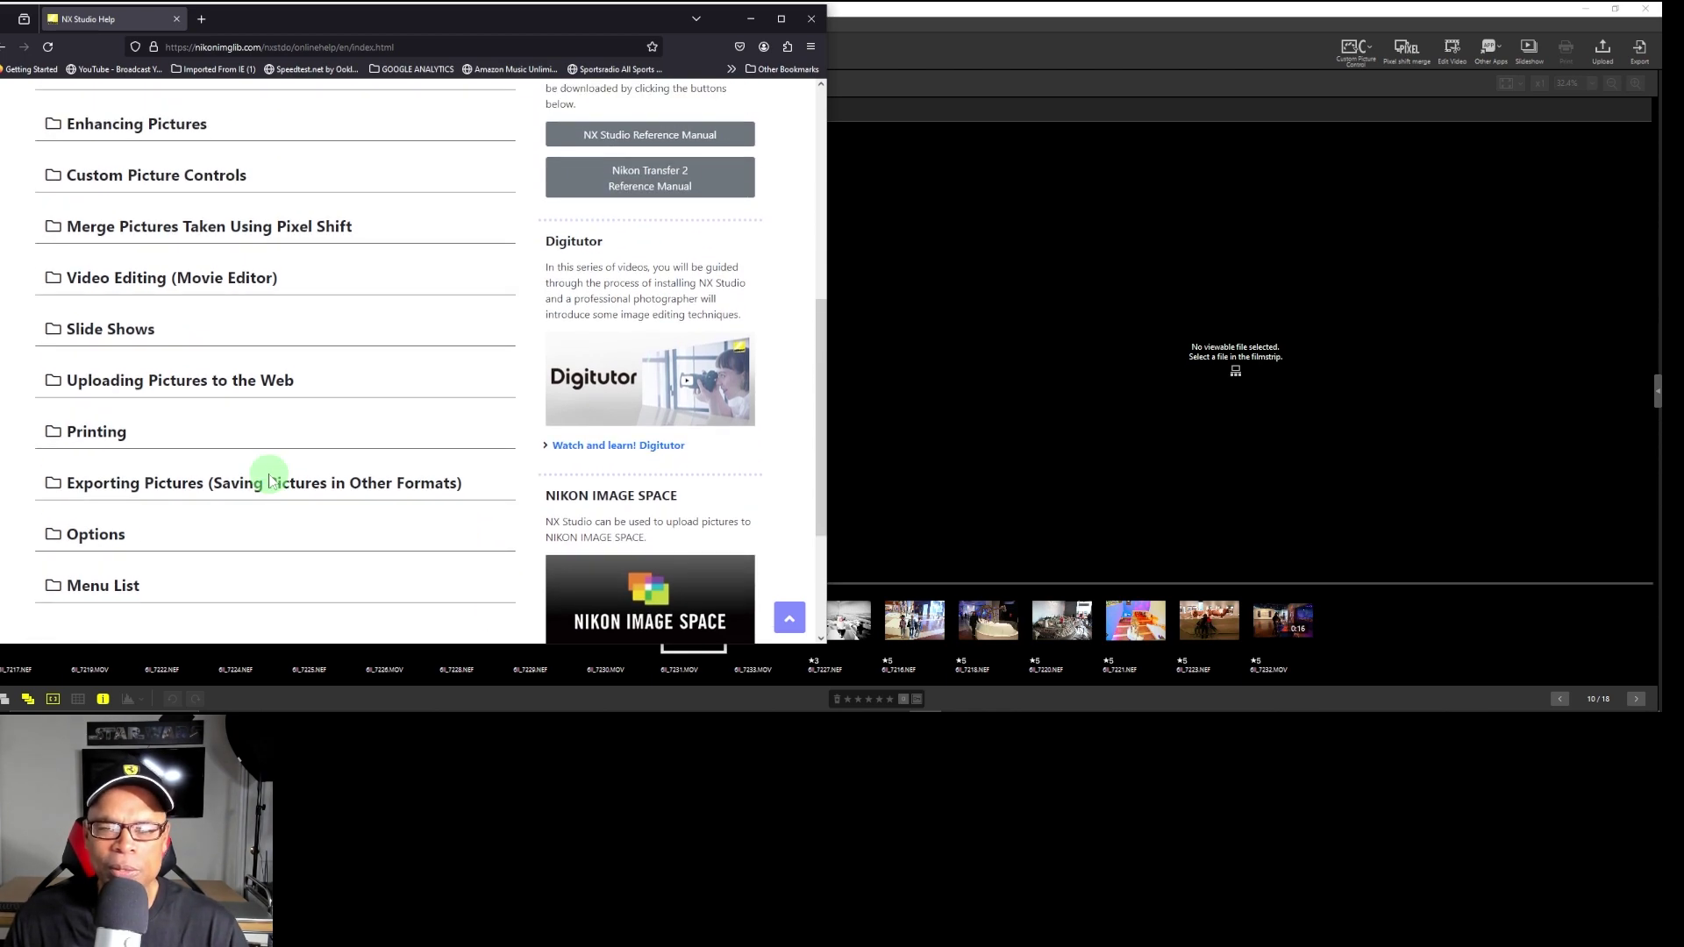
{"action": "scroll", "coordinate": [270, 479], "scroll_direction": "down", "scroll_amount": 2}
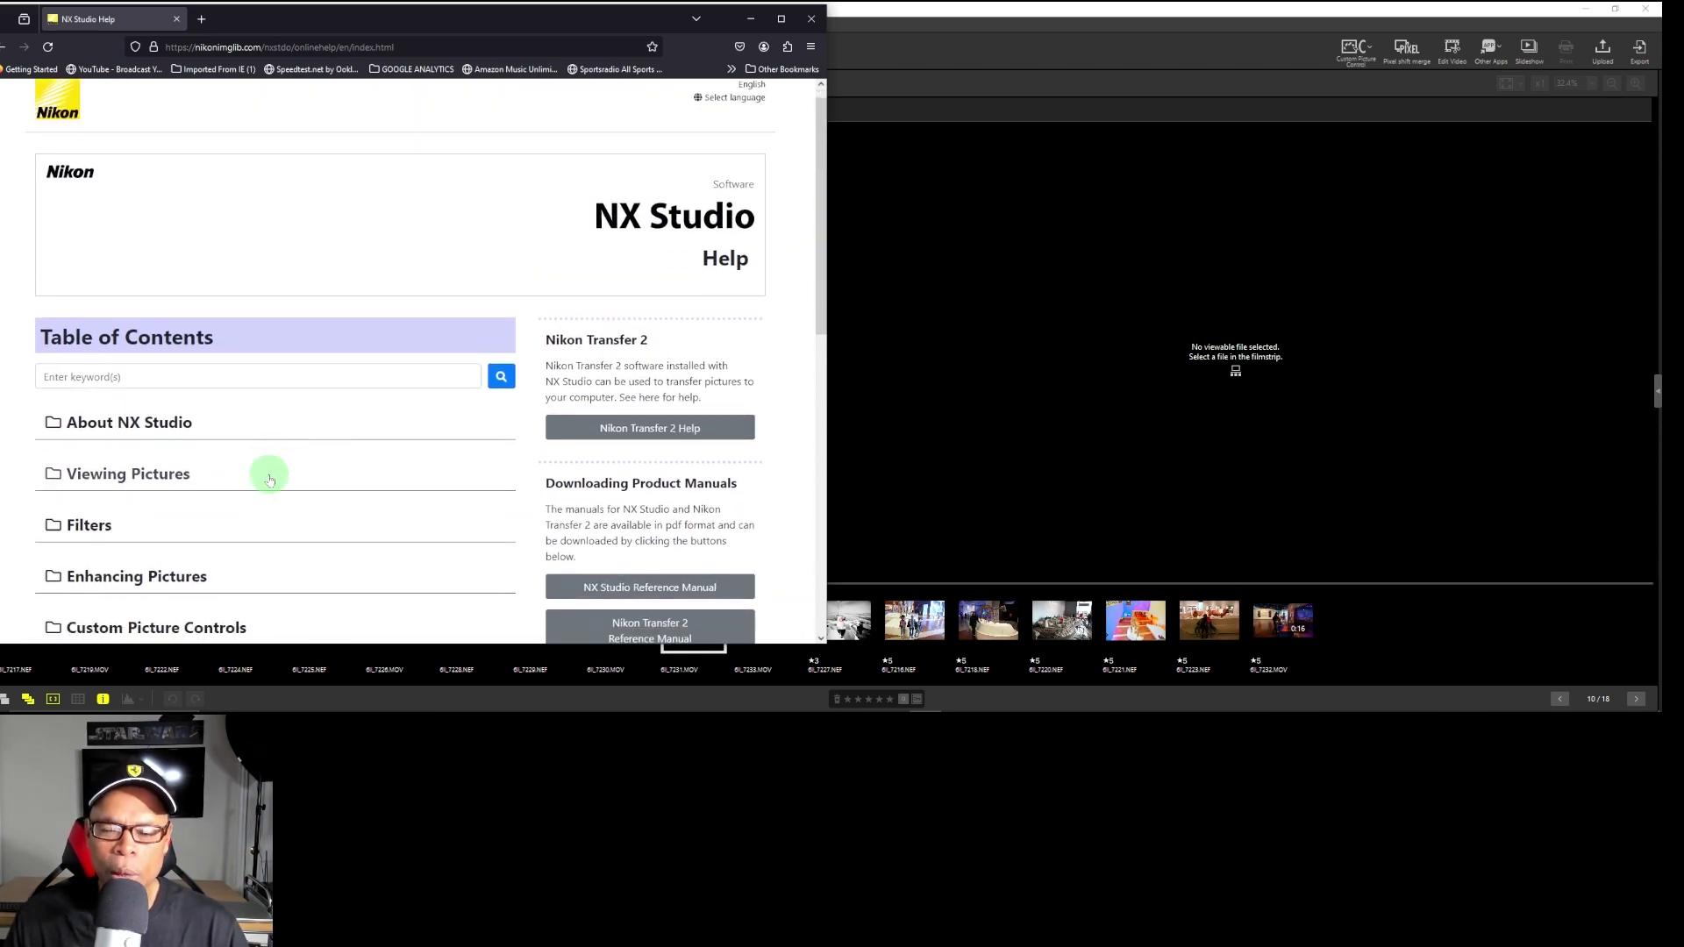
{"action": "scroll", "coordinate": [270, 479], "scroll_direction": "up", "scroll_amount": 2}
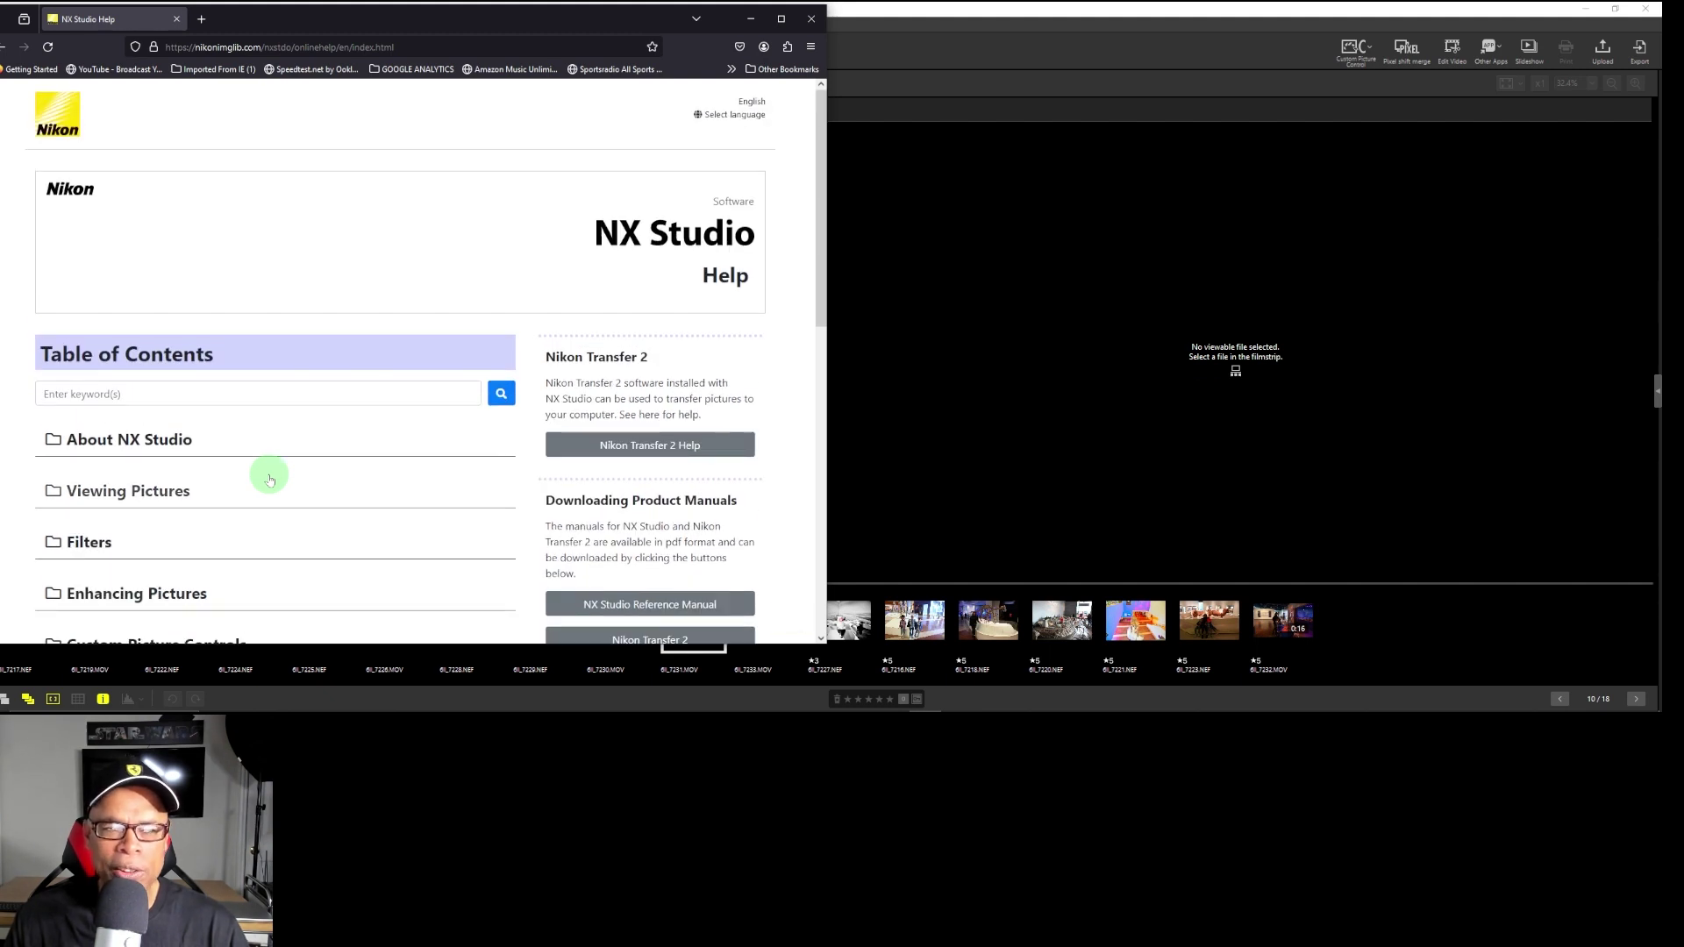
{"action": "scroll", "coordinate": [269, 479], "scroll_direction": "down", "scroll_amount": 3}
{"action": "scroll", "coordinate": [269, 479], "scroll_direction": "up", "scroll_amount": 3}
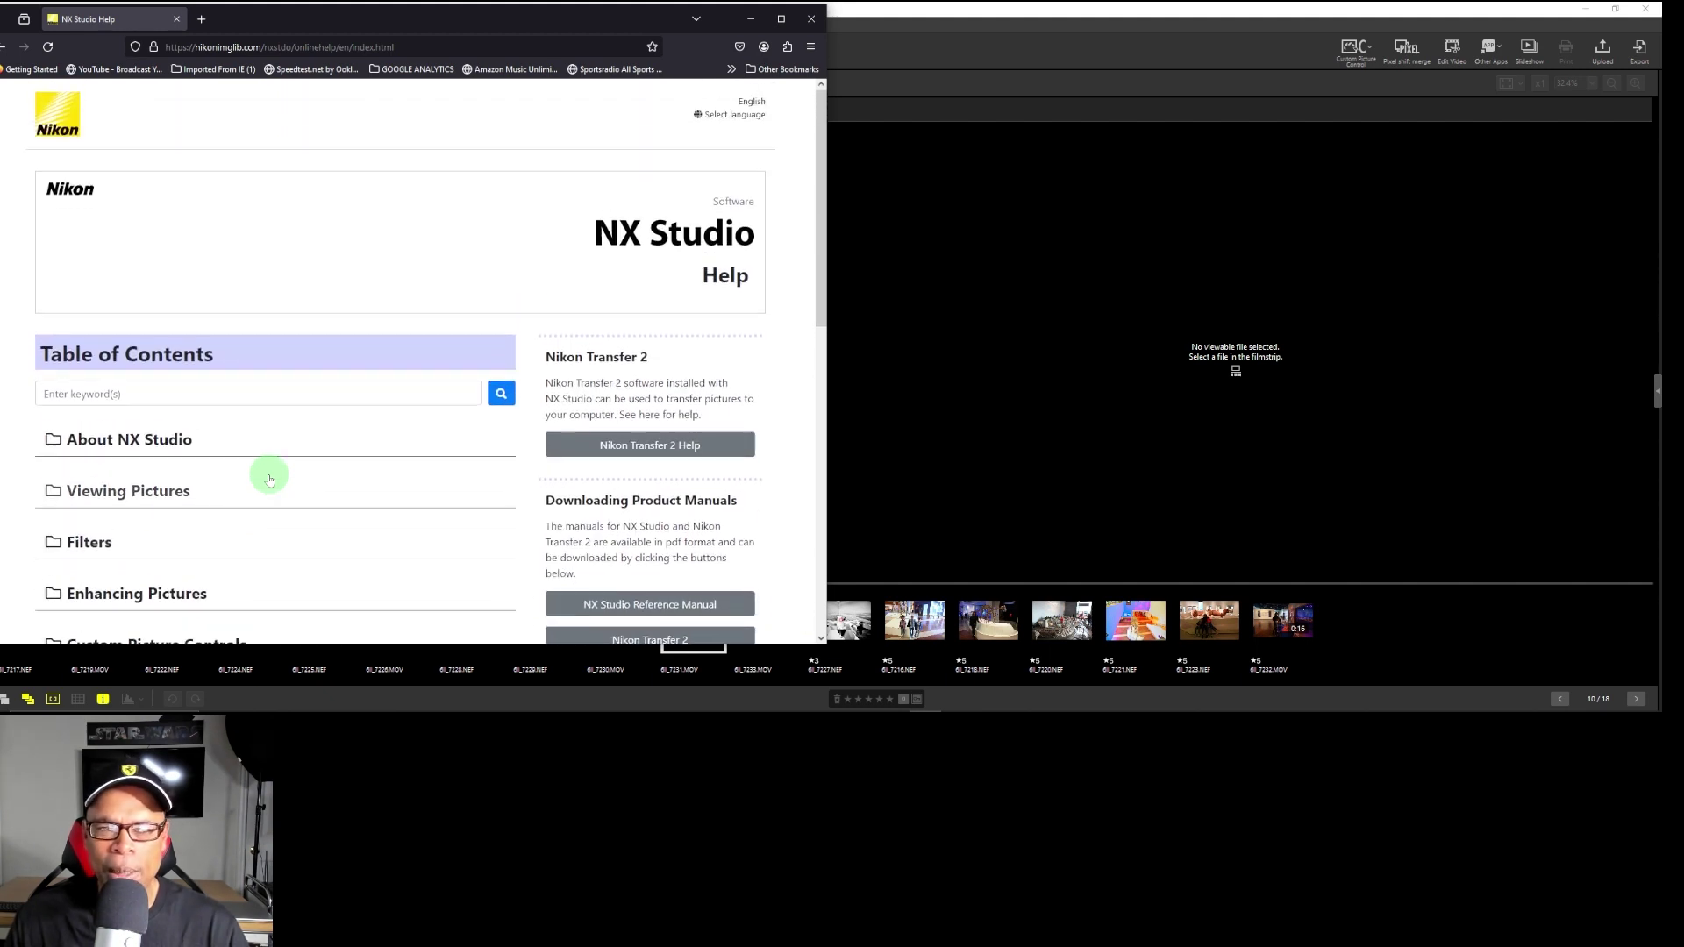
{"action": "scroll", "coordinate": [269, 479], "scroll_direction": "down", "scroll_amount": 1}
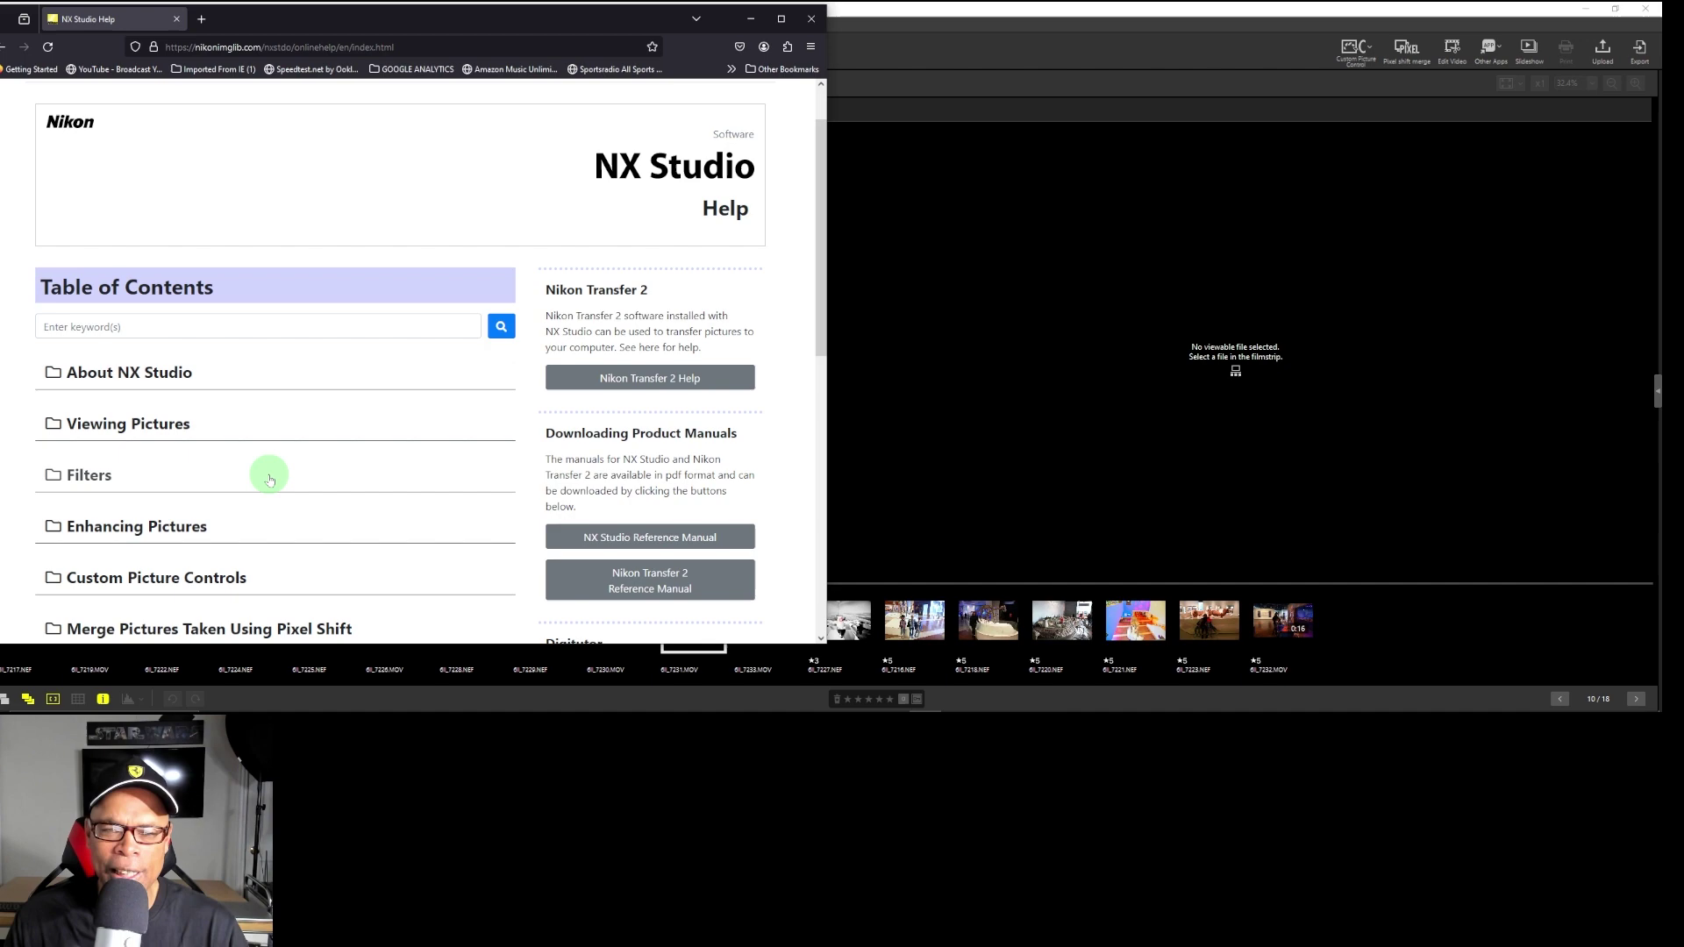
{"action": "scroll", "coordinate": [270, 479], "scroll_direction": "down", "scroll_amount": 1}
{"action": "scroll", "coordinate": [269, 479], "scroll_direction": "up", "scroll_amount": 2}
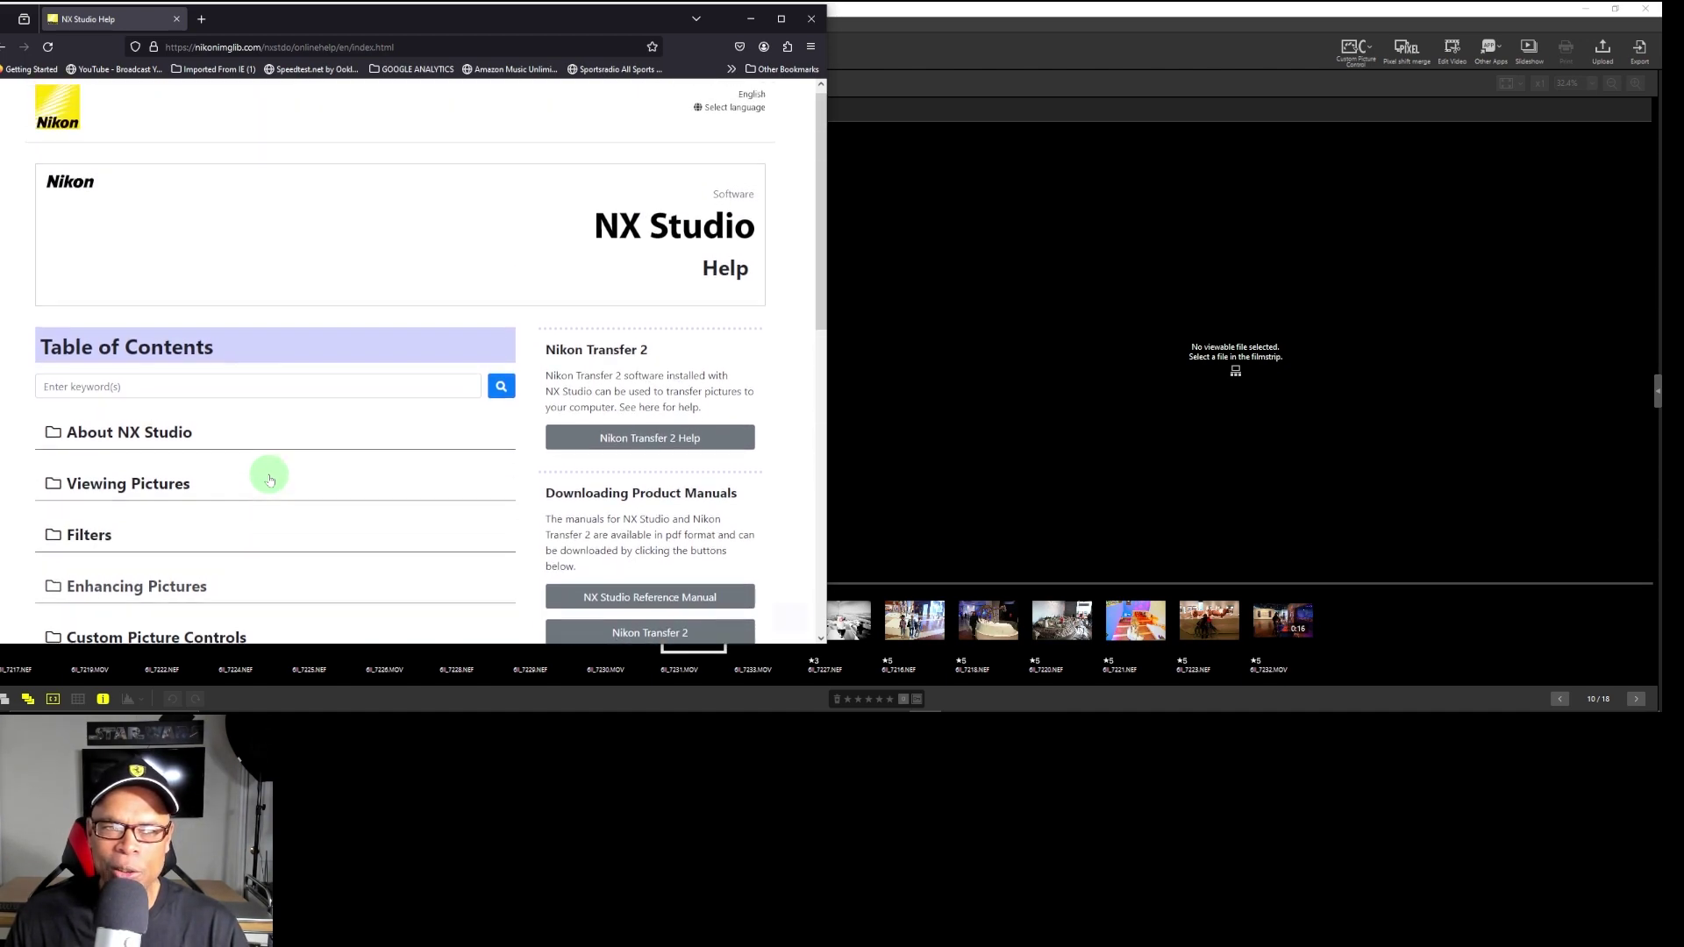